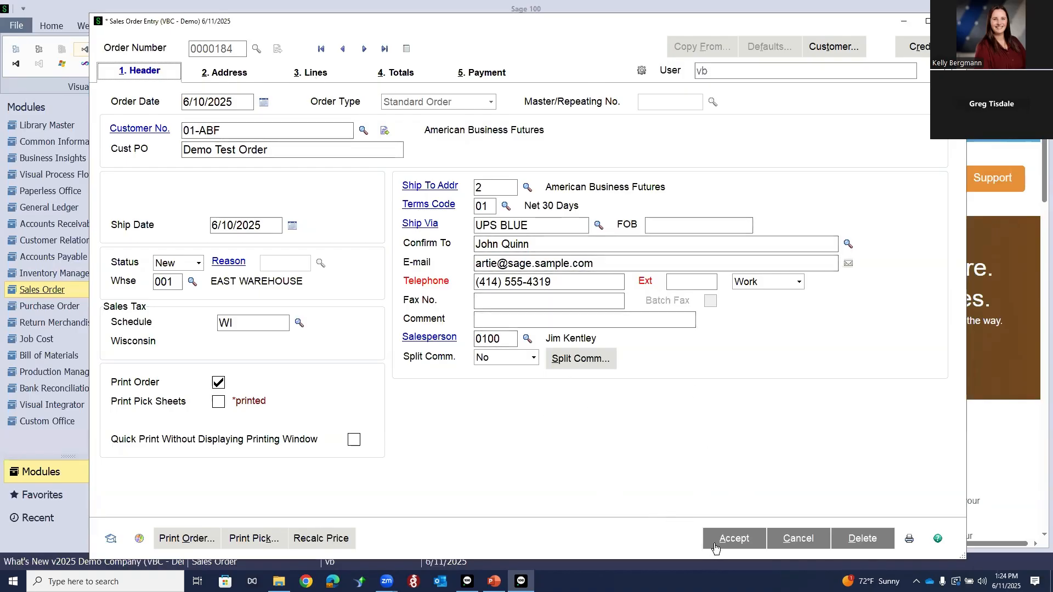
Accept the open Demo Test Order sales order and close Sales Order Entry.
left_click(715, 543)
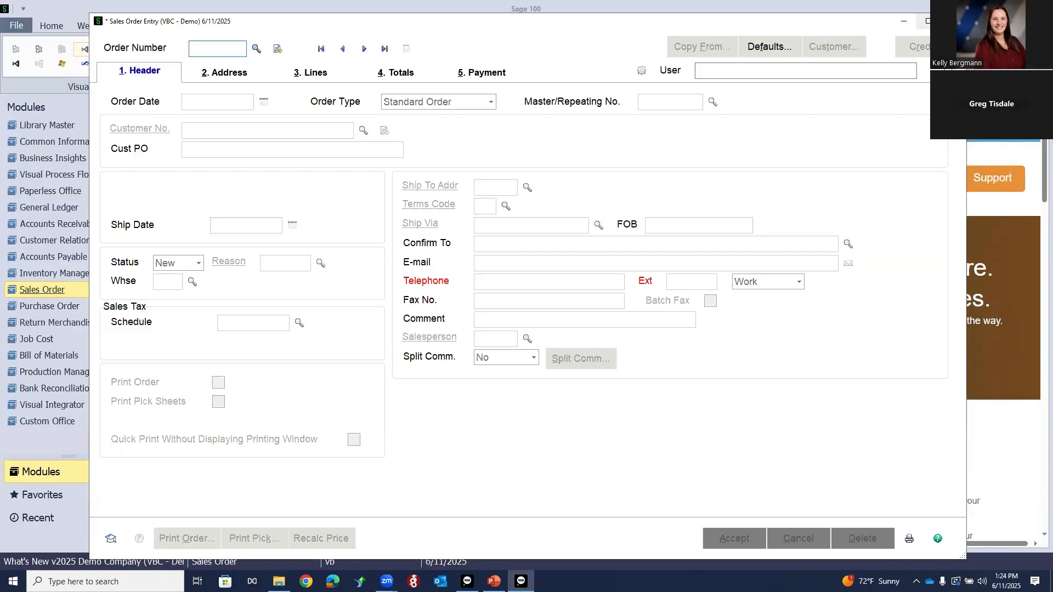
key("Escape")
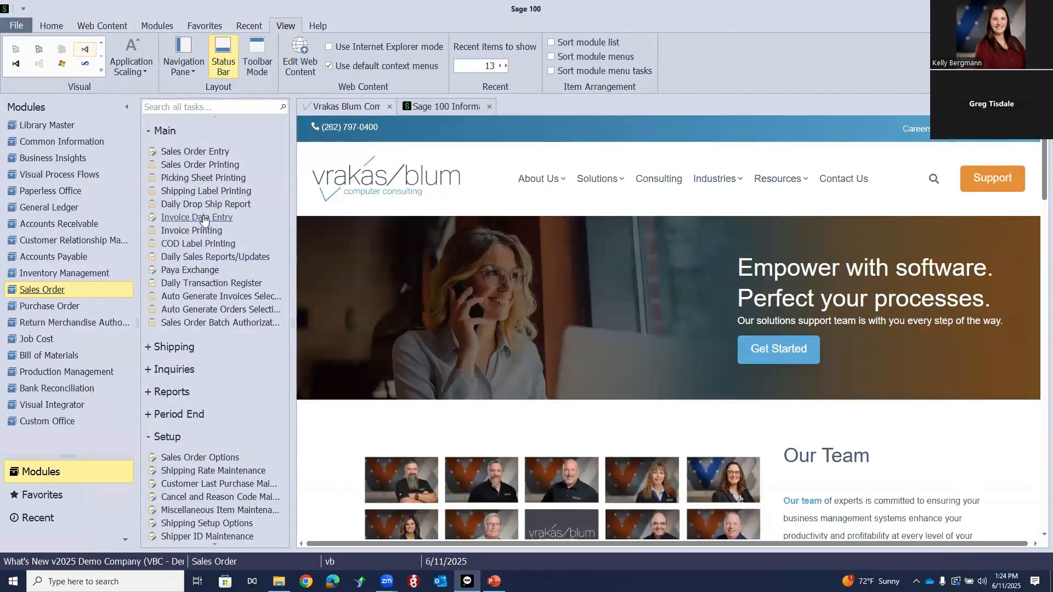
Start a standard invoice in Invoice Data Entry with the next invoice number and load the Demo Test Order by its sales order number.
left_click(203, 217)
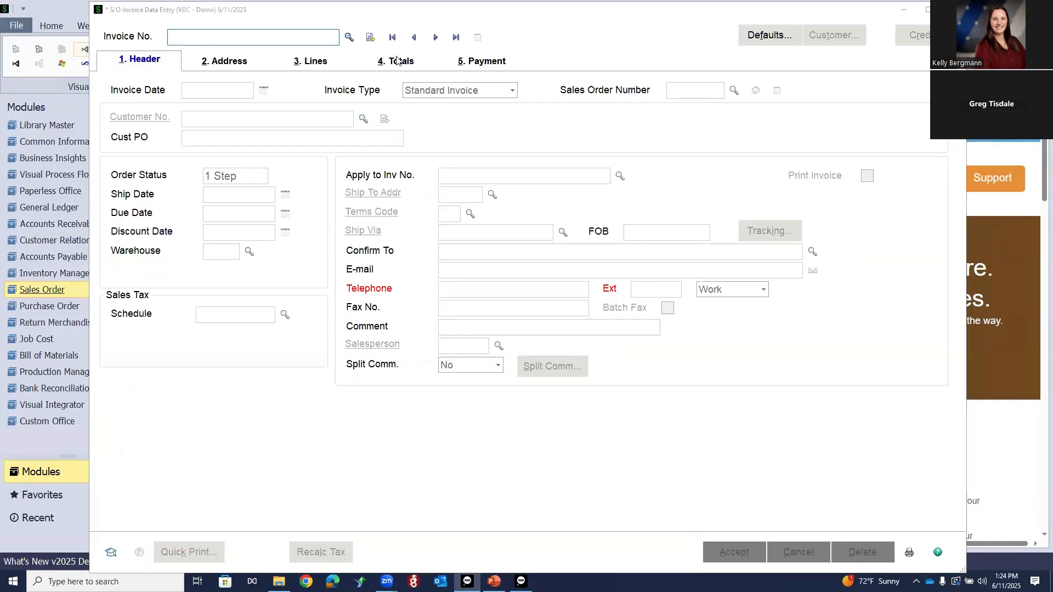
key("Tab")
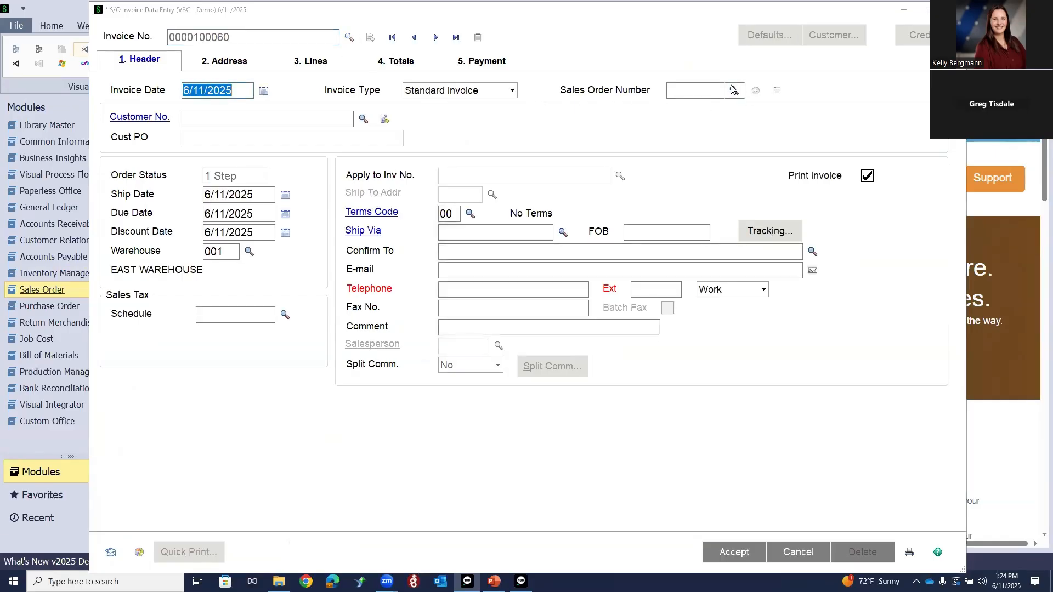
left_click(706, 91)
type("184")
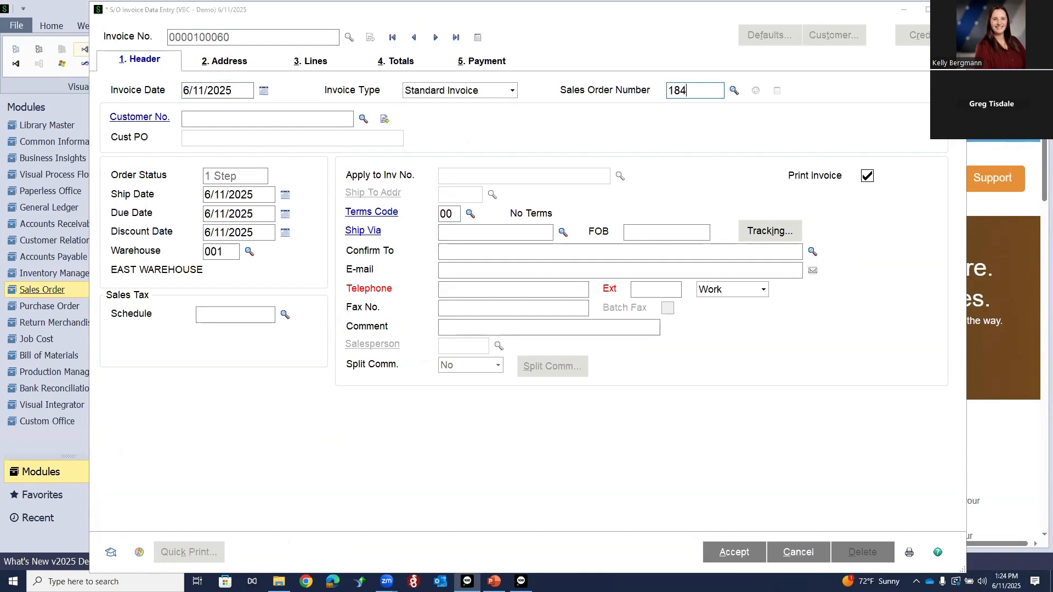
key("Tab")
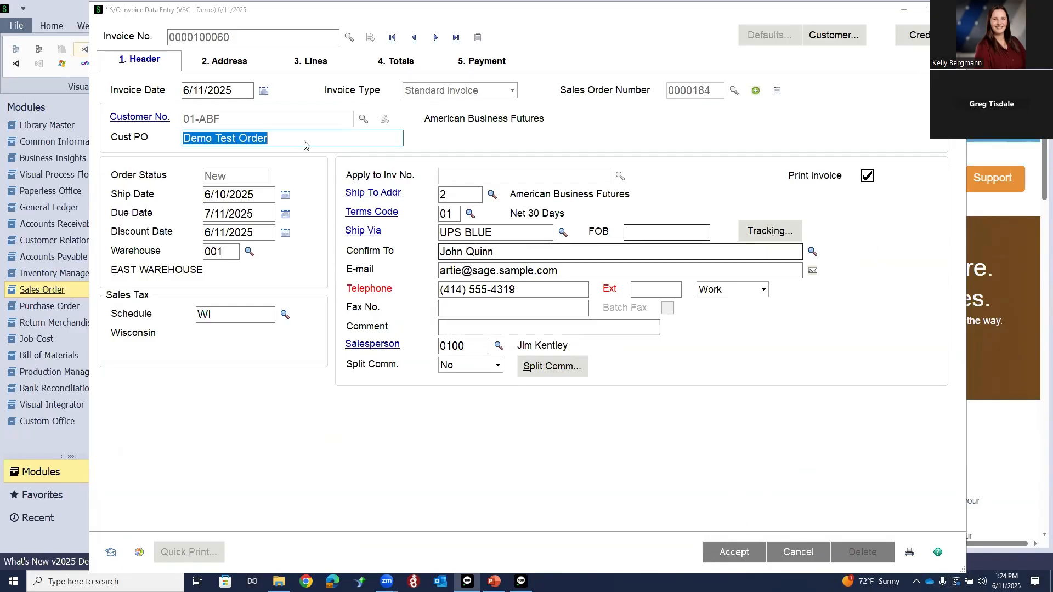
Cancel the new invoice entry and close Invoice Data Entry.
left_click(799, 552)
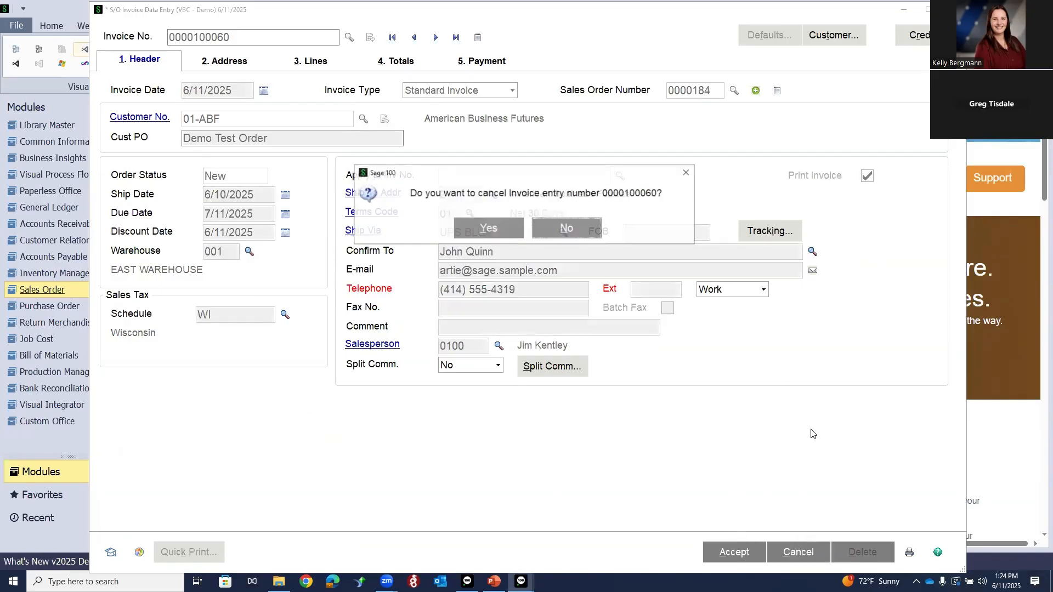
left_click(483, 228)
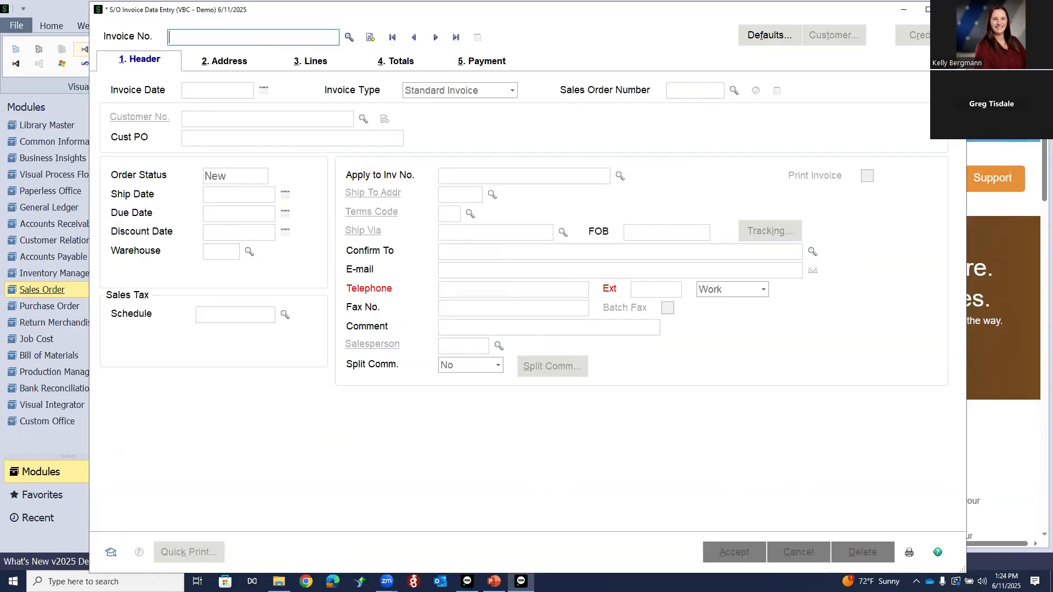
left_click(952, 9)
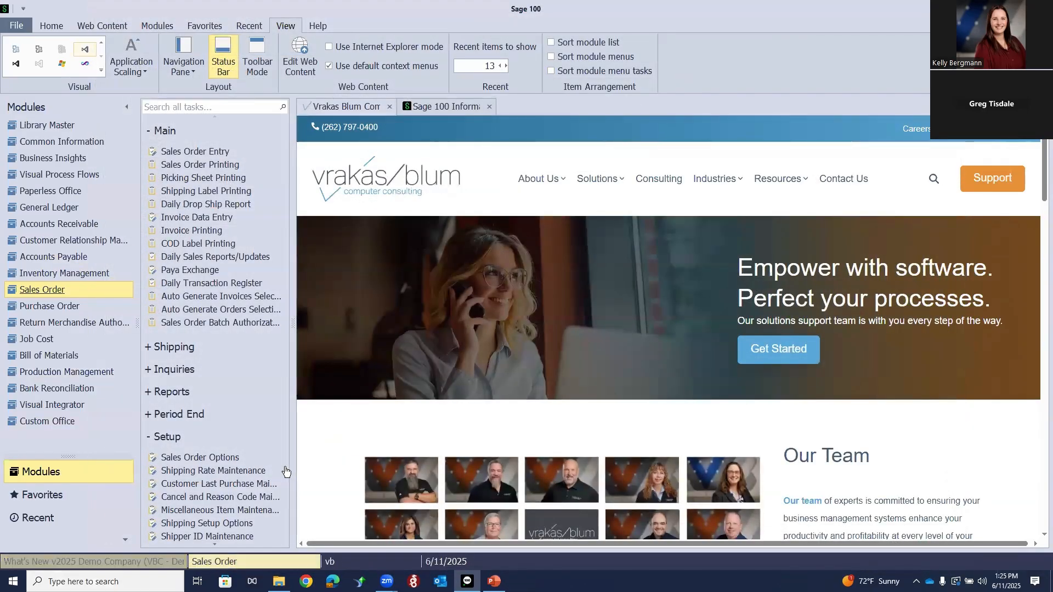
Open Sales Order Options from the module's setup tasks and display the History settings.
scroll(261, 469, "down", 3)
scroll(261, 470, "up", 2)
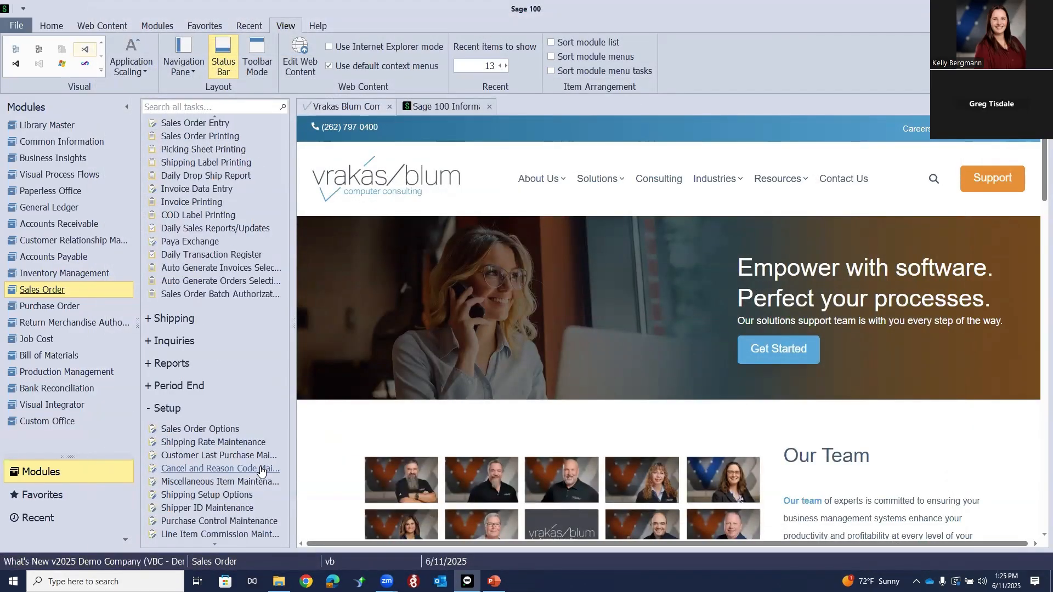
scroll(261, 469, "down", 2)
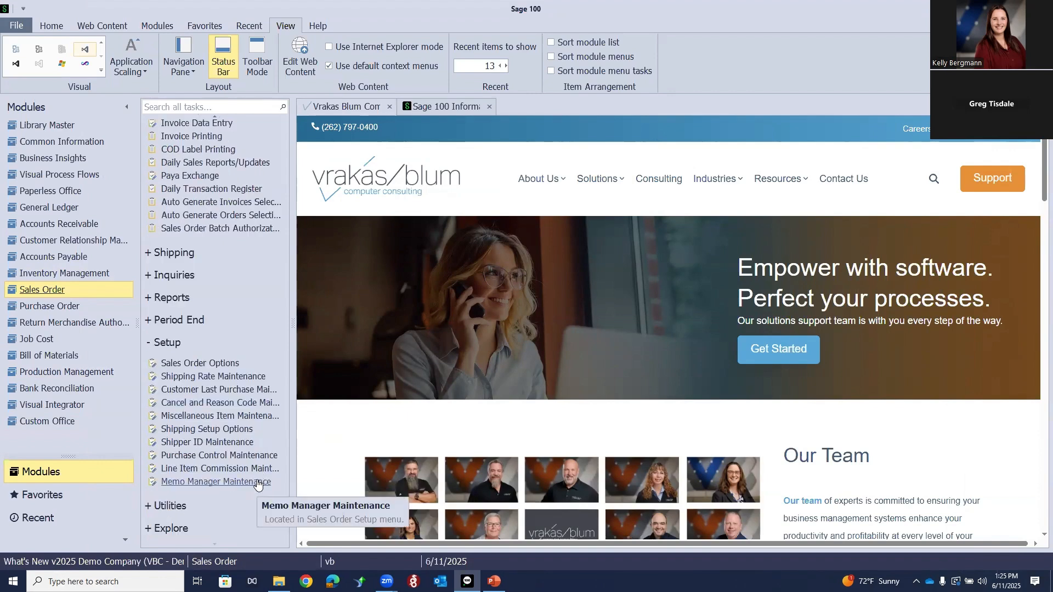
left_click(195, 362)
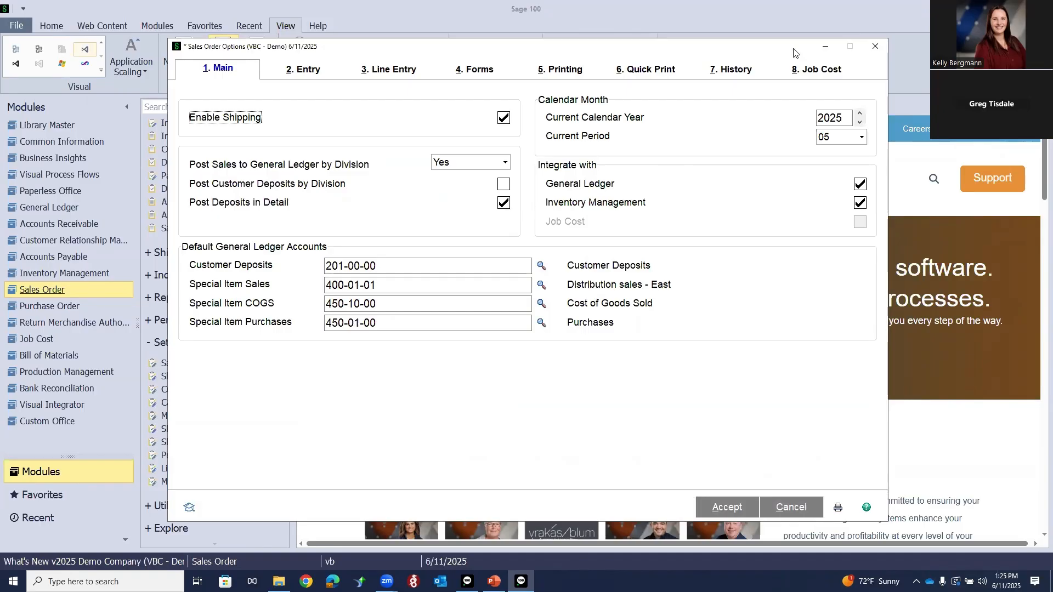
left_click(732, 75)
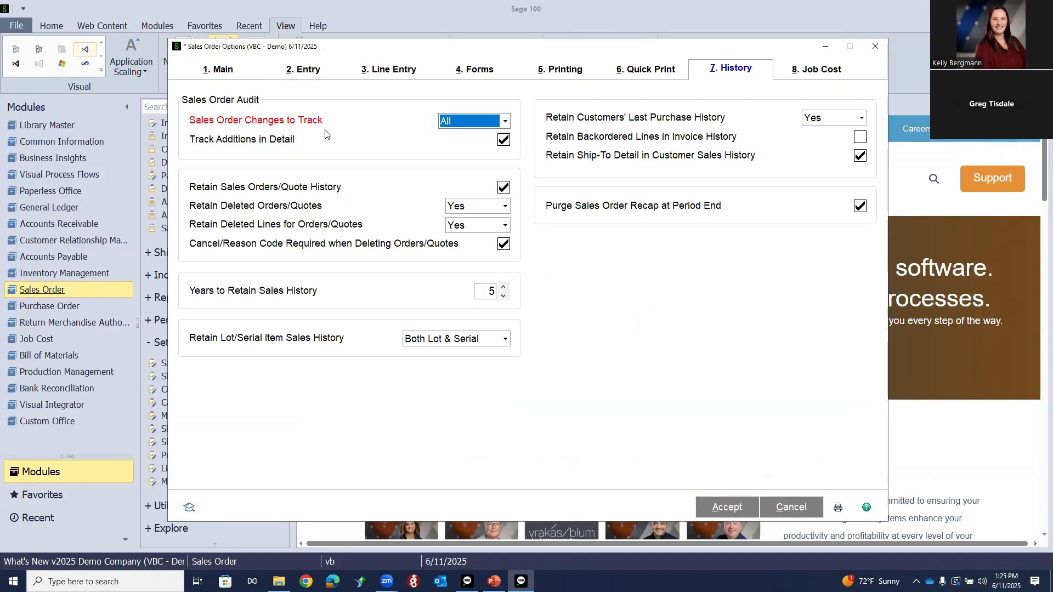
Check the choices for Sales Order Changes to Track, keep All selected, and accept the Sales Order Options.
left_click(506, 123)
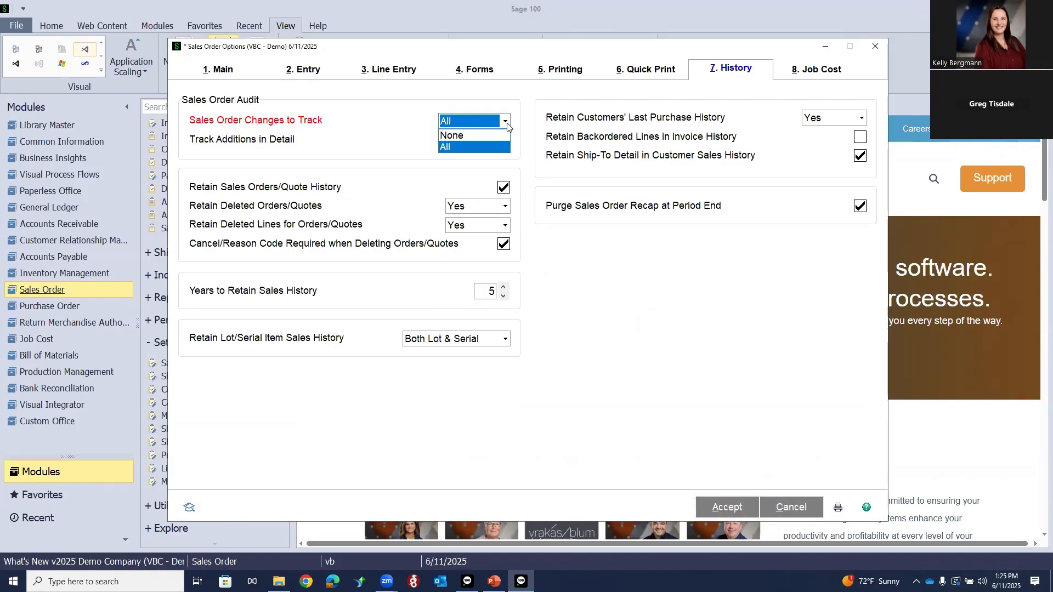
left_click(489, 123)
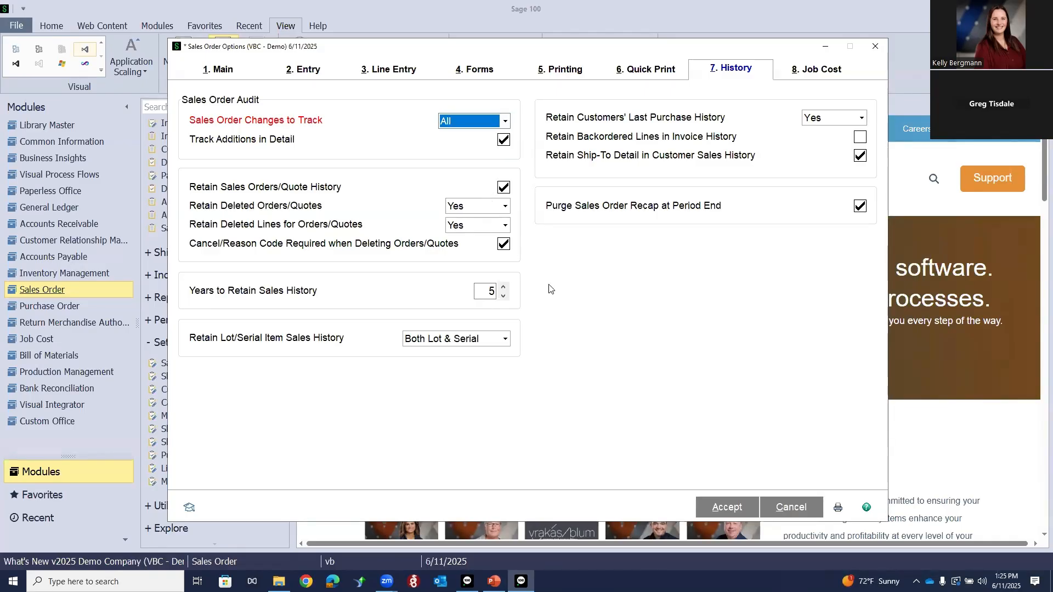
left_click(721, 507)
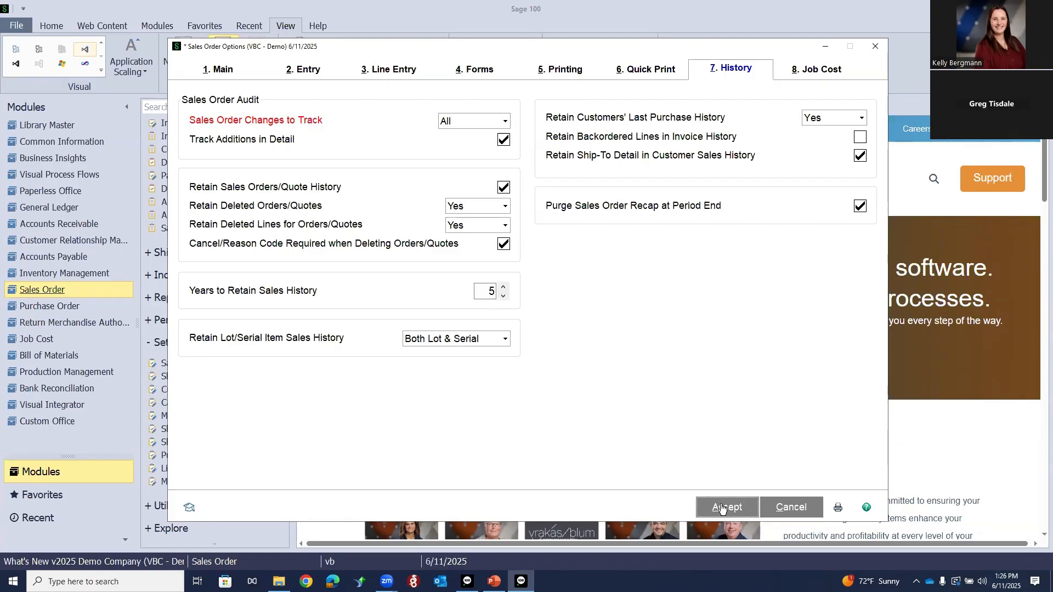
Load the last sales order in Sales Order Entry and open its audit activity list.
scroll(189, 372, "up", 3)
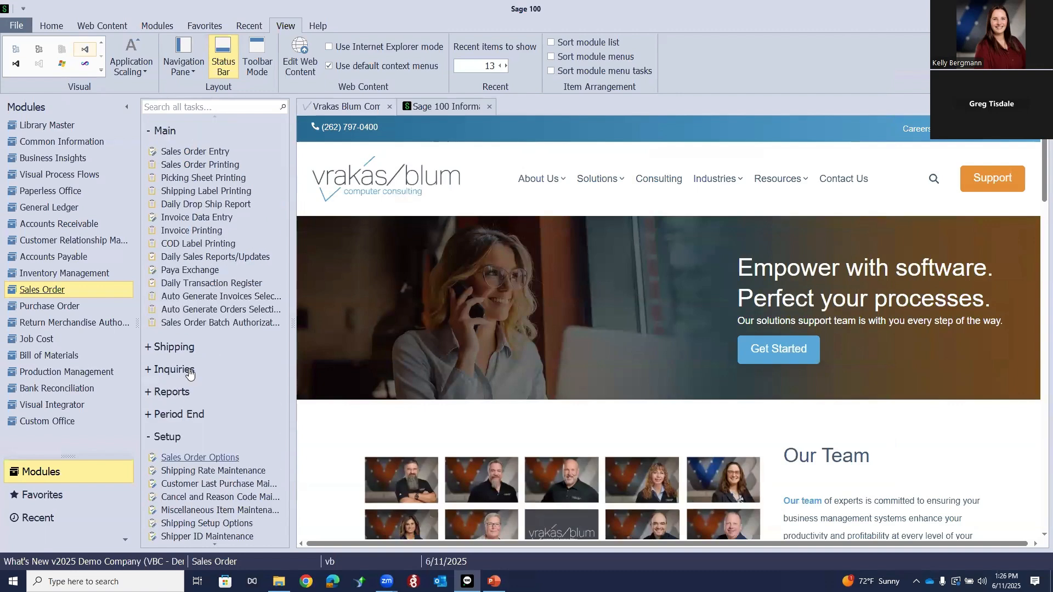
left_click(197, 152)
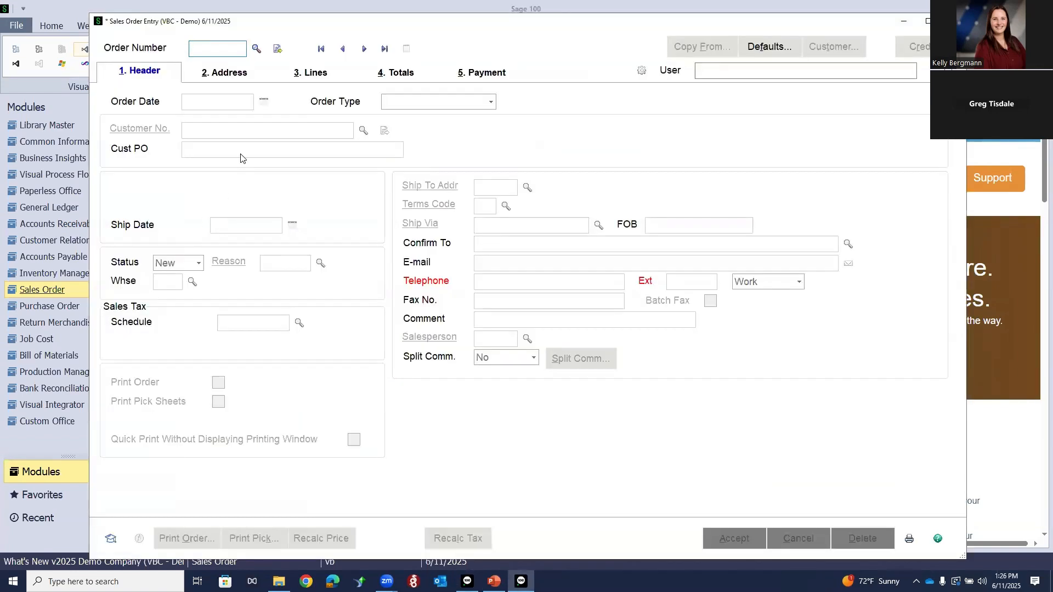
left_click(385, 48)
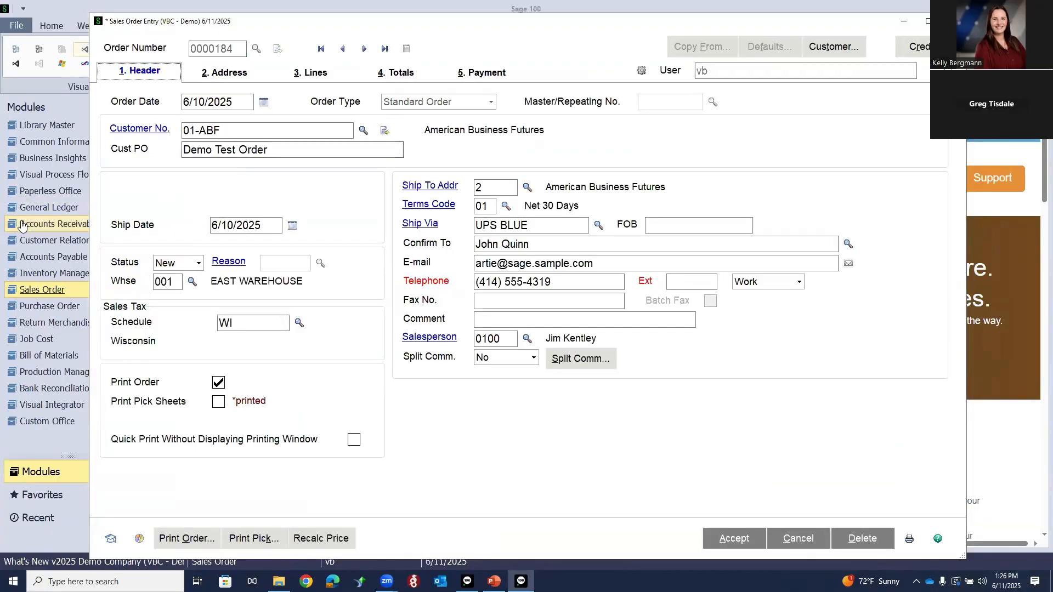
left_click(642, 72)
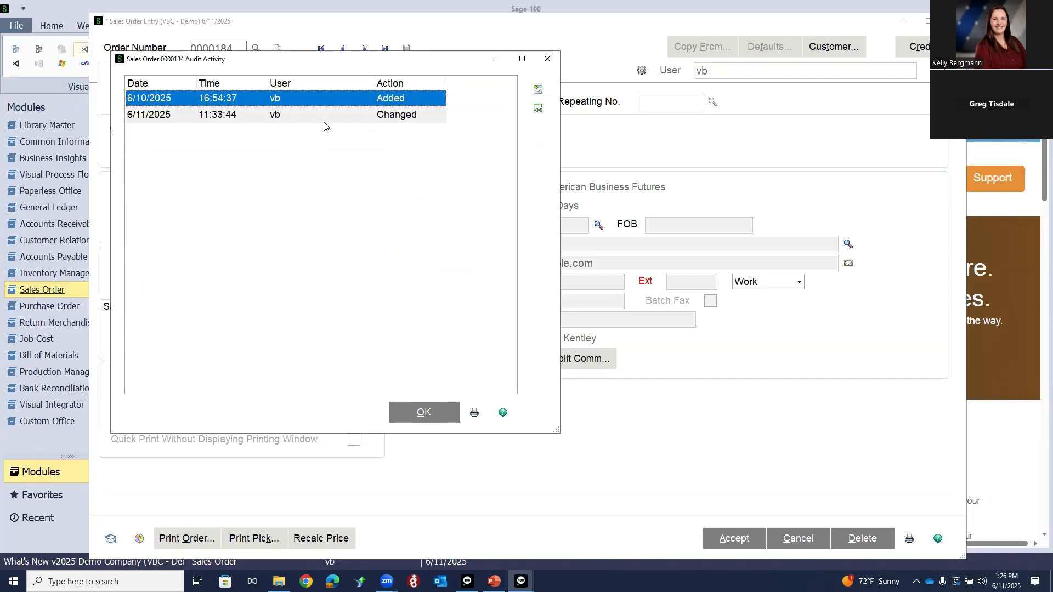
Review the audit detail of the 6/10/2025 Added entry through its header and line fields, and close the detail.
left_click(538, 90)
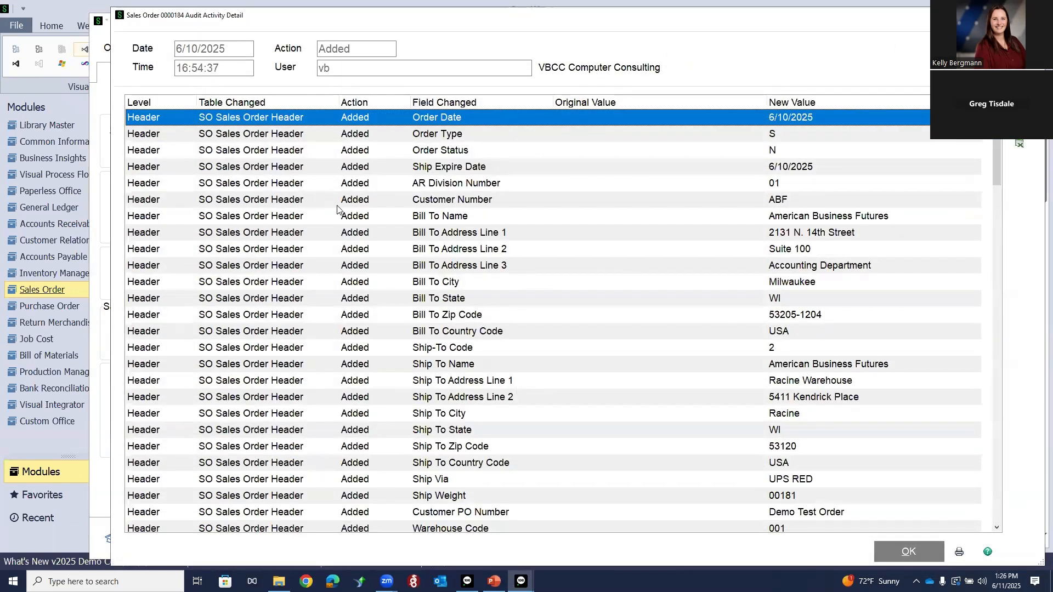
scroll(337, 208, "down", 2)
scroll(337, 208, "down", 18)
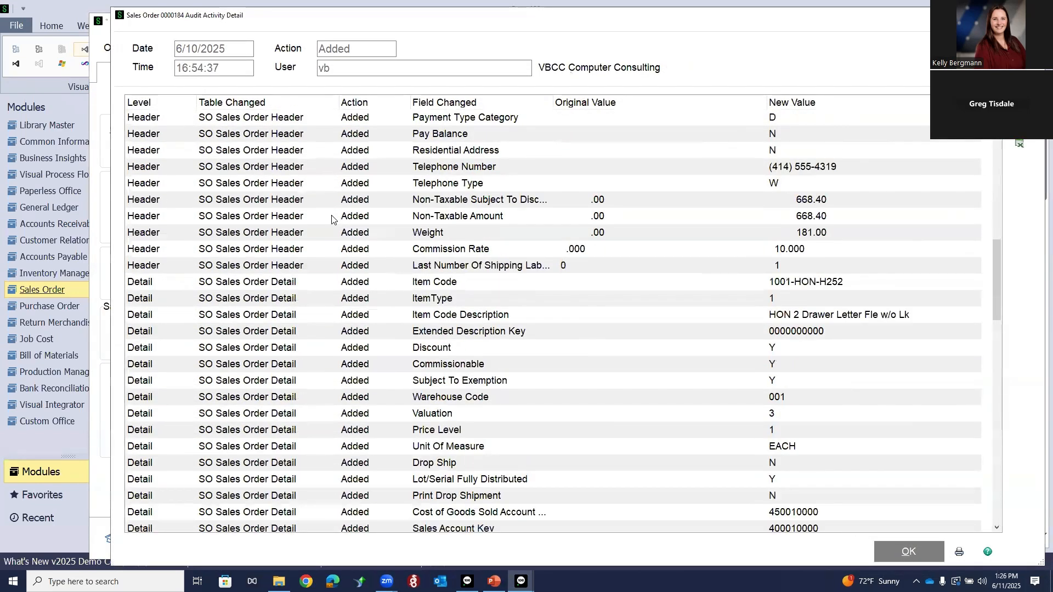
scroll(329, 228, "down", 15)
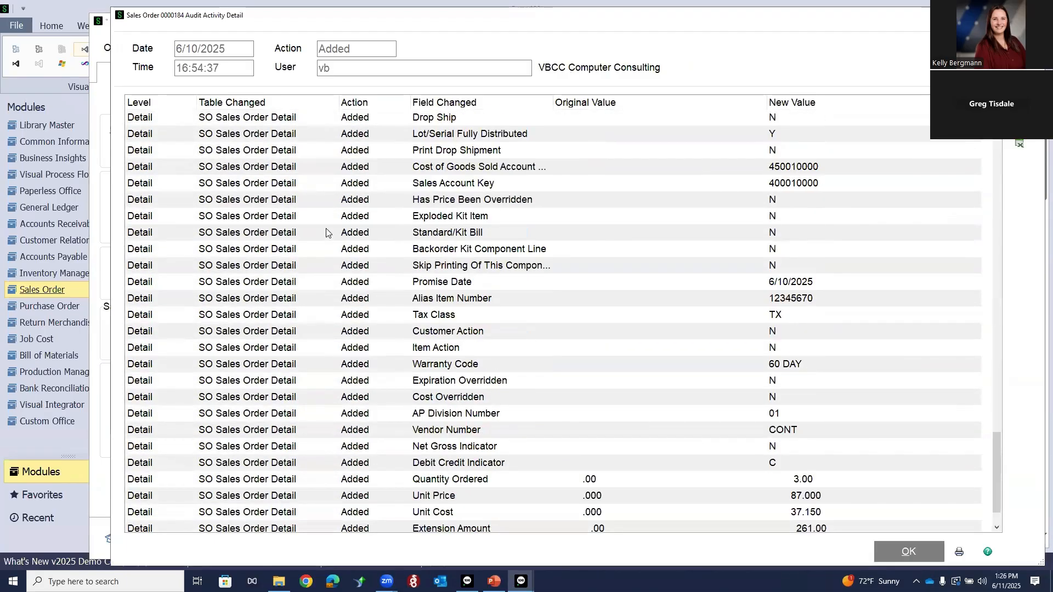
scroll(328, 233, "up", 20)
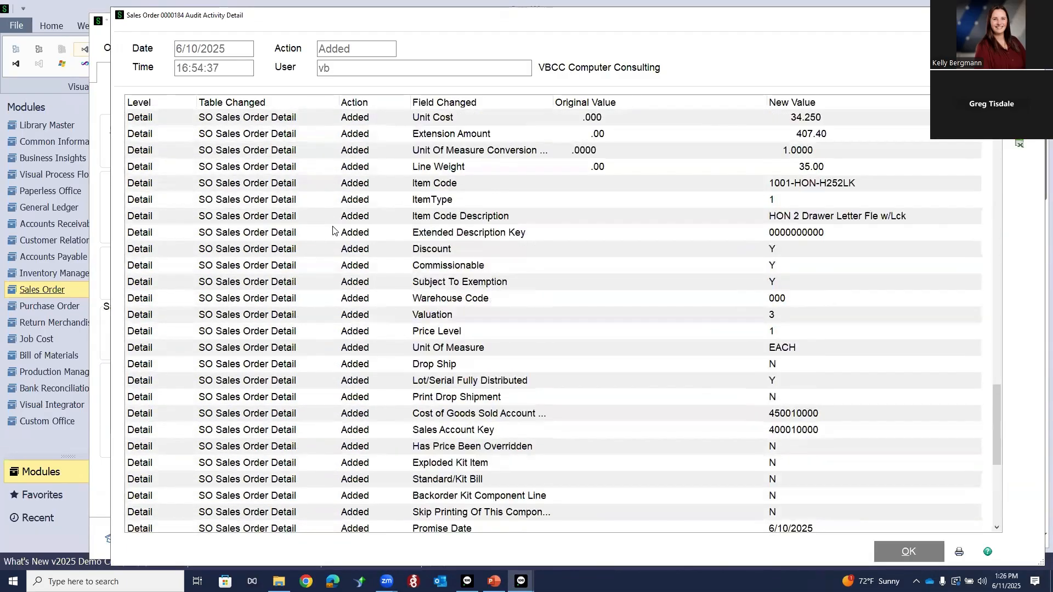
scroll(328, 232, "up", 2)
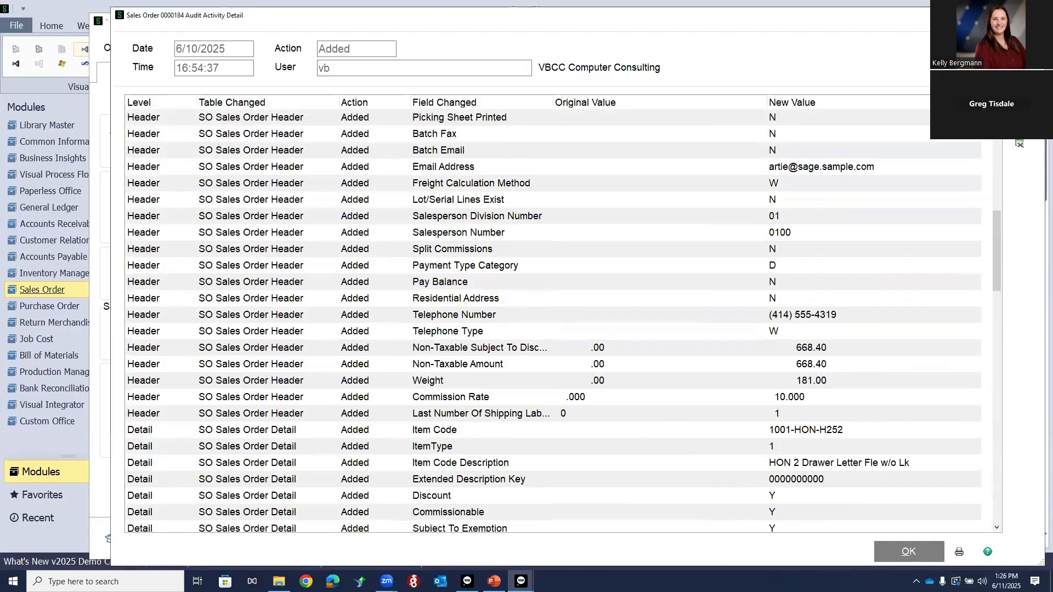
left_click(1032, 15)
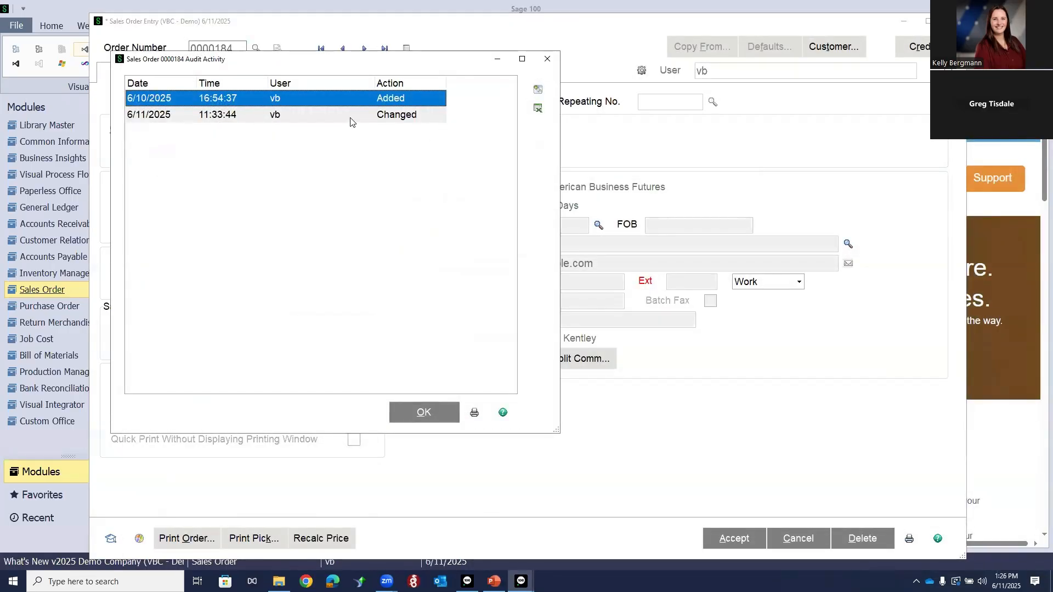
Review the audit detail of the 6/11/2025 Changed entry, and close the audit windows and Sales Order Entry.
left_click(266, 120)
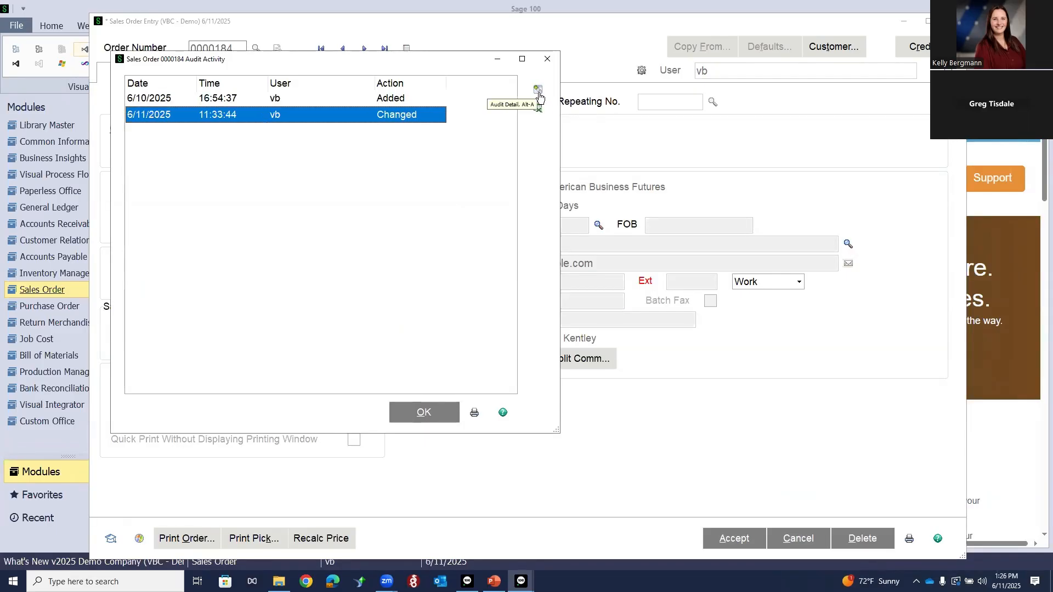
left_click(539, 94)
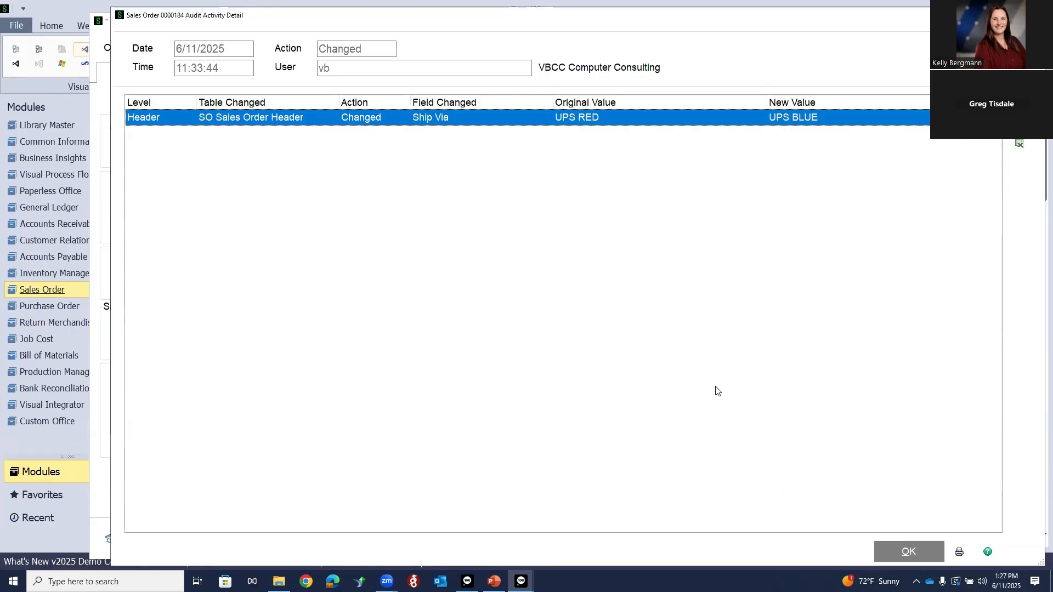
left_click(905, 553)
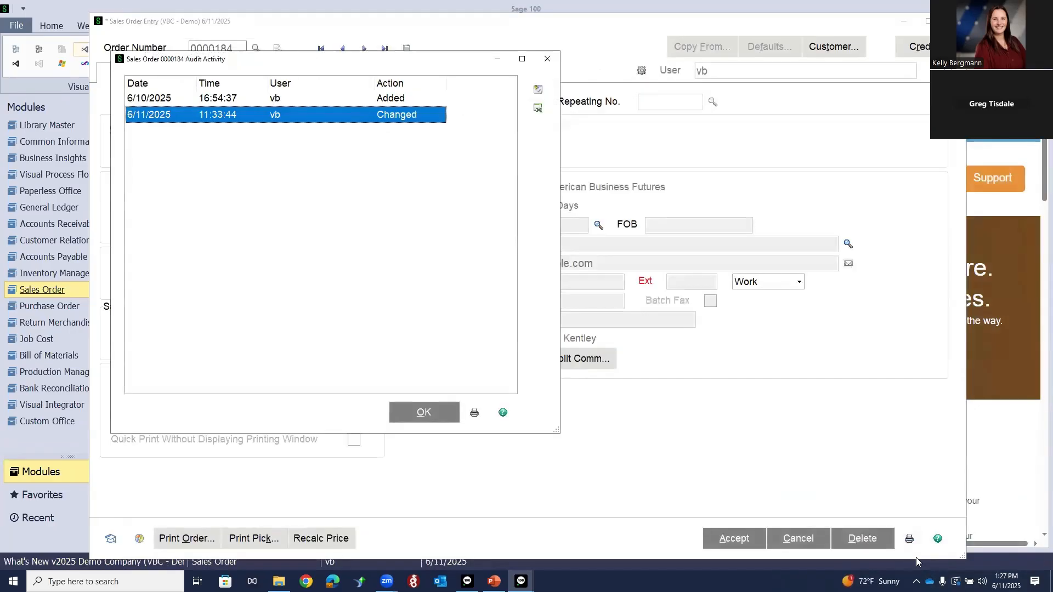
left_click(547, 59)
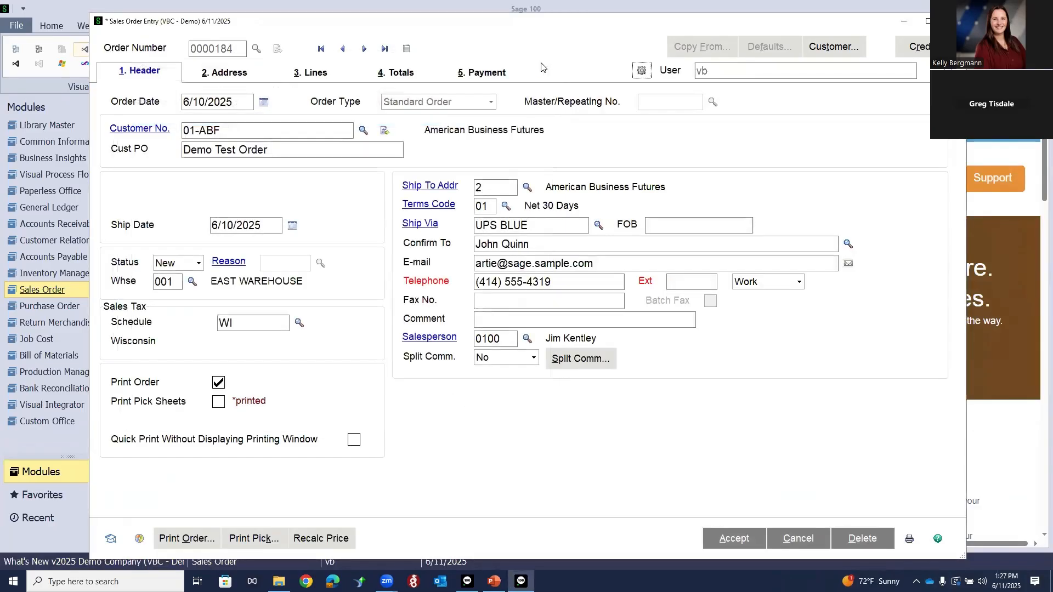
key("Escape")
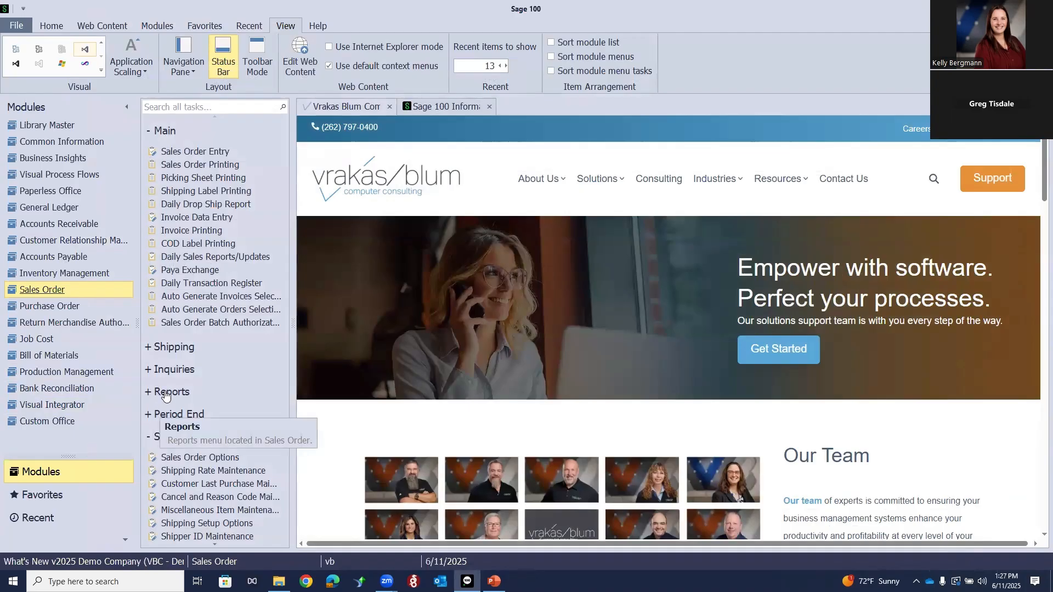
Preview the Sales Order Audit Report with the STANDARD report setting and enlarge the preview to full screen.
left_click(165, 392)
scroll(177, 378, "down", 3)
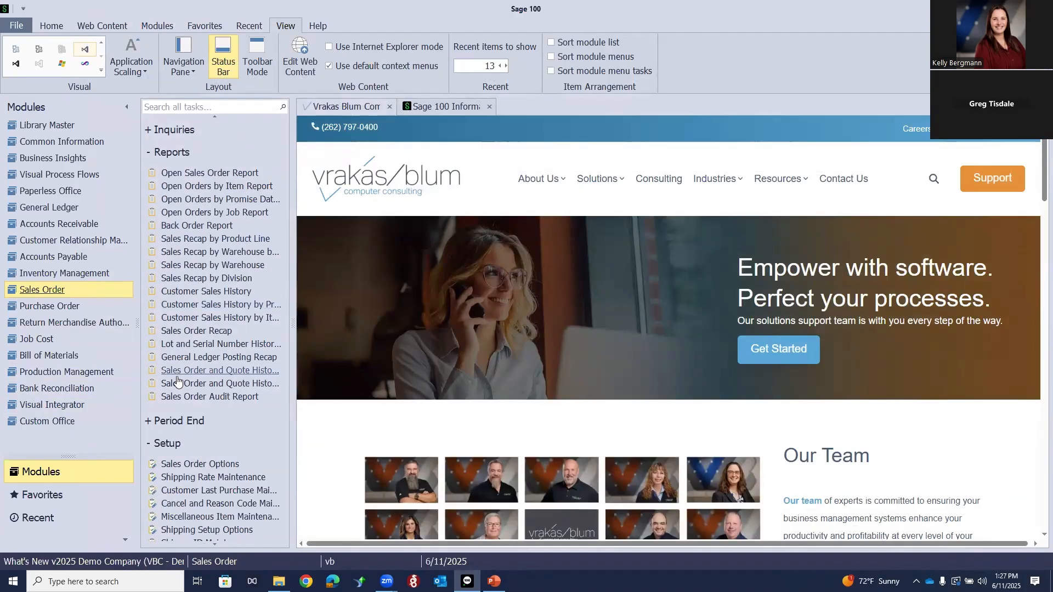
left_click(206, 397)
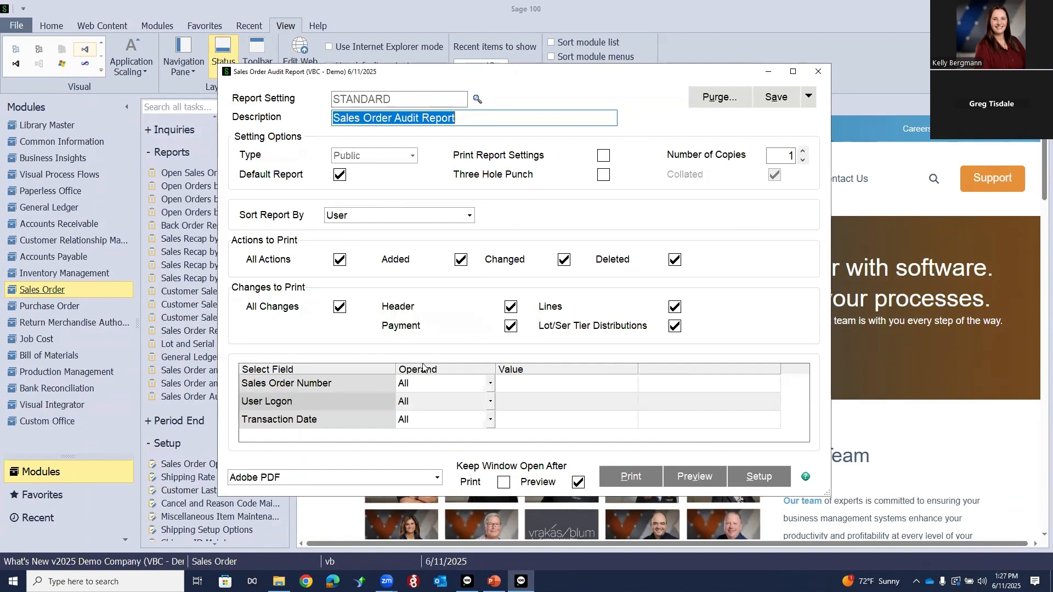
left_click(685, 482)
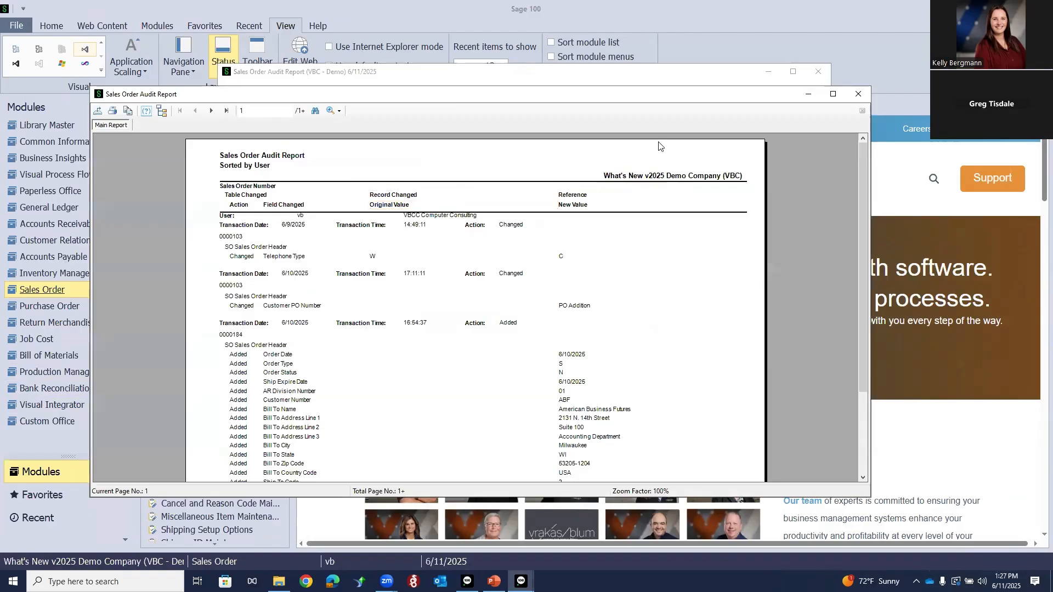
left_click(832, 94)
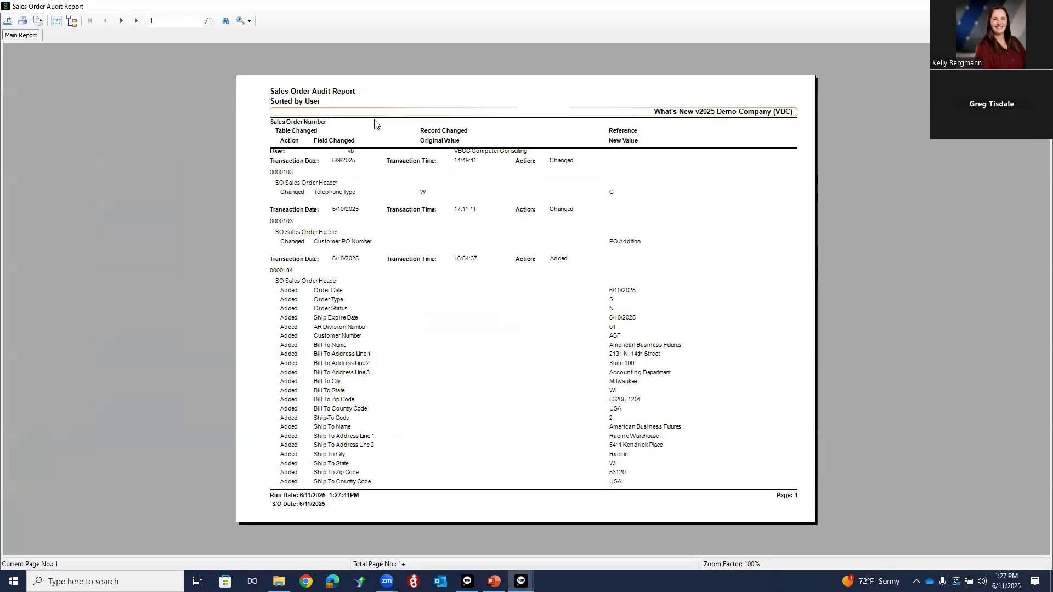
Examine the last through first pages of the Sales Order Audit Report preview, and close the preview and report window.
left_click(137, 22)
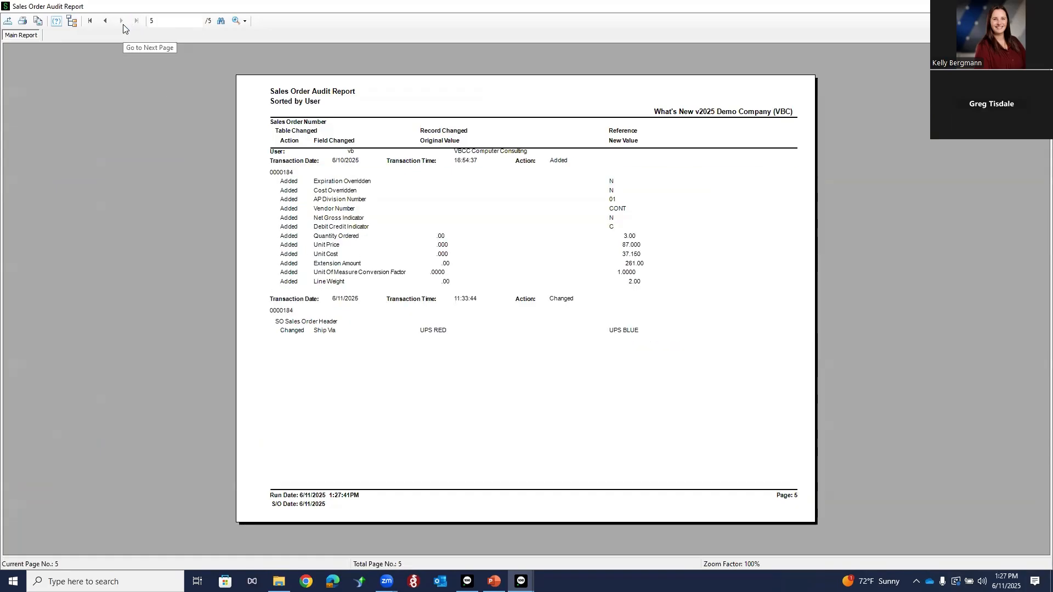
left_click(105, 22)
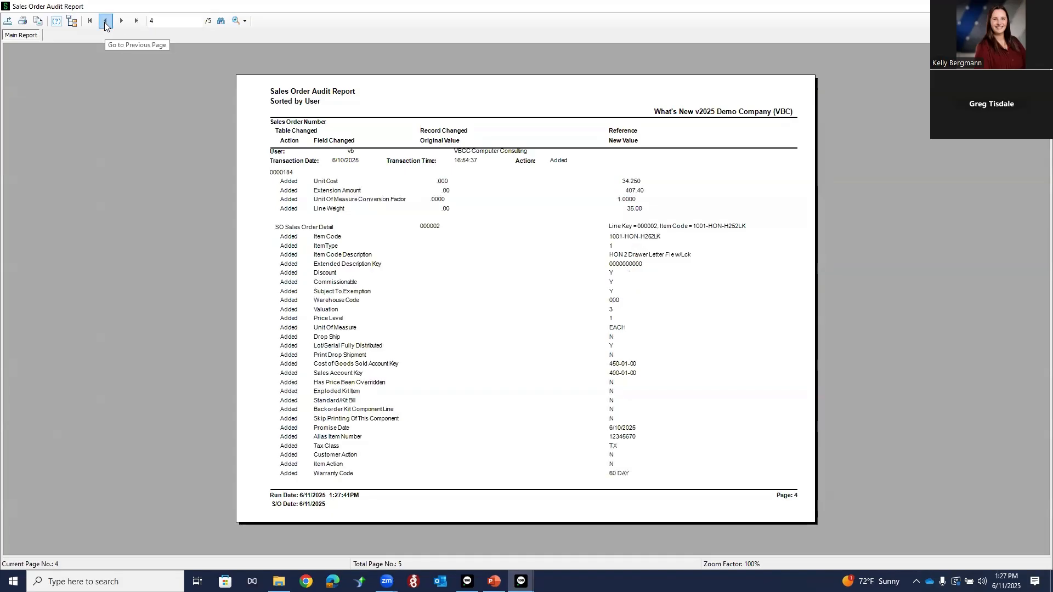
left_click(105, 22)
left_click(106, 22)
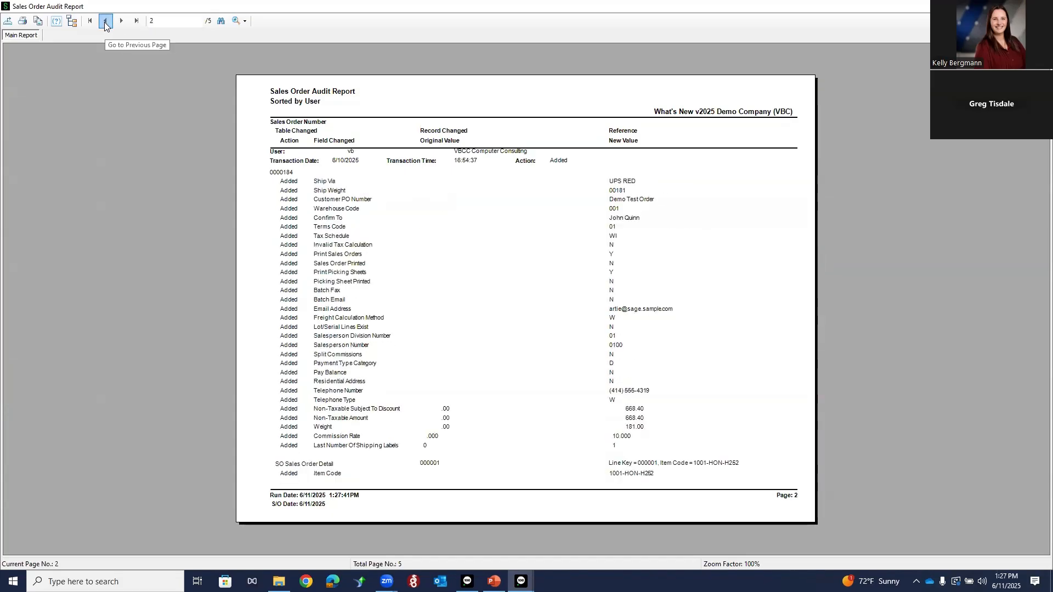
left_click(105, 22)
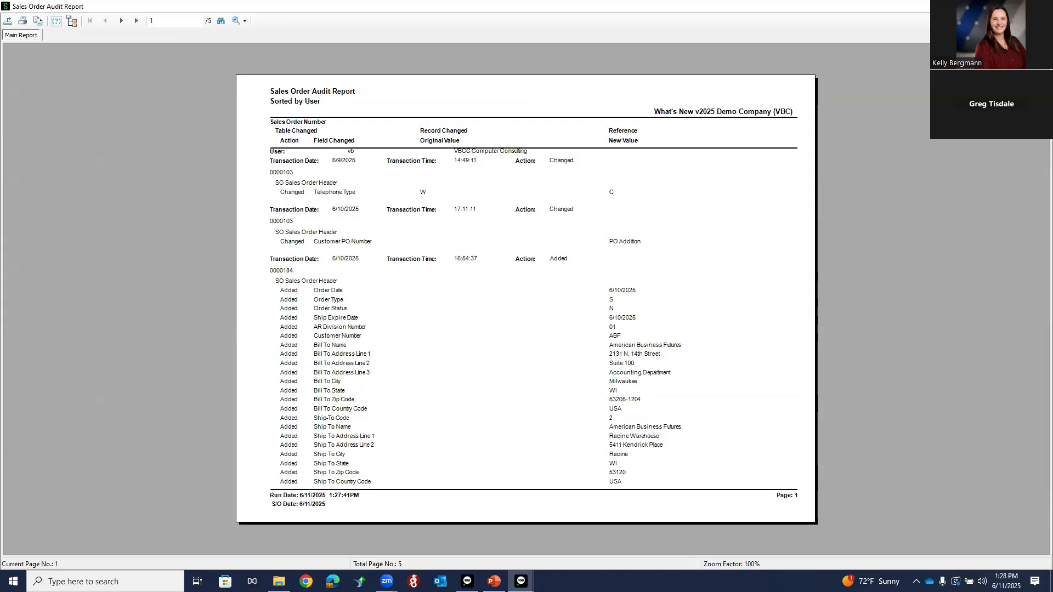
left_click(1040, 7)
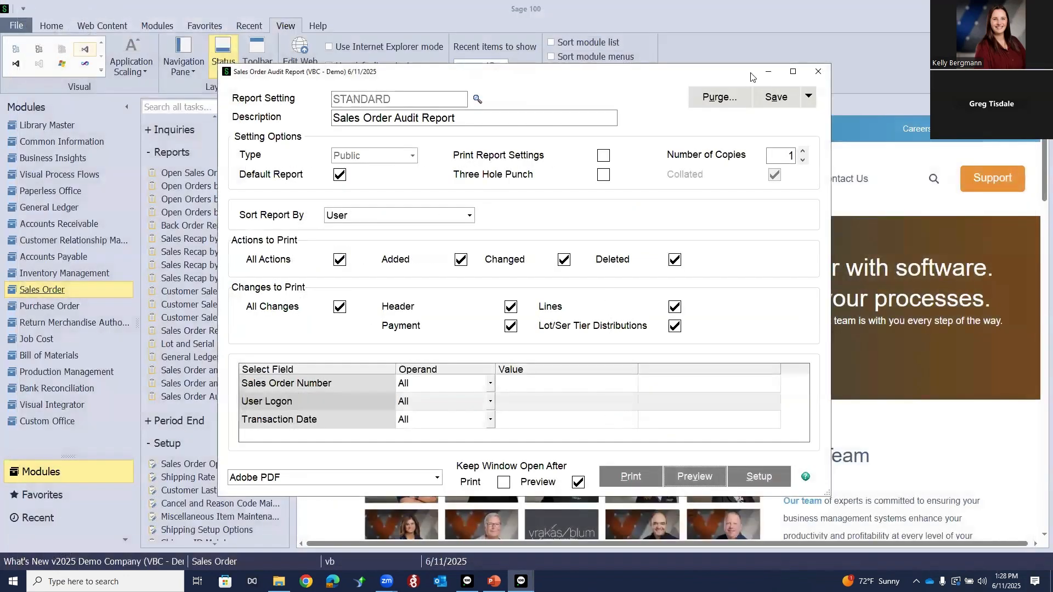
left_click(818, 71)
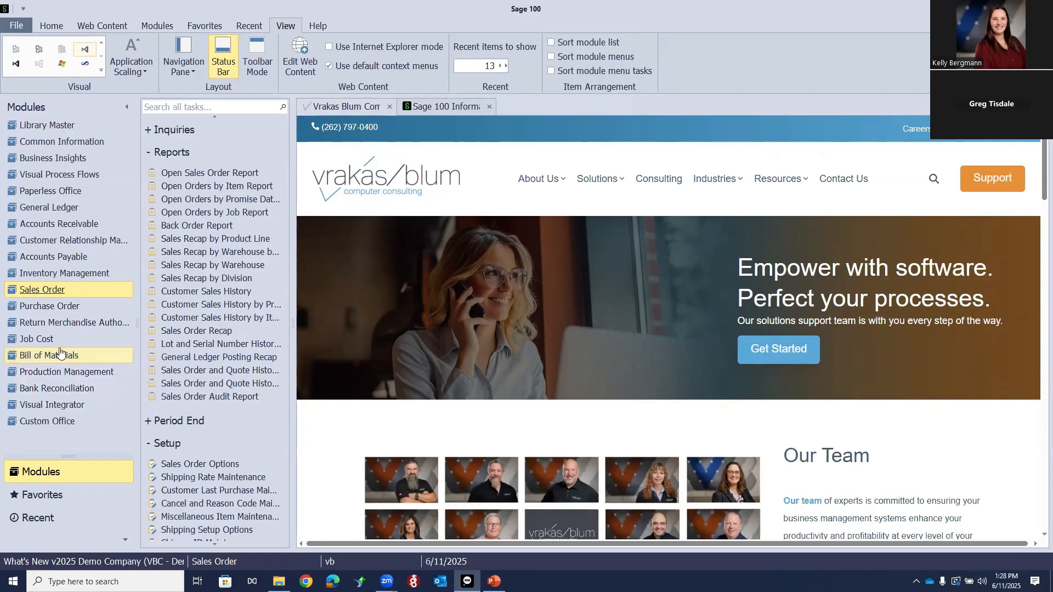
Review the vendor audit tracking settings in the Accounts Payable history options, and close the options without changes.
left_click(52, 311)
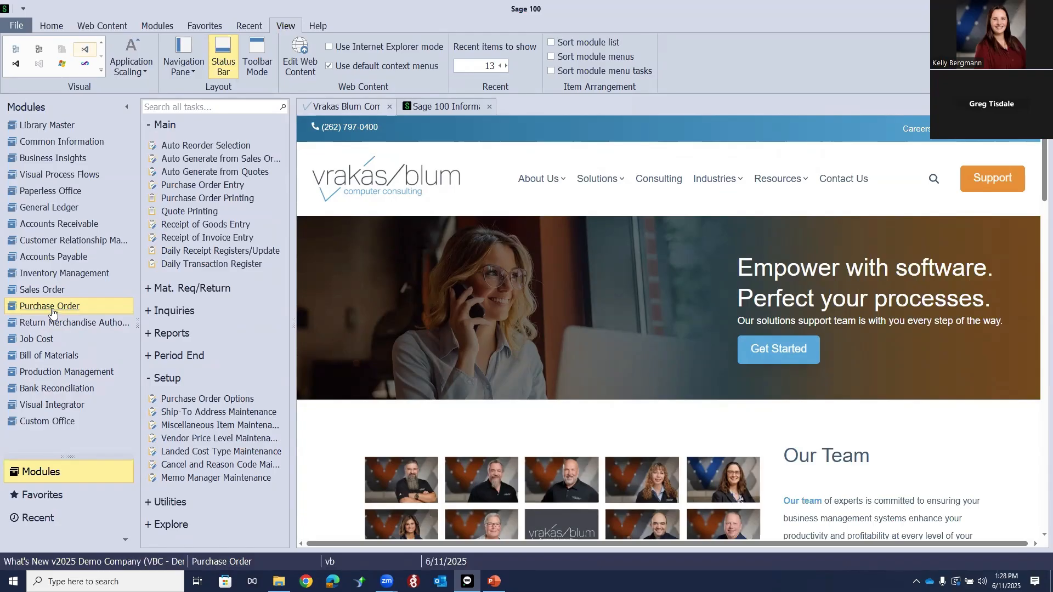
left_click(69, 262)
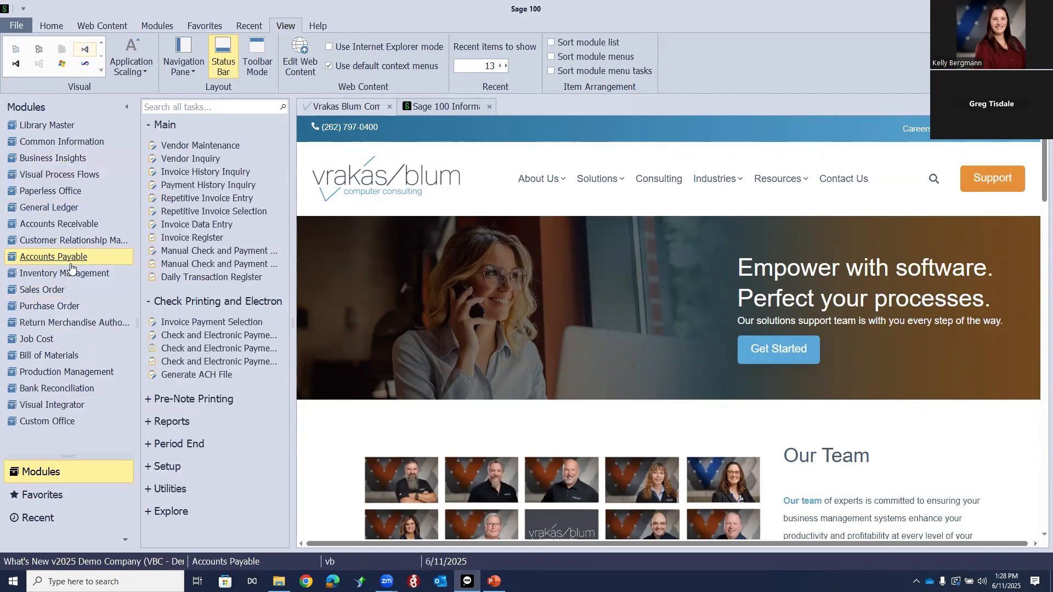
left_click(167, 468)
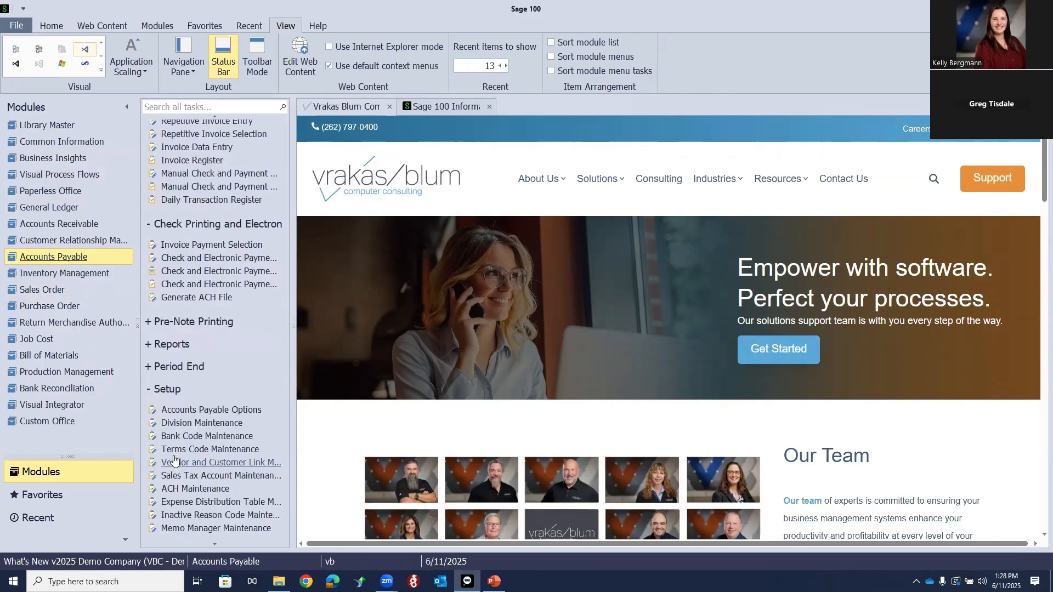
left_click(191, 415)
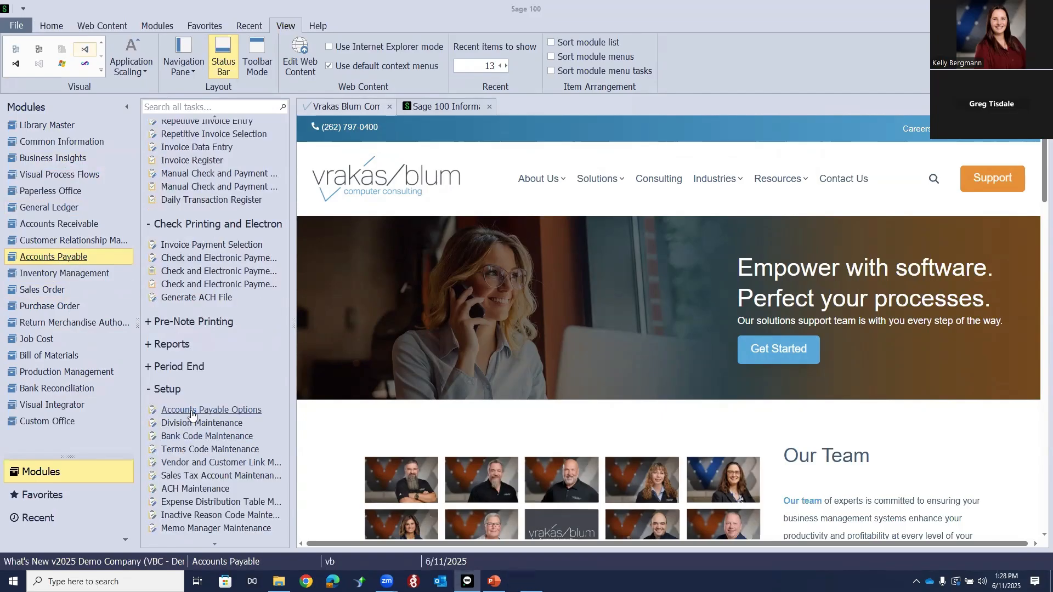
left_click(574, 133)
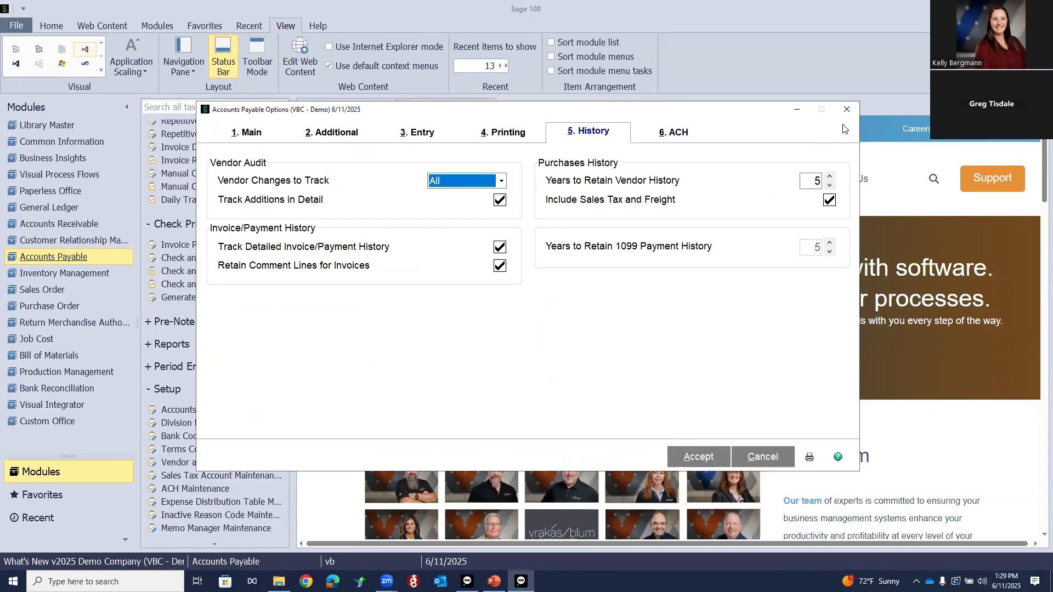
left_click(847, 110)
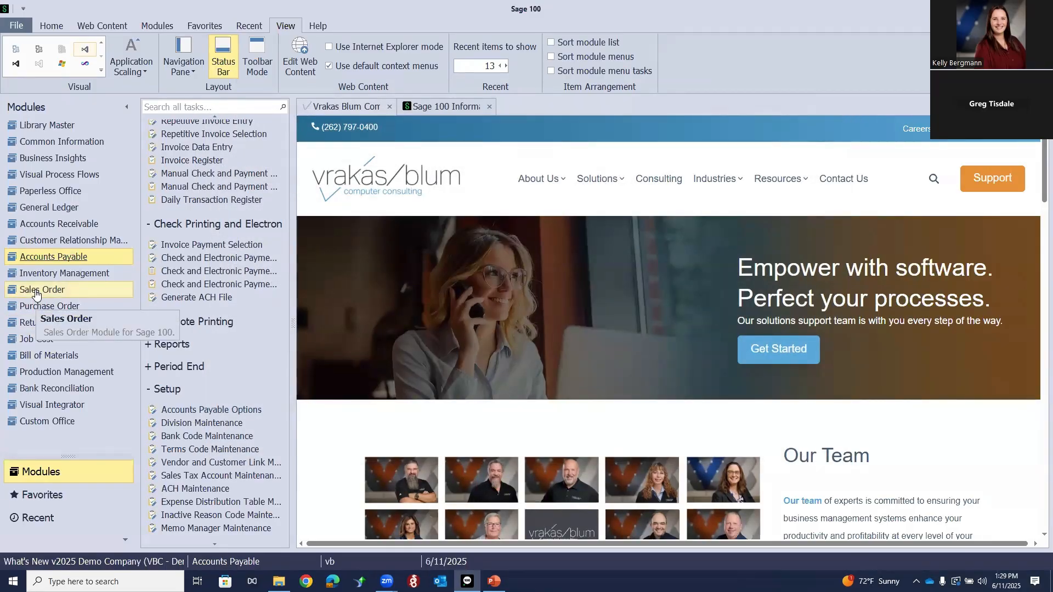
Review the choices for Purchase Order Changes to Track in the Purchase Order history options, keep All, and accept the options.
left_click(36, 307)
left_click(173, 399)
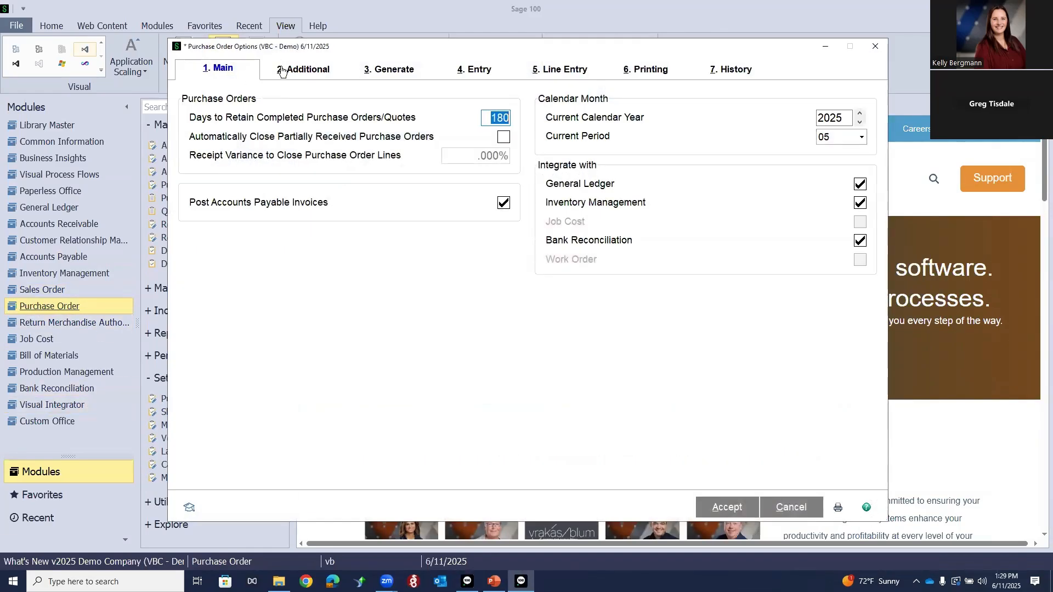
left_click(727, 72)
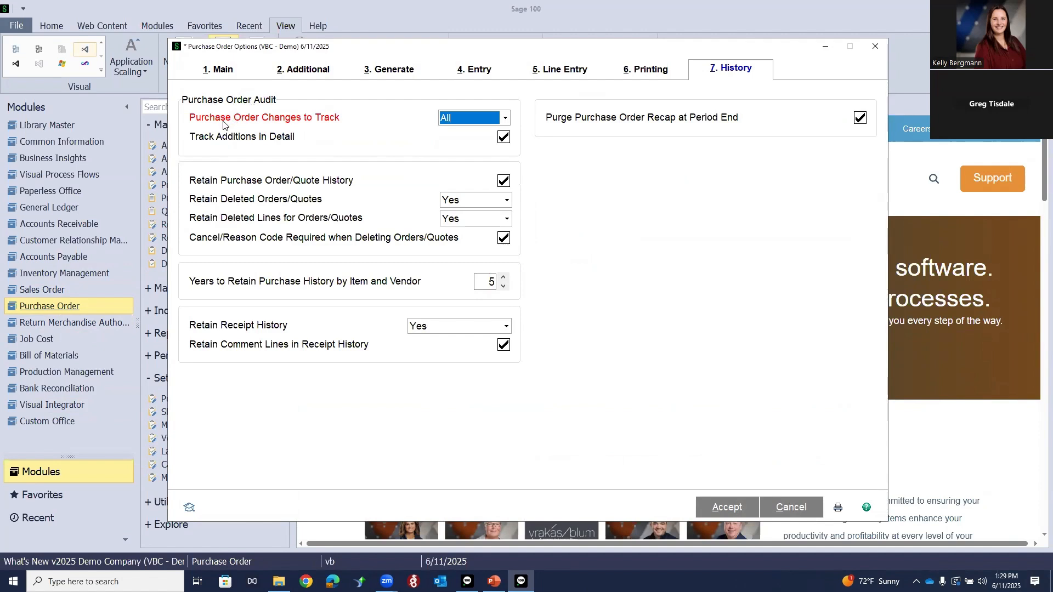
left_click(506, 118)
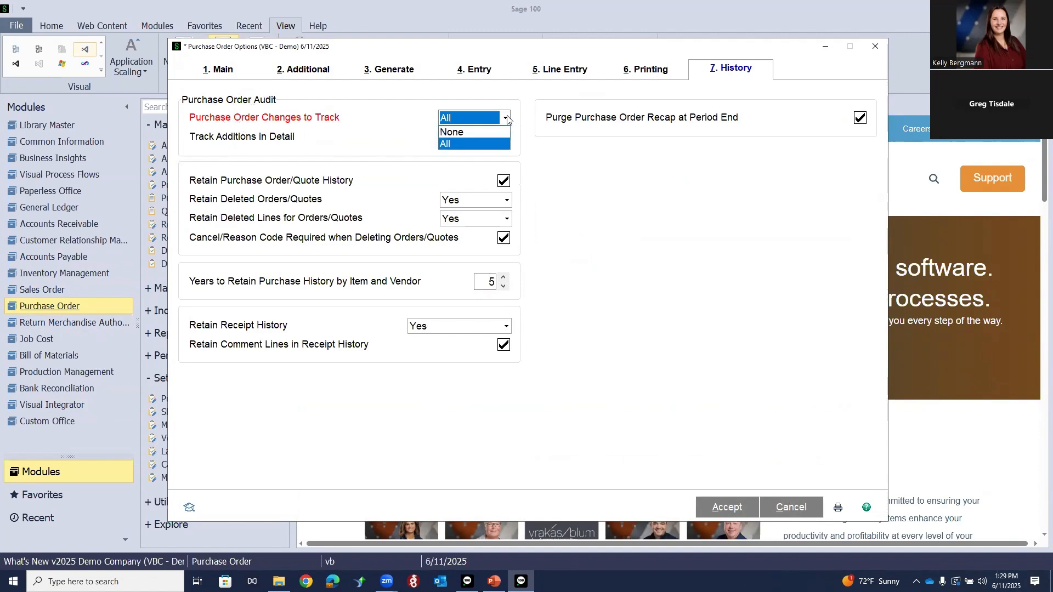
left_click(507, 118)
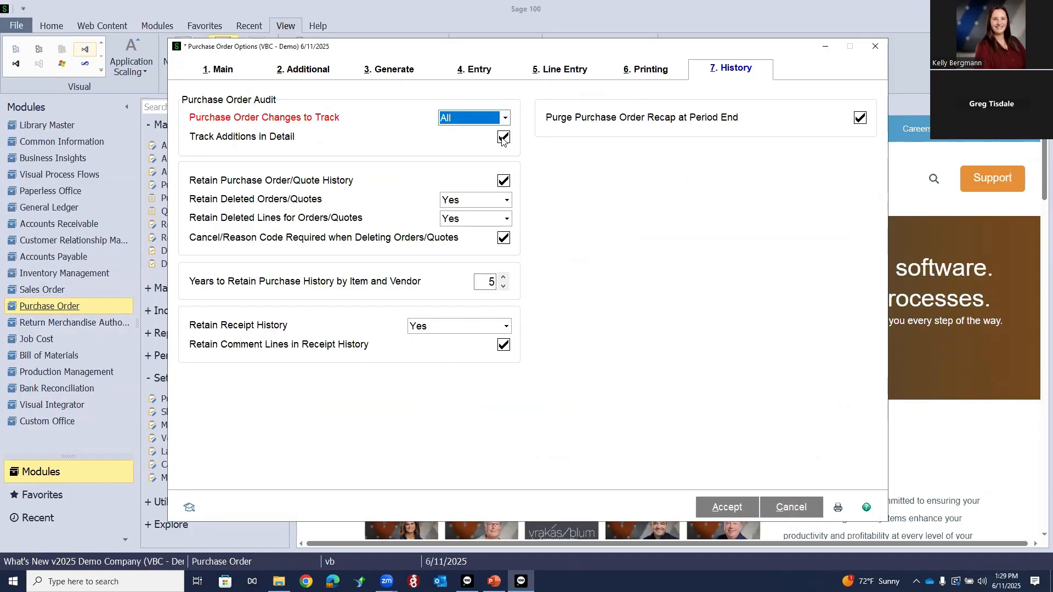
left_click(737, 510)
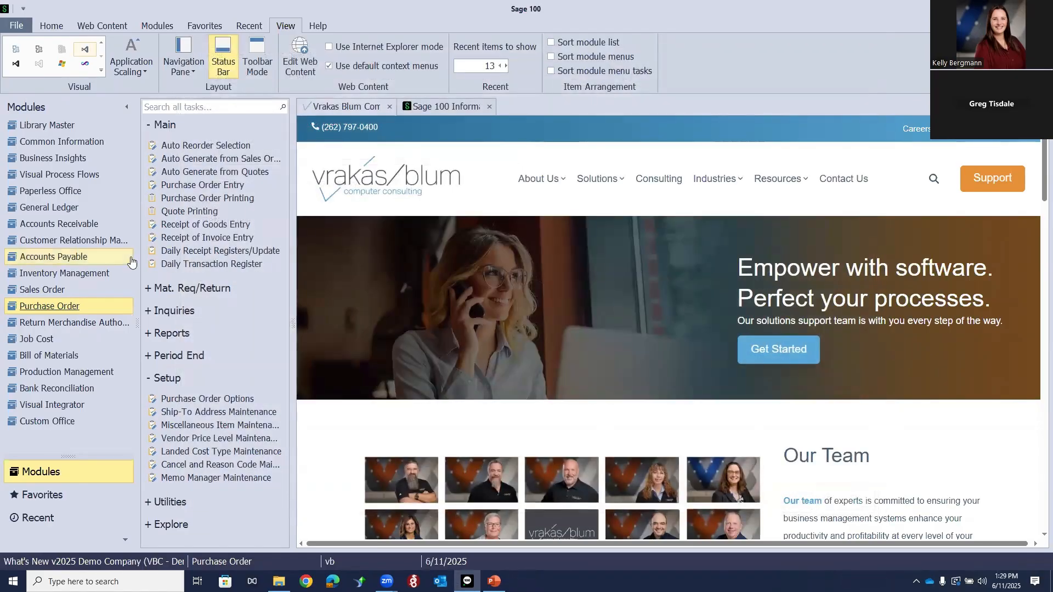
Load the last purchase order in Purchase Order Entry and open its audit activity list.
left_click(168, 188)
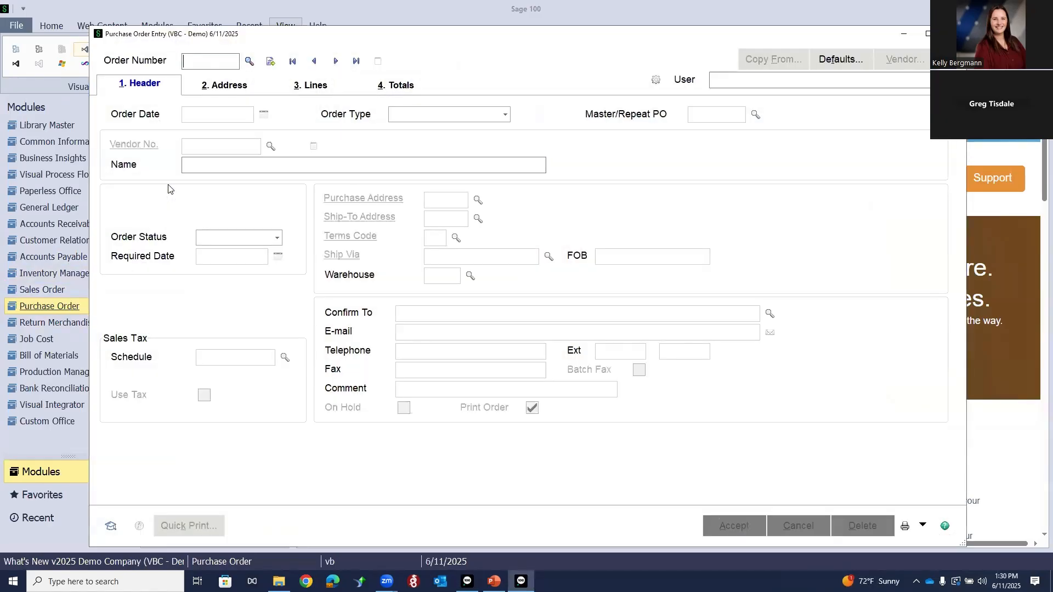
left_click(356, 61)
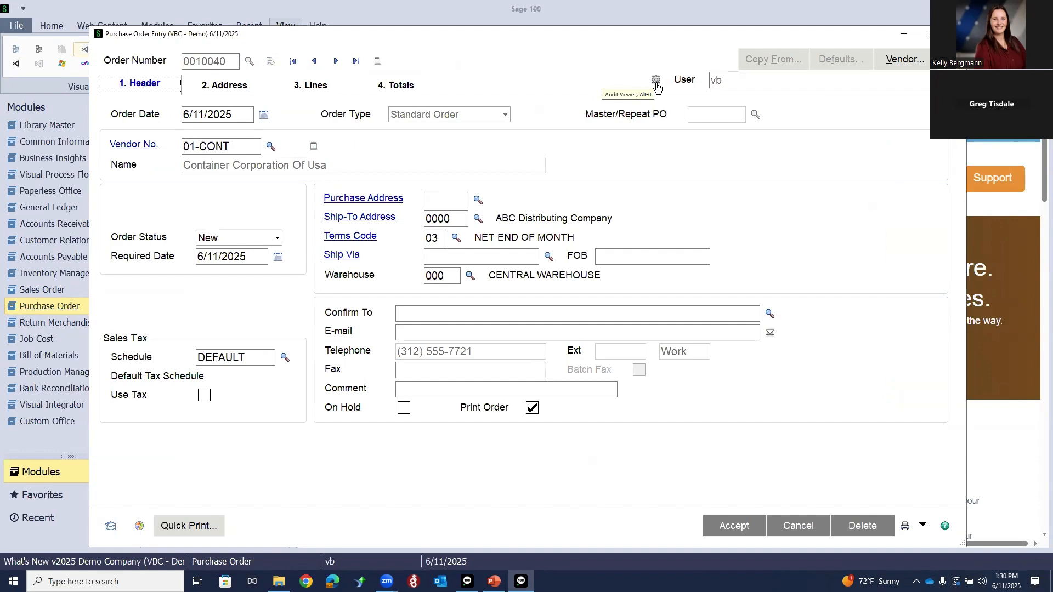
left_click(656, 81)
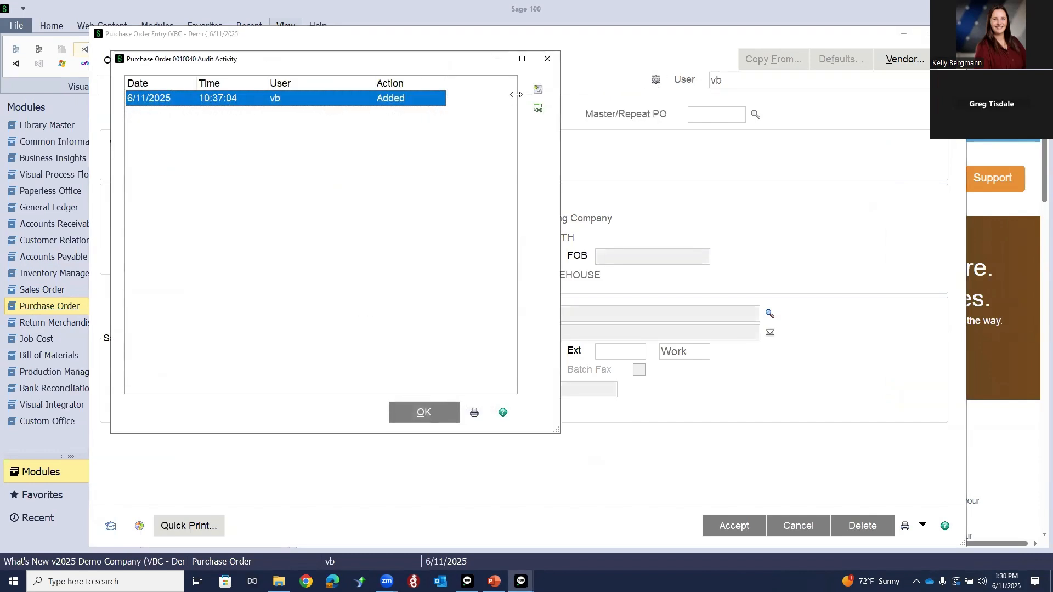
Review the header and line fields in the Added entry's audit detail, and close the audit windows and Purchase Order Entry.
left_click(538, 90)
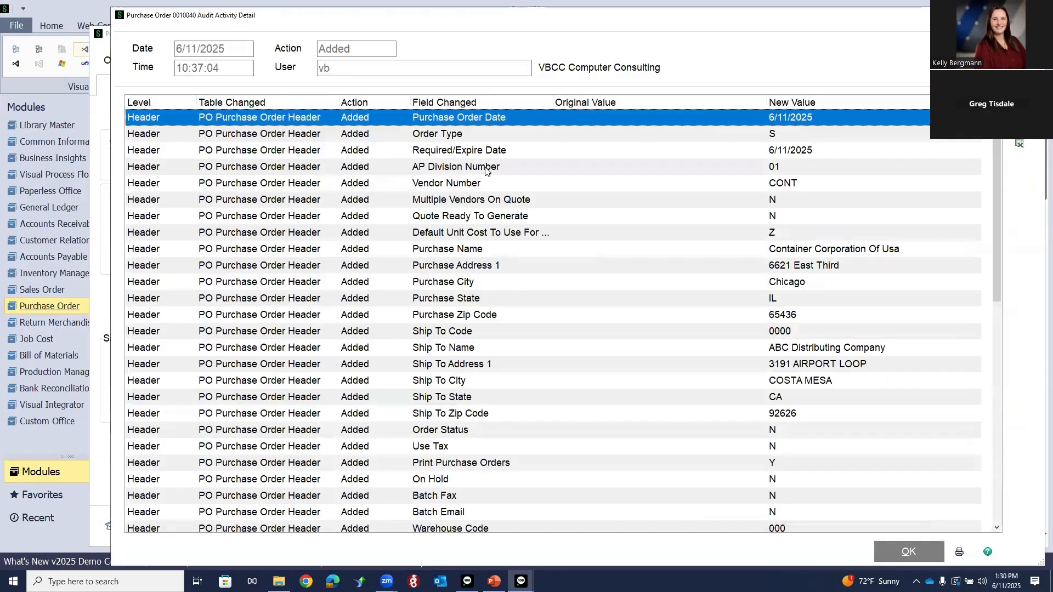
scroll(347, 318, "down", 2)
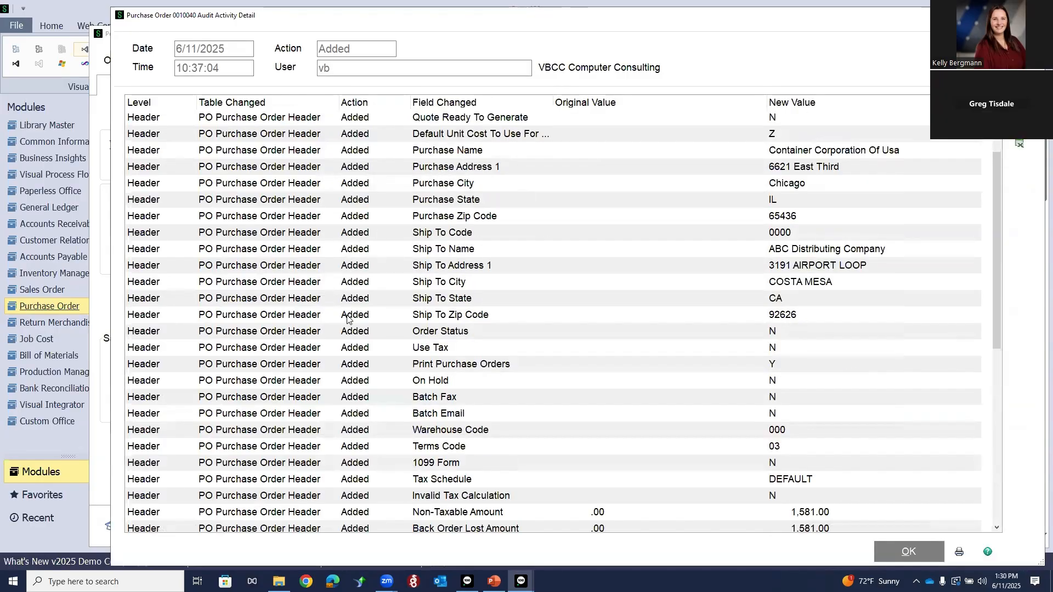
scroll(347, 318, "down", 2)
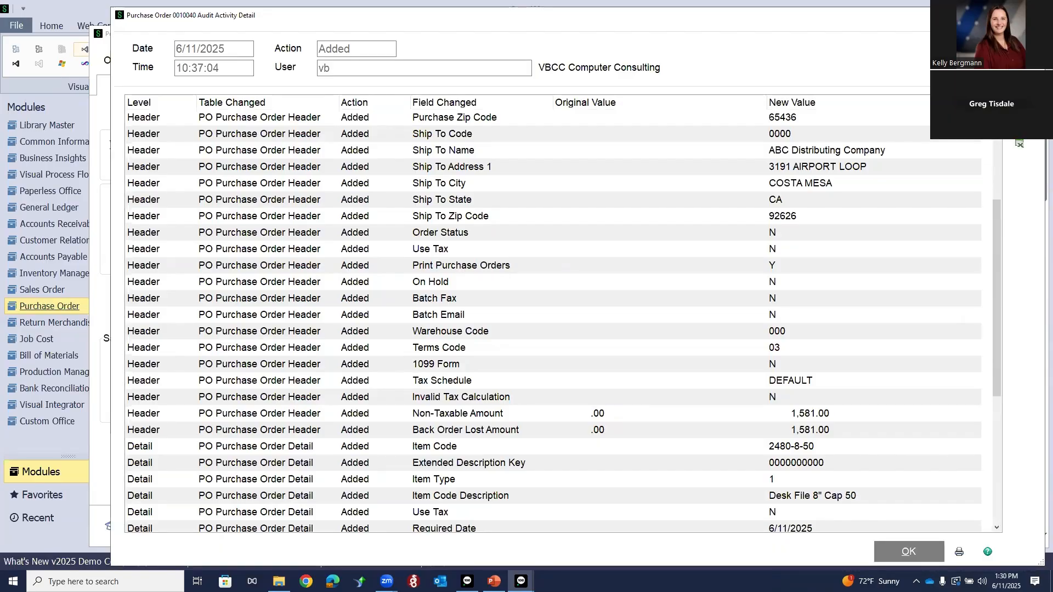
key("Return")
left_click(428, 413)
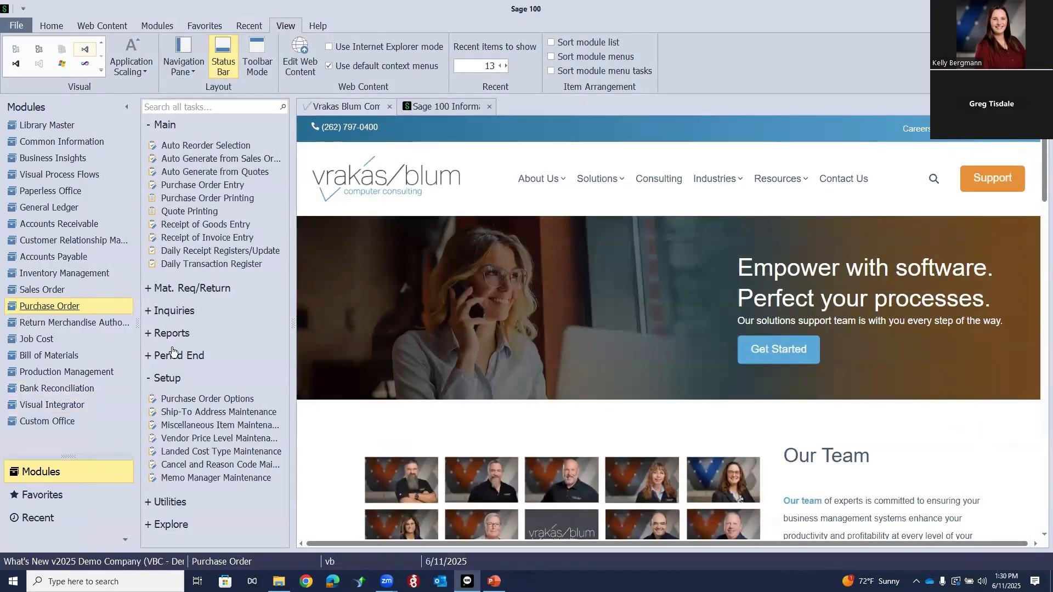
Preview the Purchase Order Audit Report with the STANDARD report setting at full screen, and close the preview and report window.
left_click(172, 336)
scroll(208, 346, "down", 3)
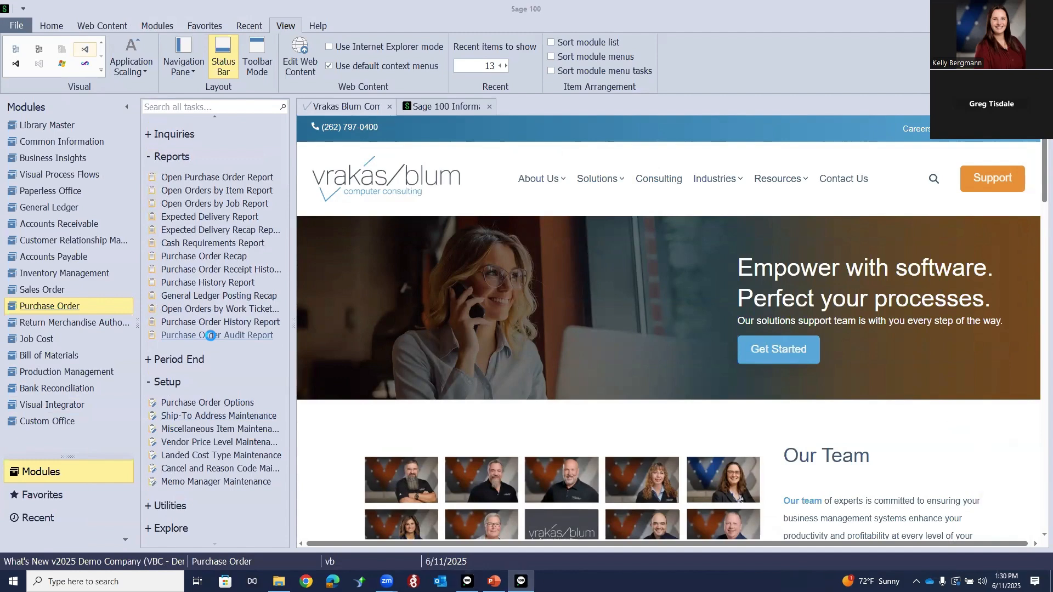
left_click(211, 336)
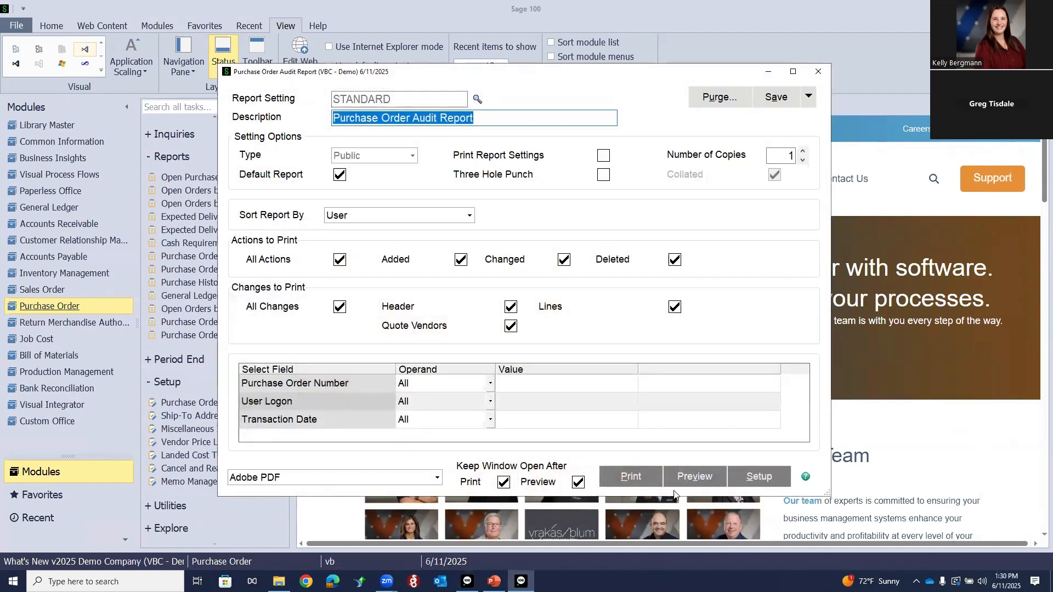
left_click(692, 478)
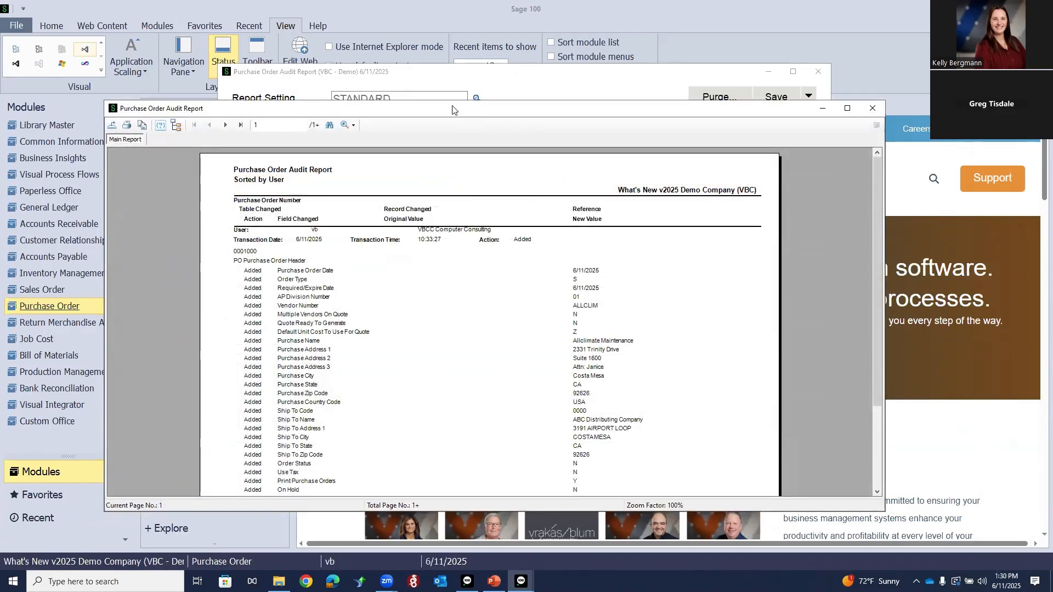
left_click_drag(452, 110, 448, 58)
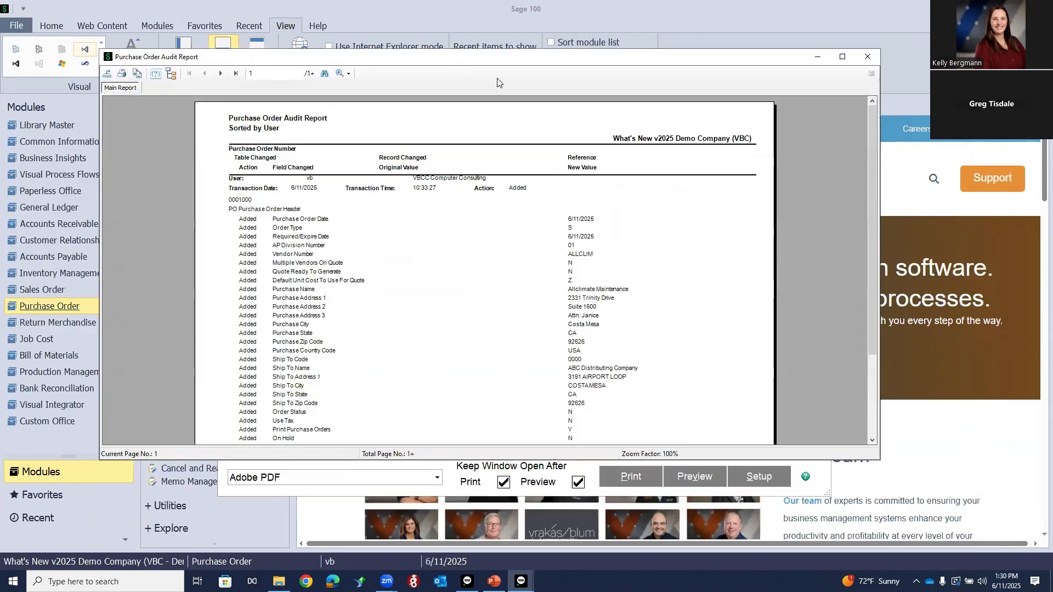
left_click(842, 57)
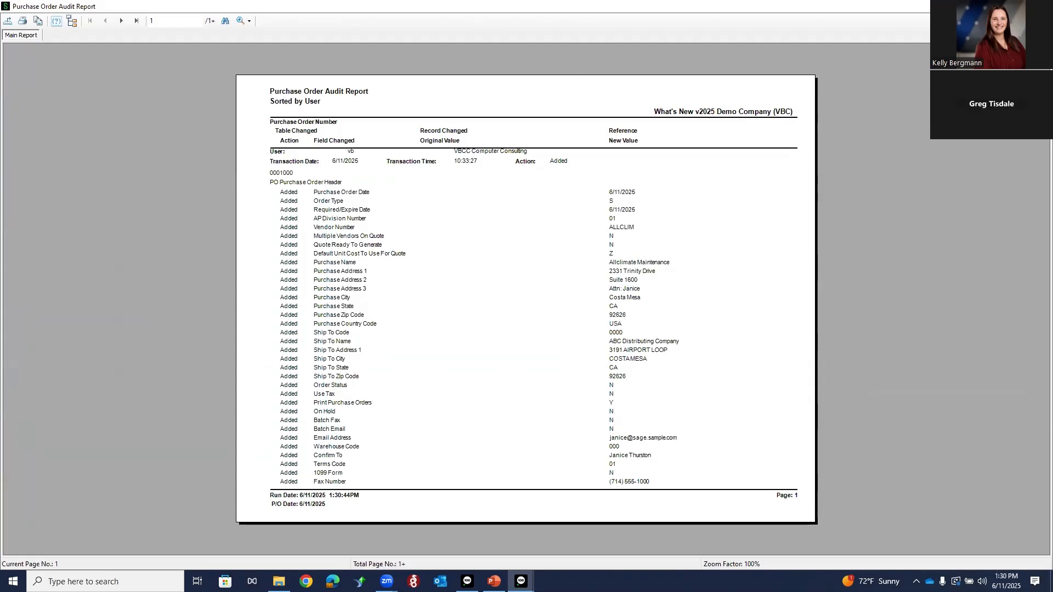
left_click(1041, 7)
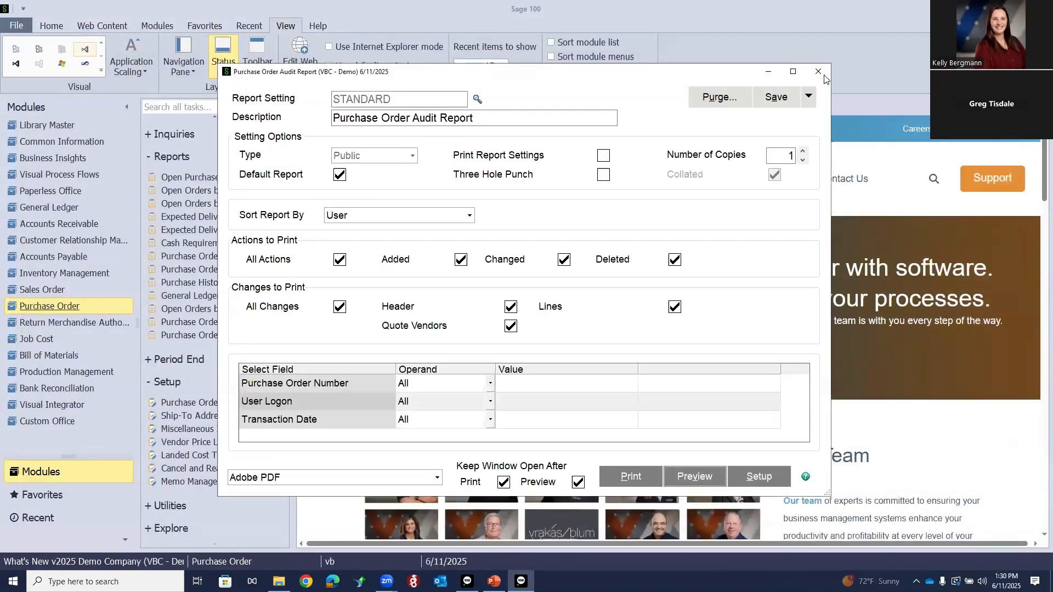
left_click(823, 74)
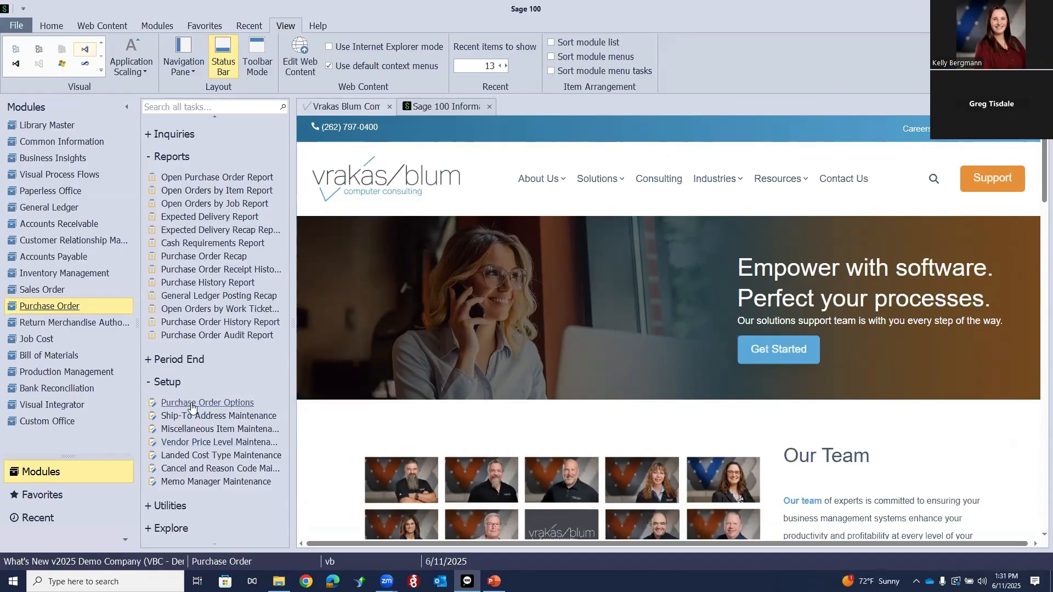
Switch Cancel/Reason Code Required when Deleting Orders/Quotes off and back on in the Purchase Order history options, and accept the options.
left_click(191, 406)
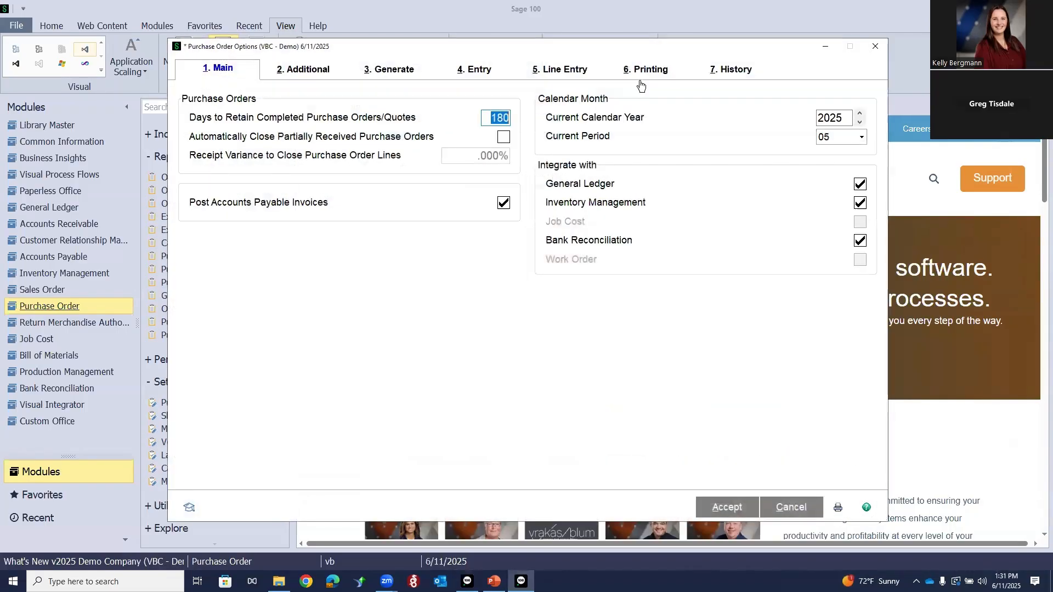
left_click(735, 69)
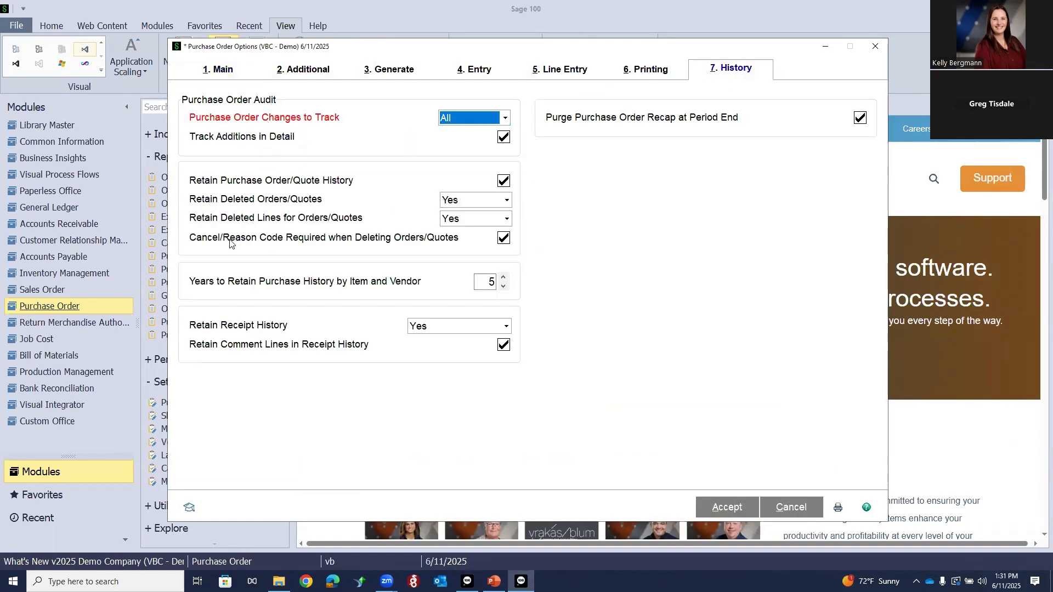
left_click(504, 239)
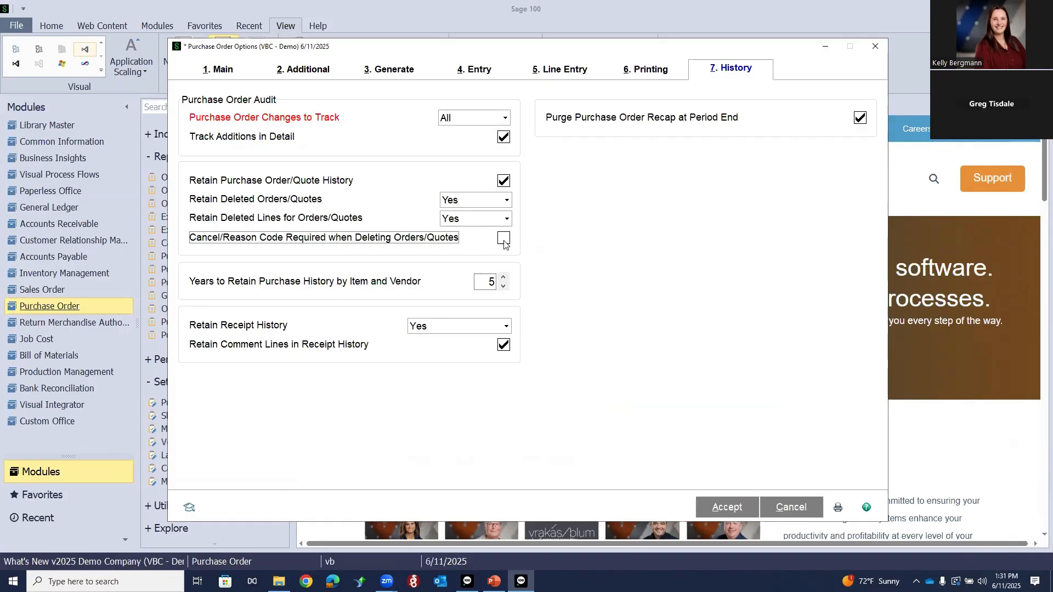
left_click(503, 241)
left_click(738, 506)
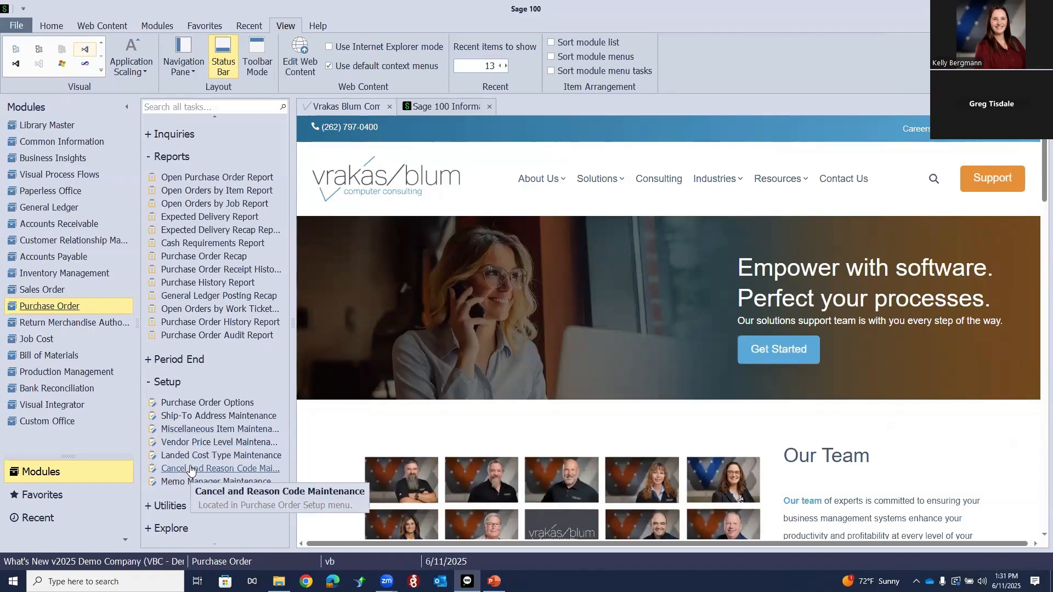
Add the code REF with the description Refused in the purchase order Cancel and Reason Code Maintenance.
left_click(221, 470)
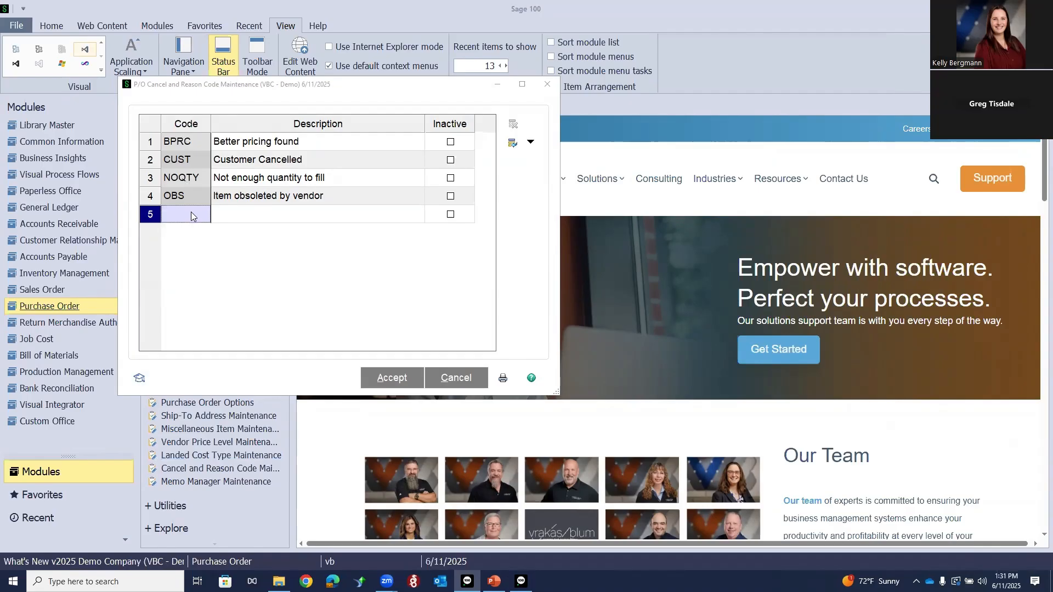
type("REF")
key("Tab")
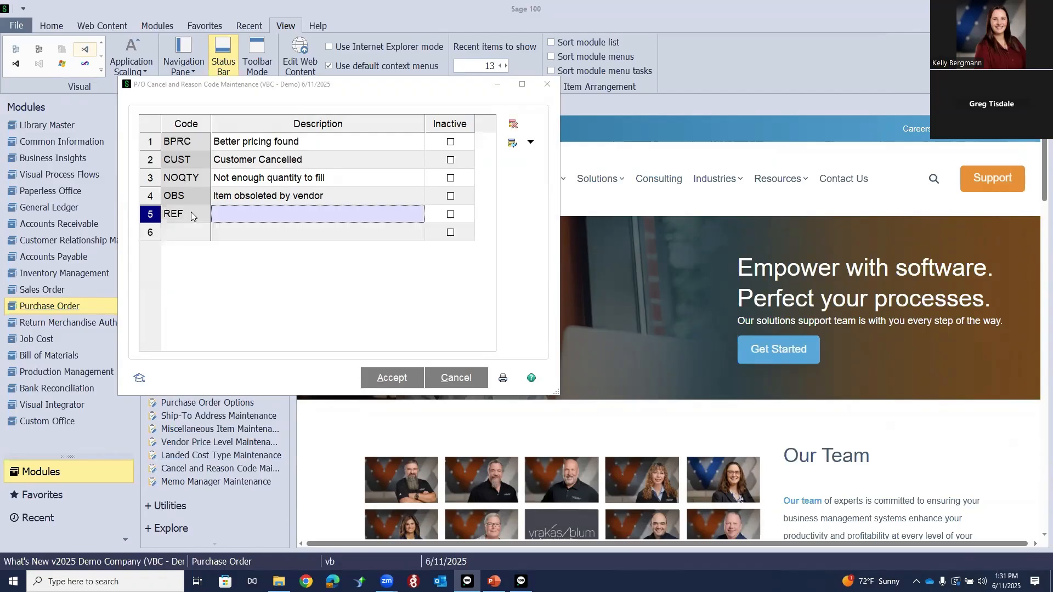
type("Refused")
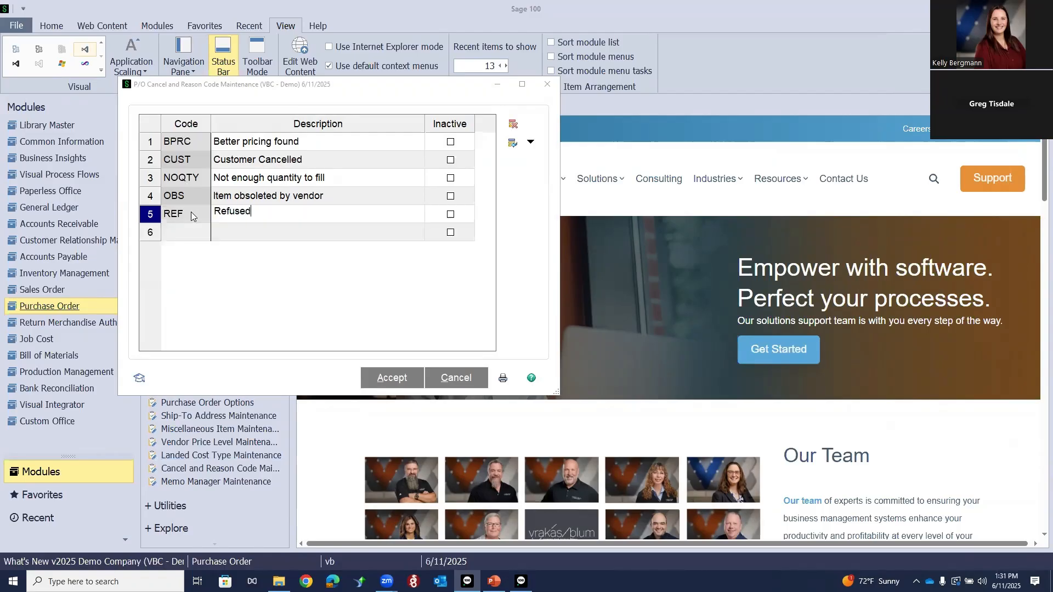
key("Tab")
key("Tab")
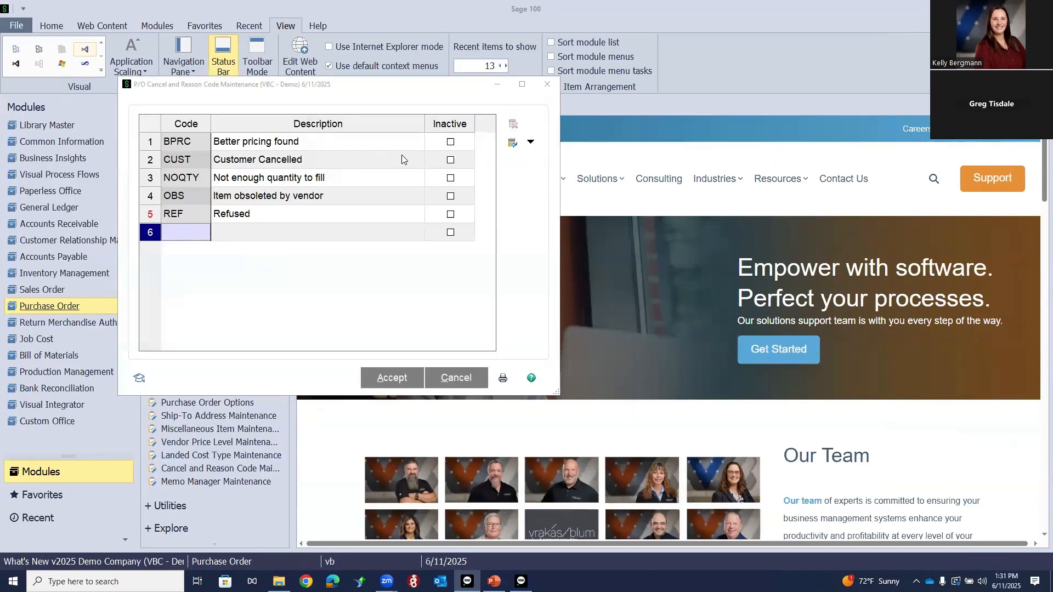
Switch Inactive on and back off for the BPRC and CUST codes, and accept the code list.
left_click(451, 143)
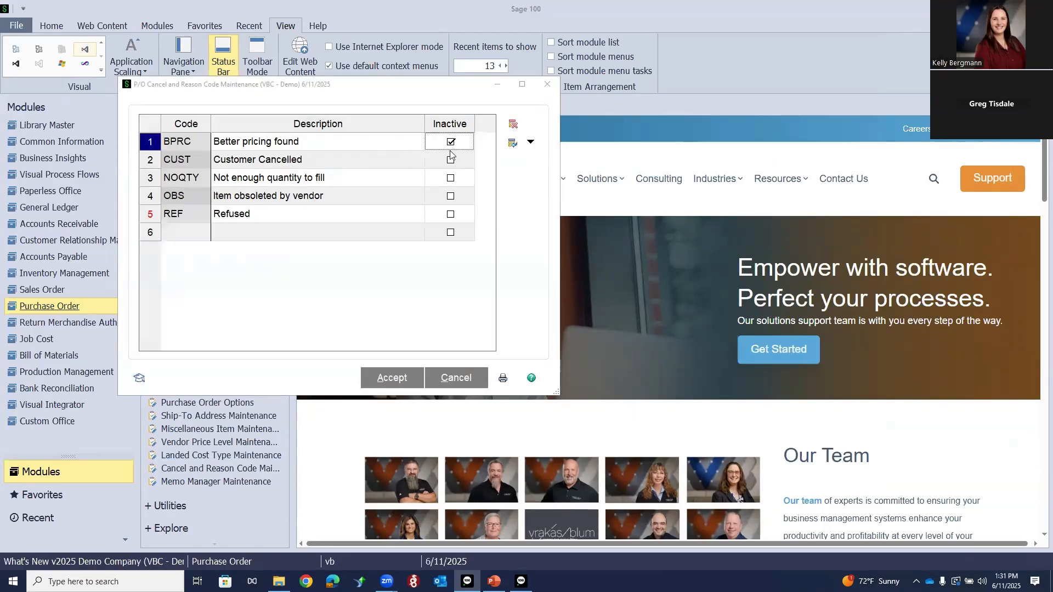
left_click(451, 160)
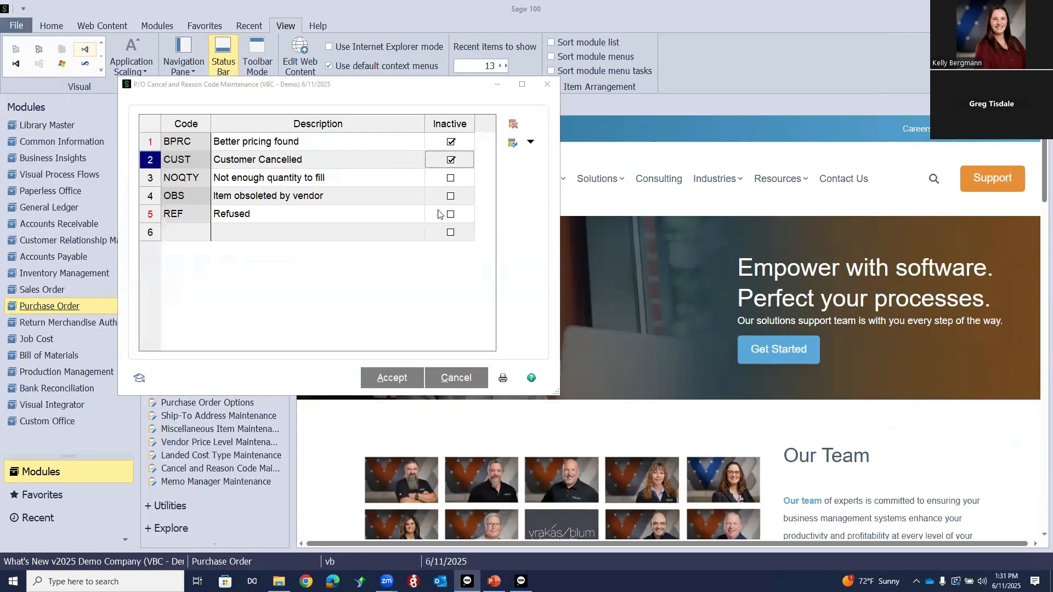
left_click(451, 143)
left_click(451, 159)
left_click(398, 379)
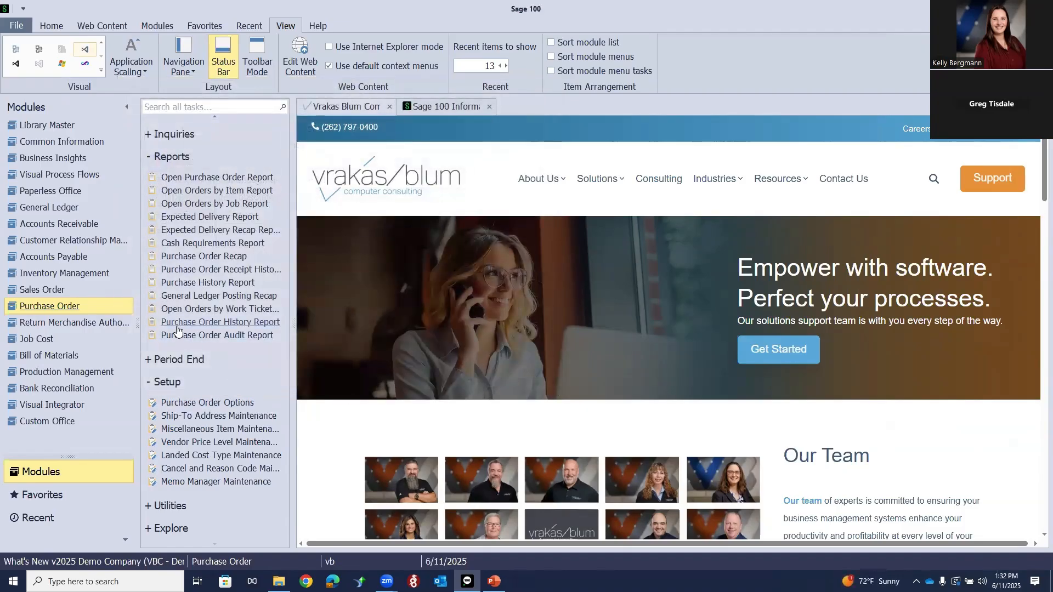
Load the last purchase order in the list, for Container Corporation Of Usa, in Purchase Order Entry.
scroll(178, 330, "up", 1)
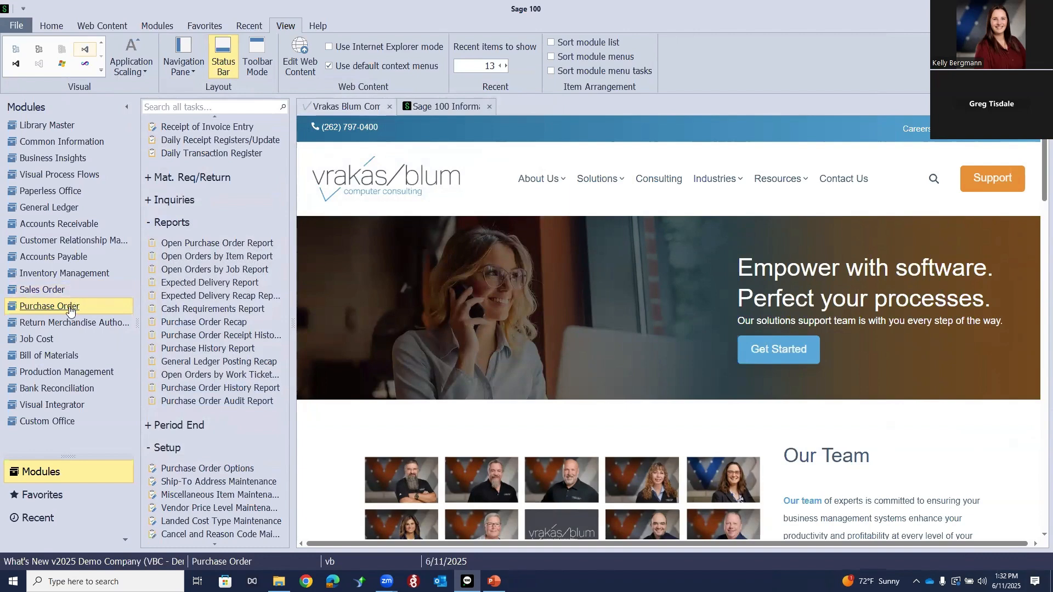
scroll(175, 228, "up", 2)
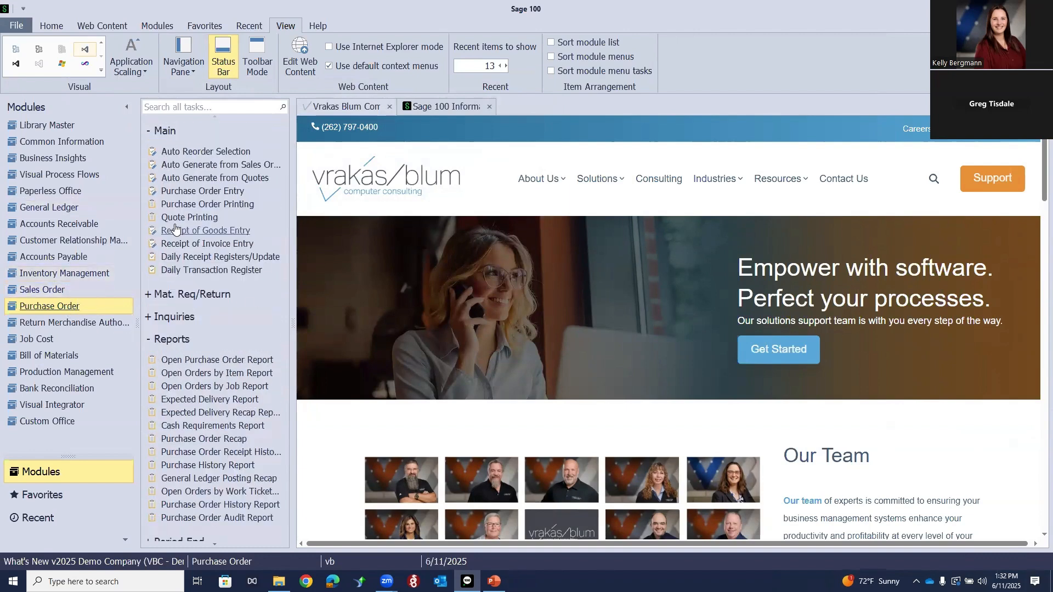
left_click(182, 192)
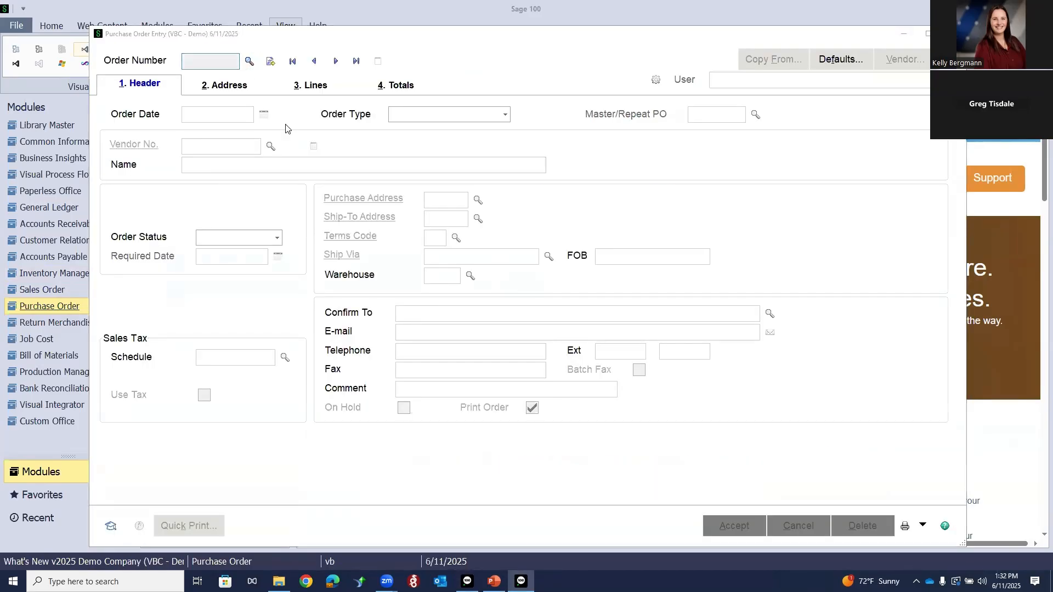
key("F2")
left_click_drag(797, 170, 790, 274)
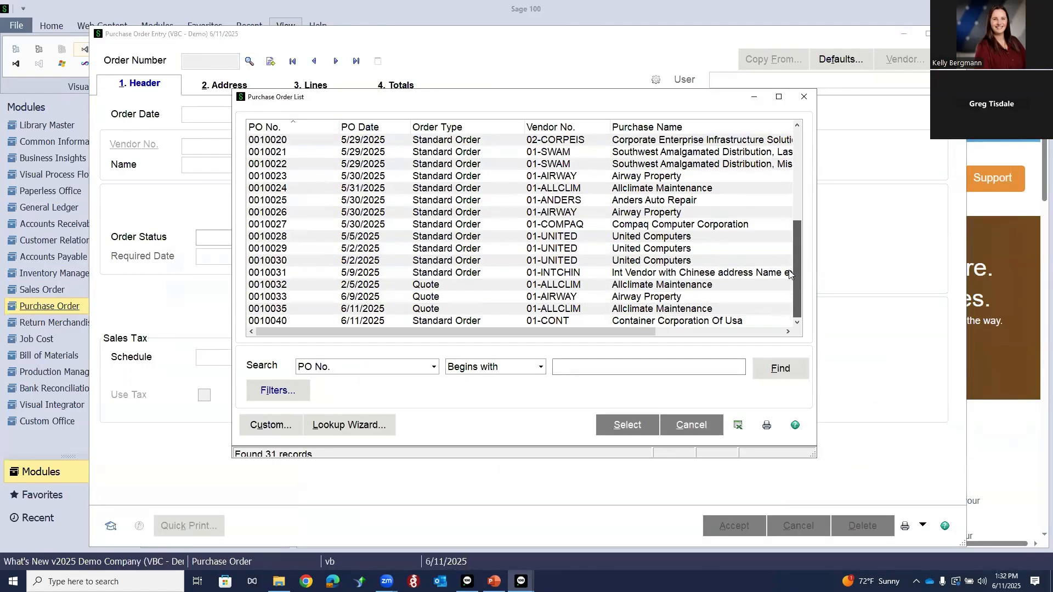
left_click(437, 322)
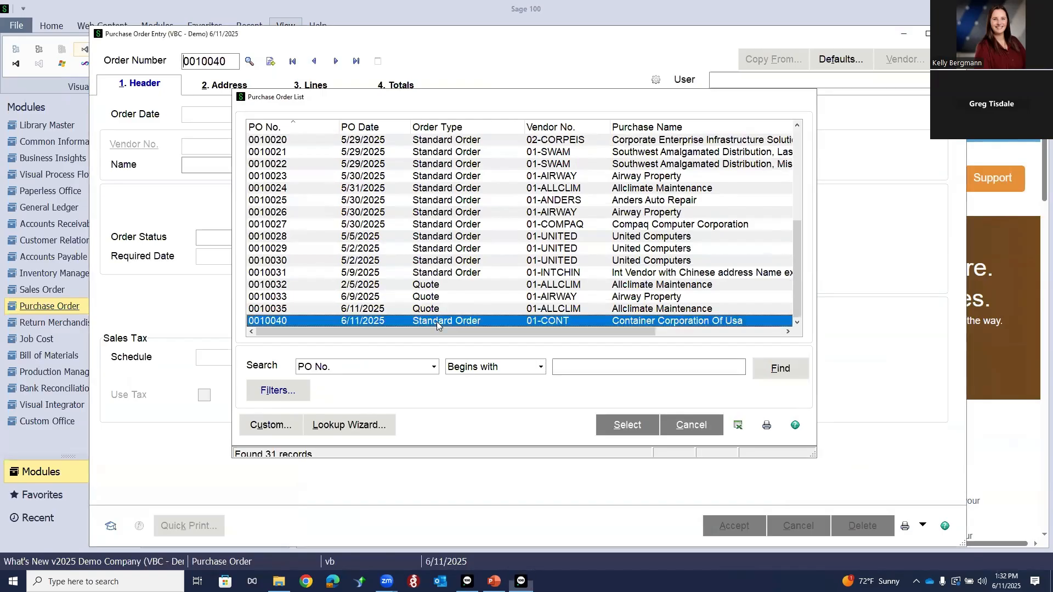
double_click(437, 321)
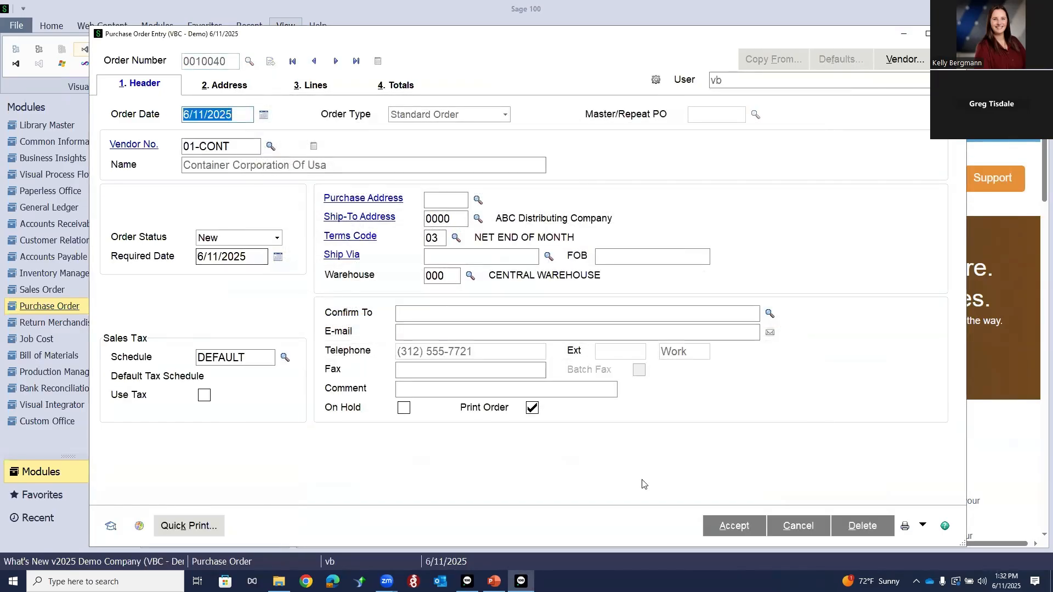
Delete the loaded purchase order with cancellation code REF, and close Purchase Order Entry.
left_click(862, 526)
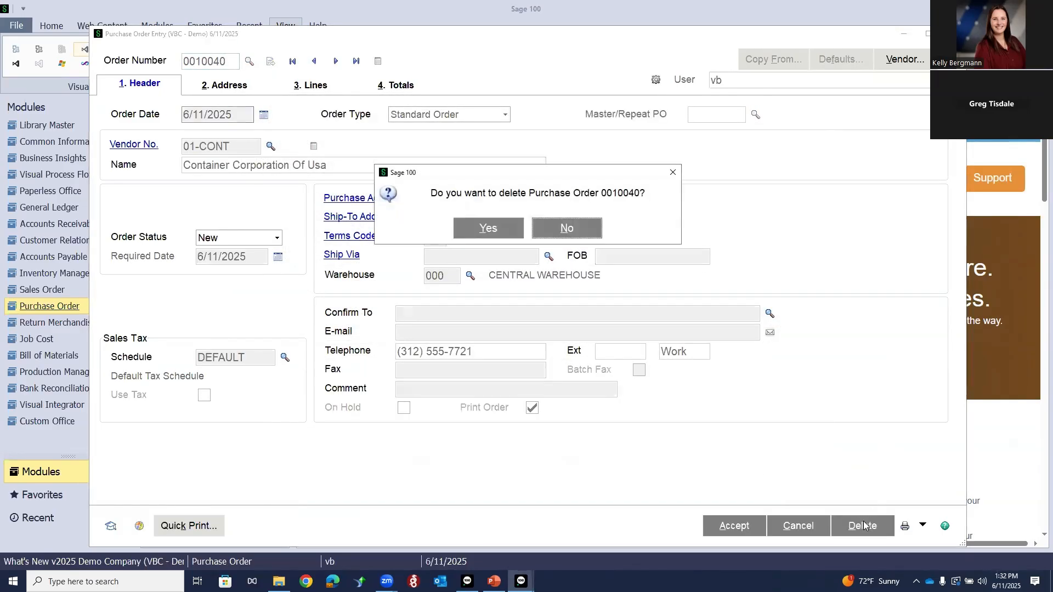
left_click(483, 230)
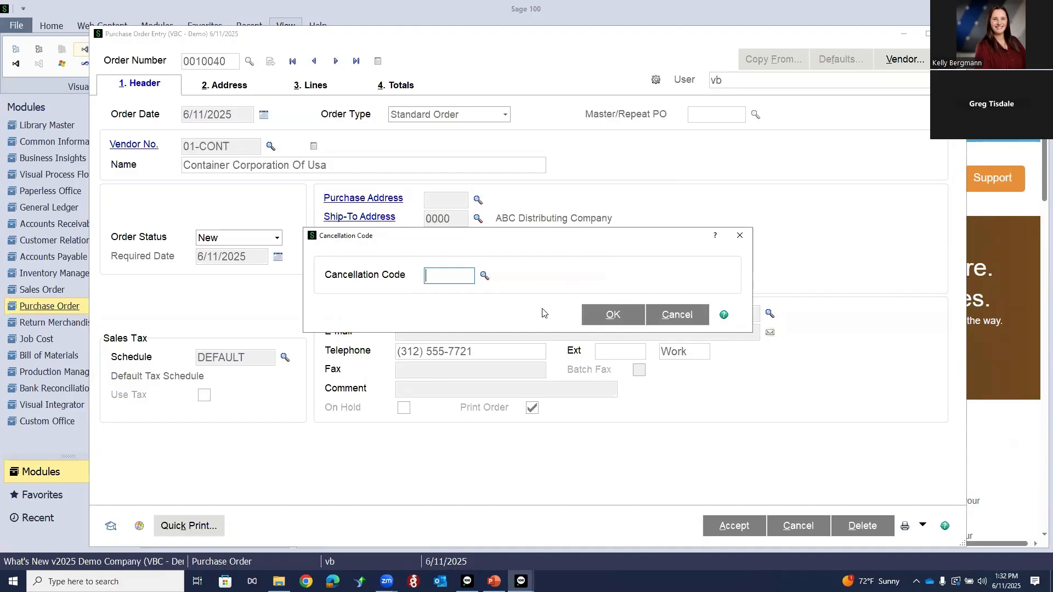
left_click(483, 277)
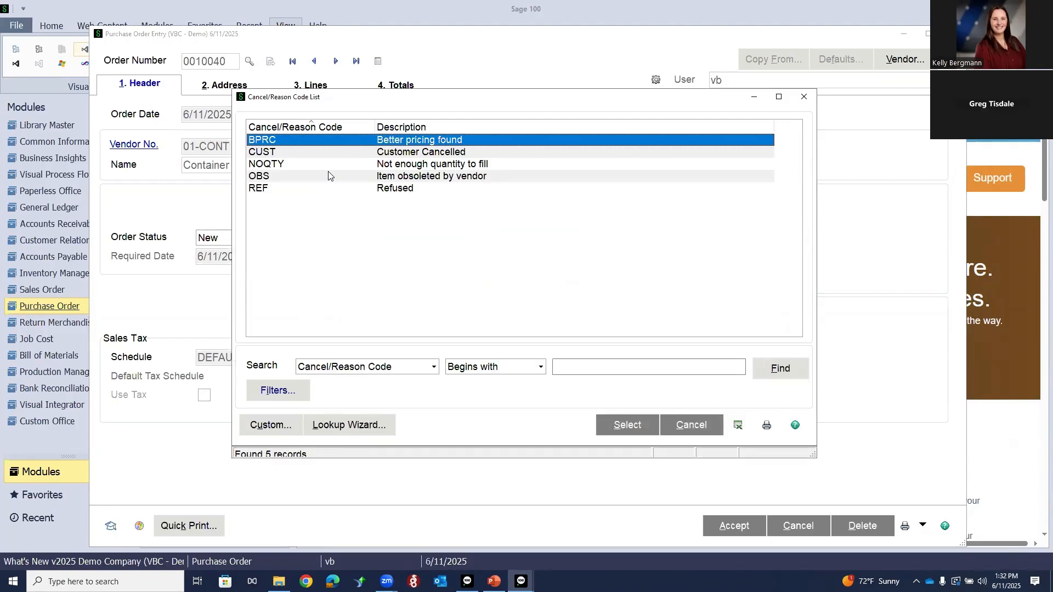
left_click(387, 188)
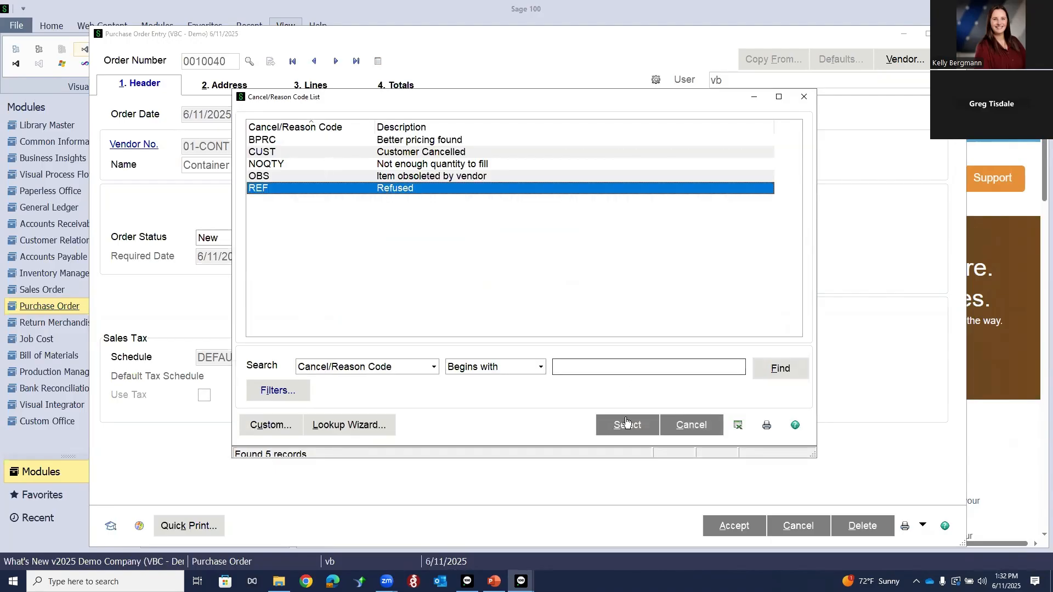
left_click(653, 425)
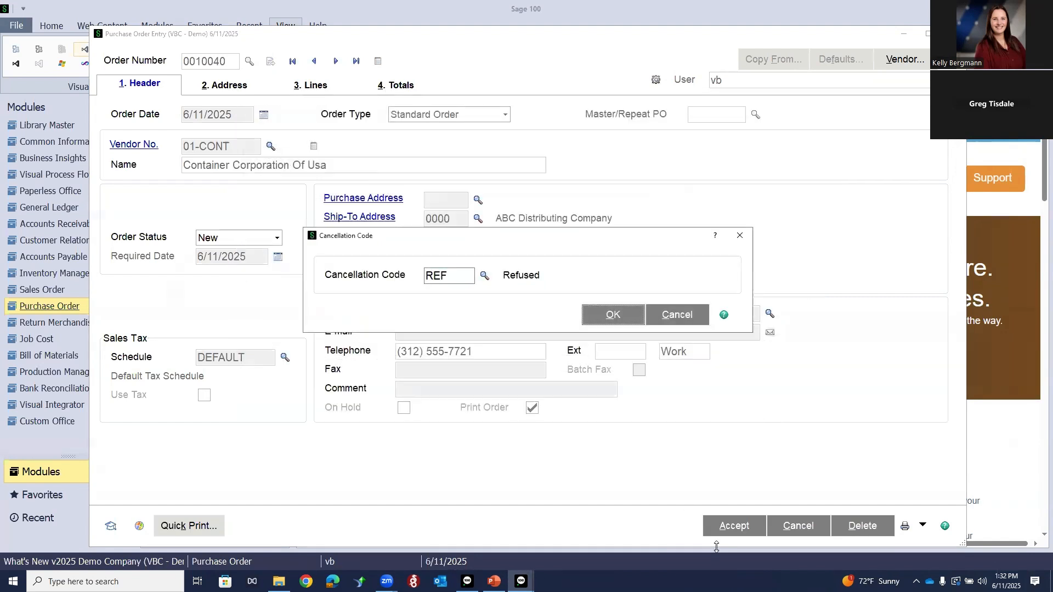
left_click(614, 315)
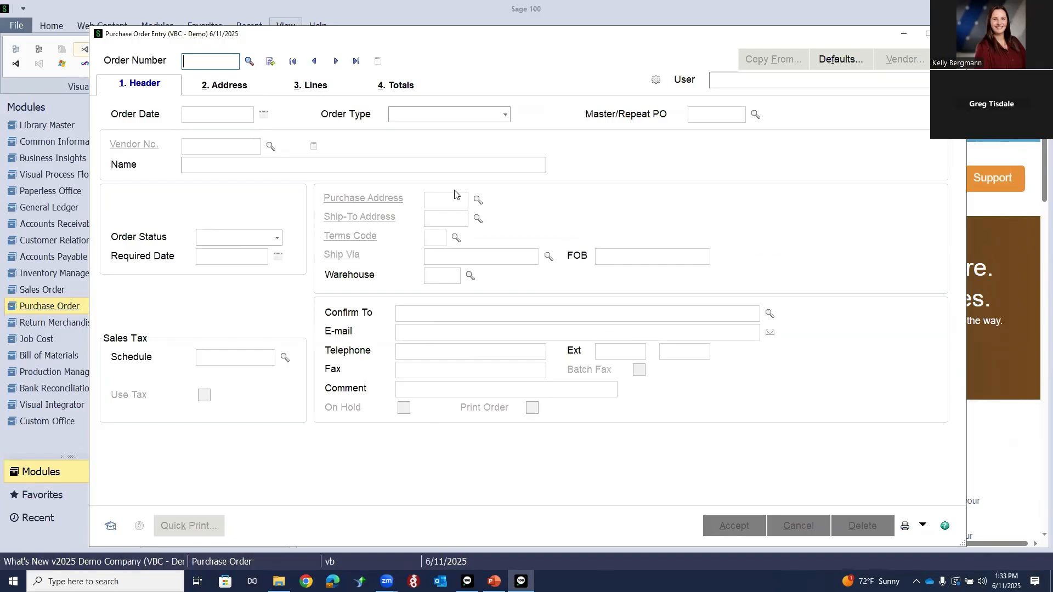
left_click(953, 34)
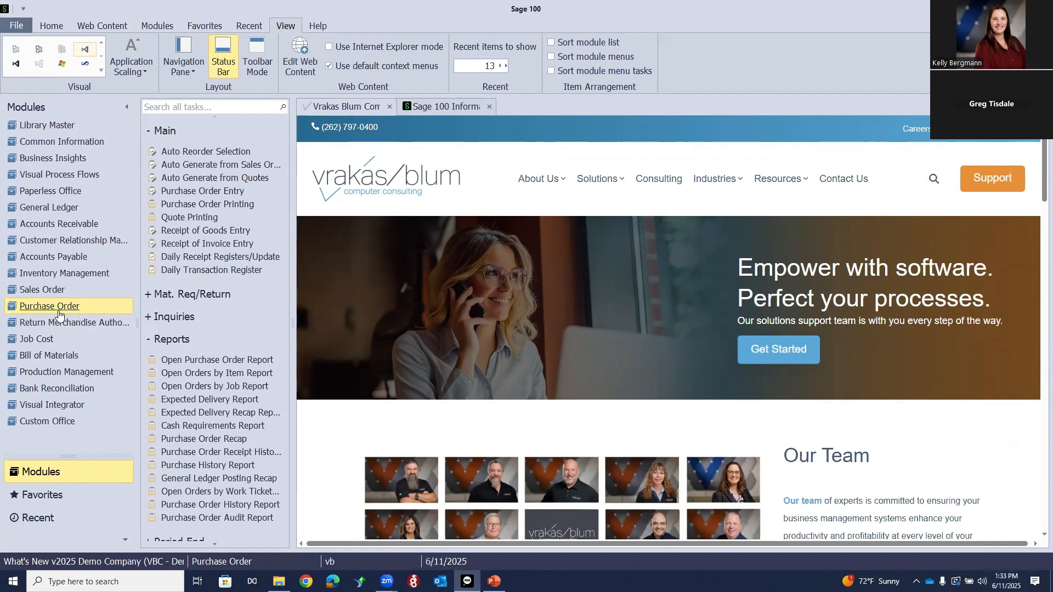
Start a new purchase order entry with the next automatic number and set its order type to Quote.
left_click(189, 190)
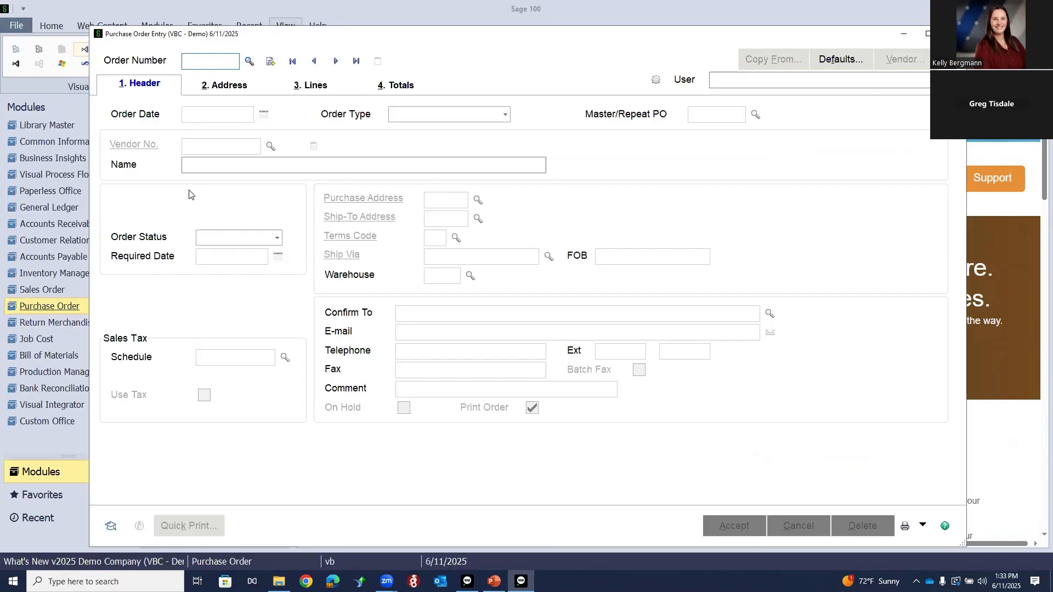
left_click(270, 62)
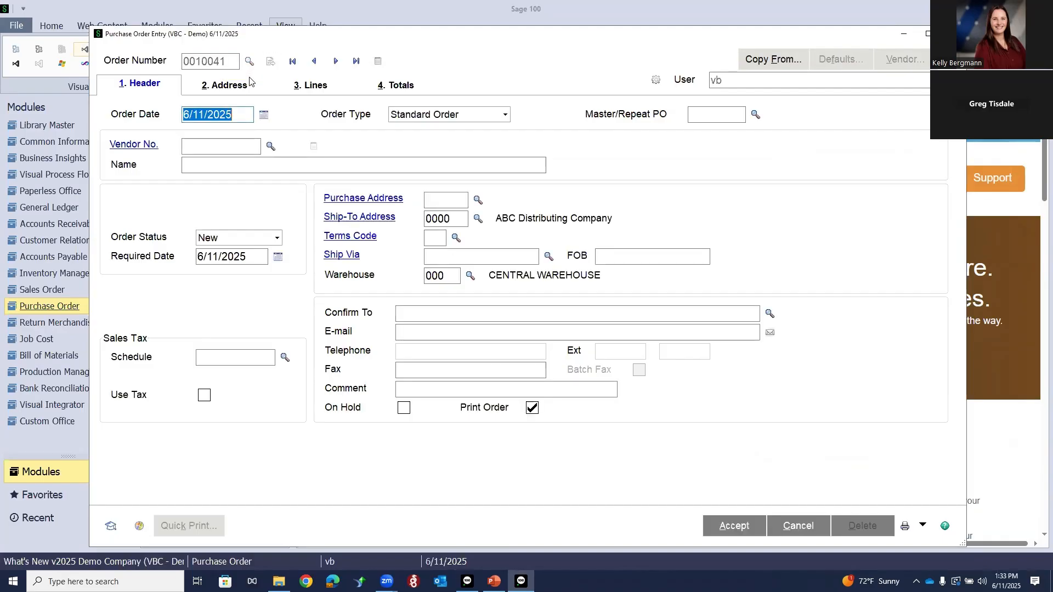
left_click(504, 114)
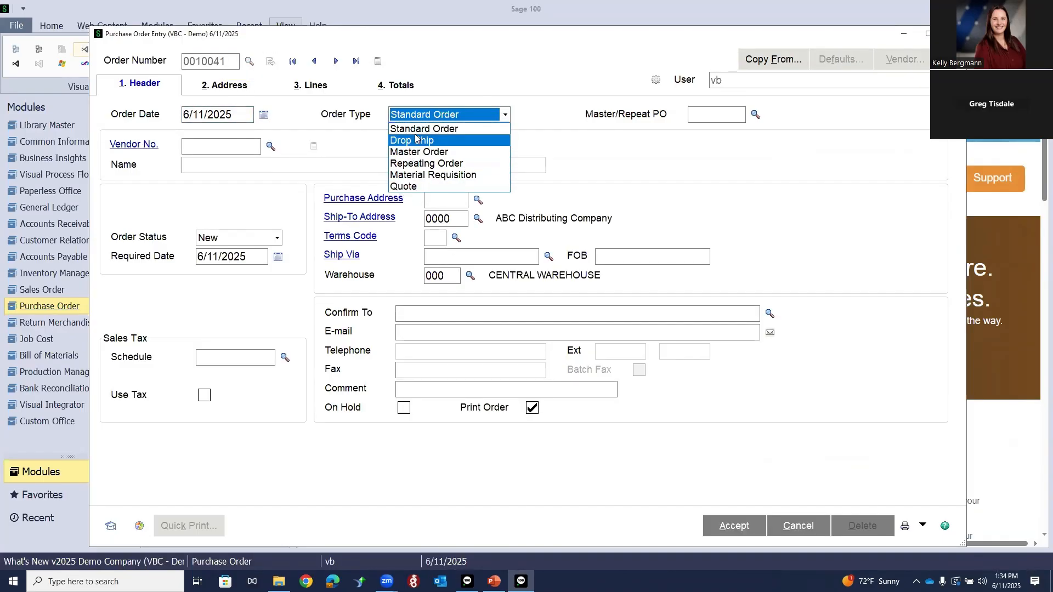
left_click(418, 187)
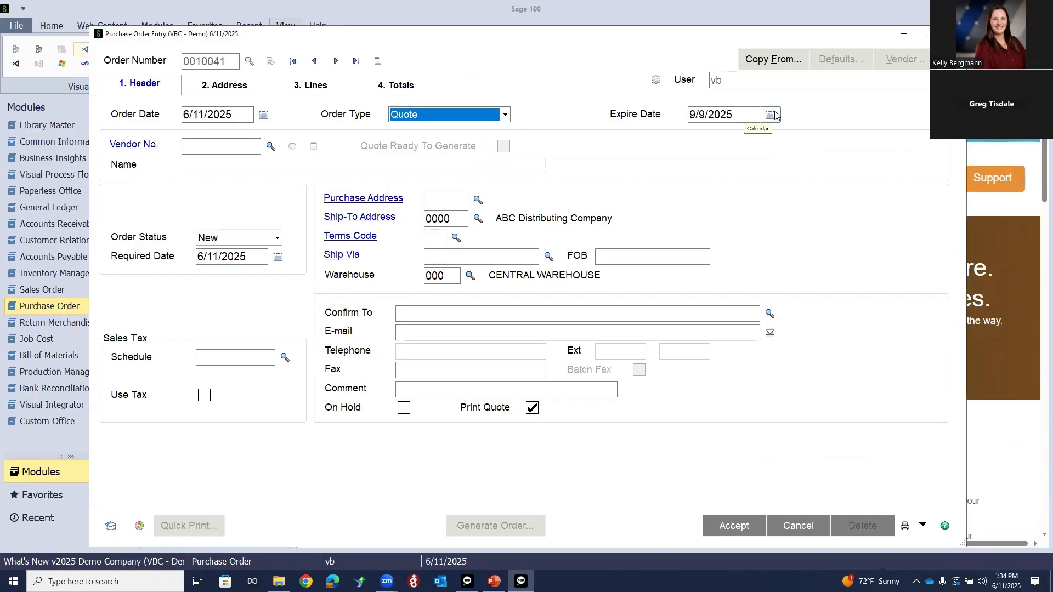
Review the quote settings, including Default Days Until Quote Expires, in the Purchase Order entry options, and close the options.
left_click(37, 312)
scroll(175, 383, "down", 5)
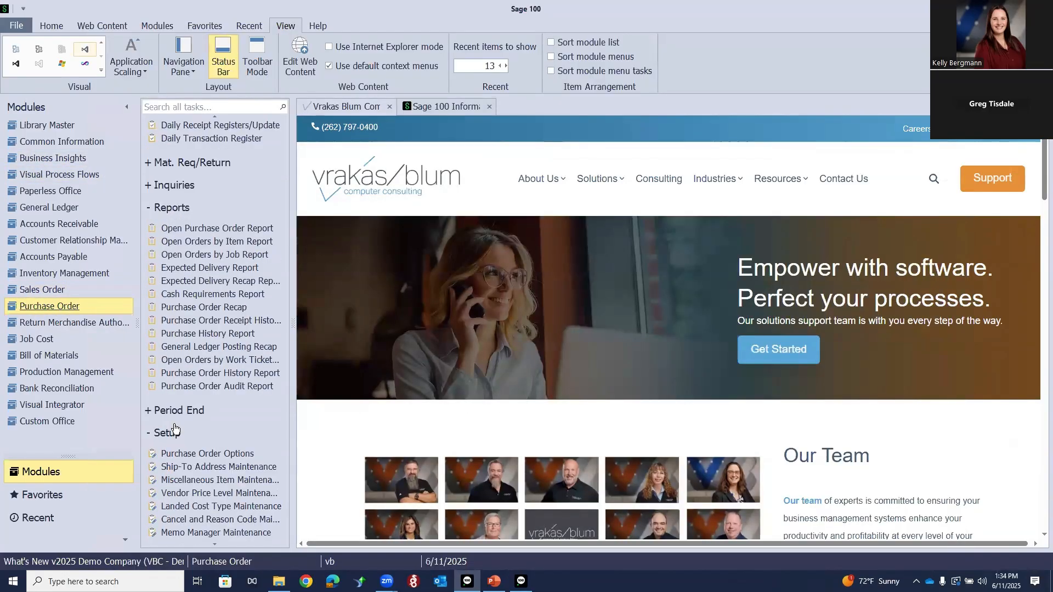
left_click(185, 404)
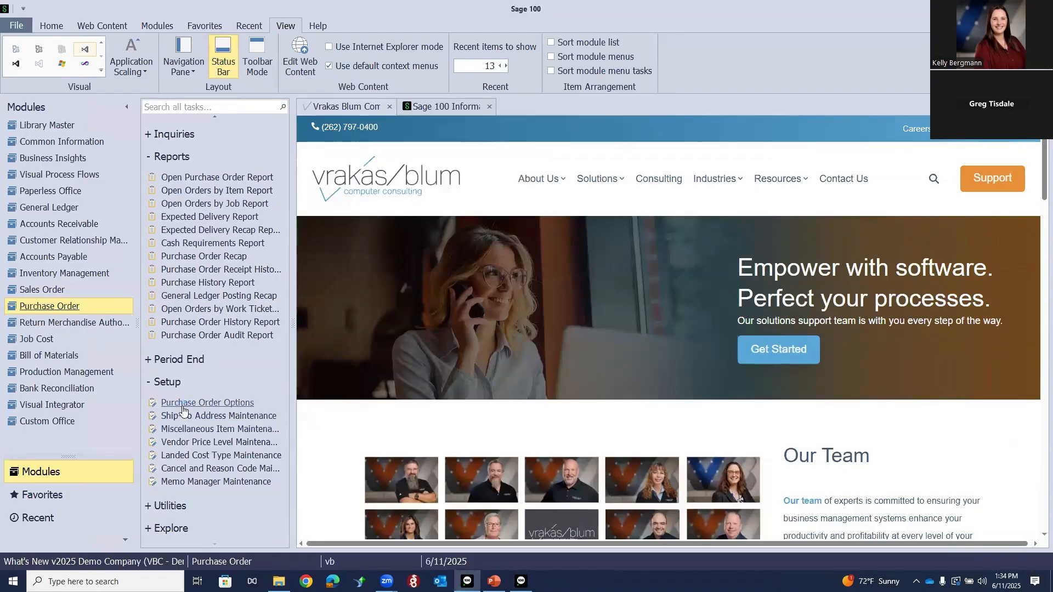
left_click(523, 228)
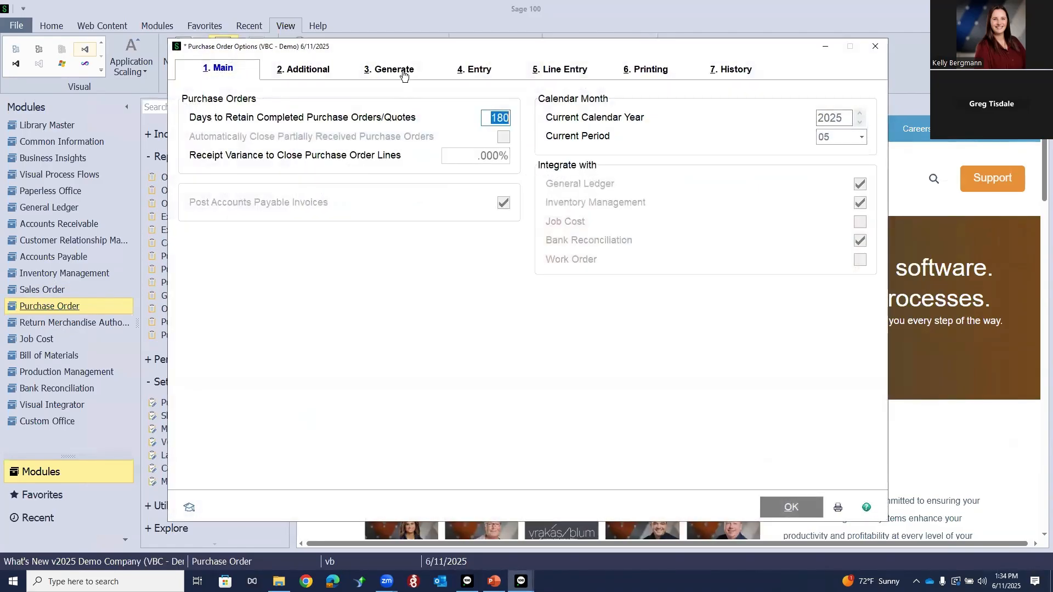
left_click(479, 70)
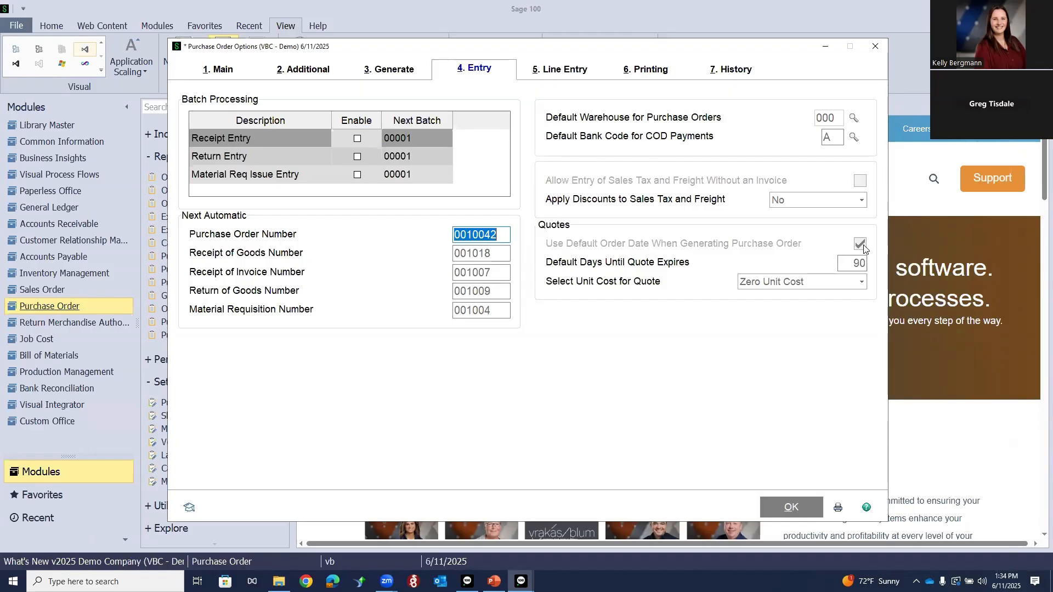
mouse_move(520, 581)
left_click(856, 264)
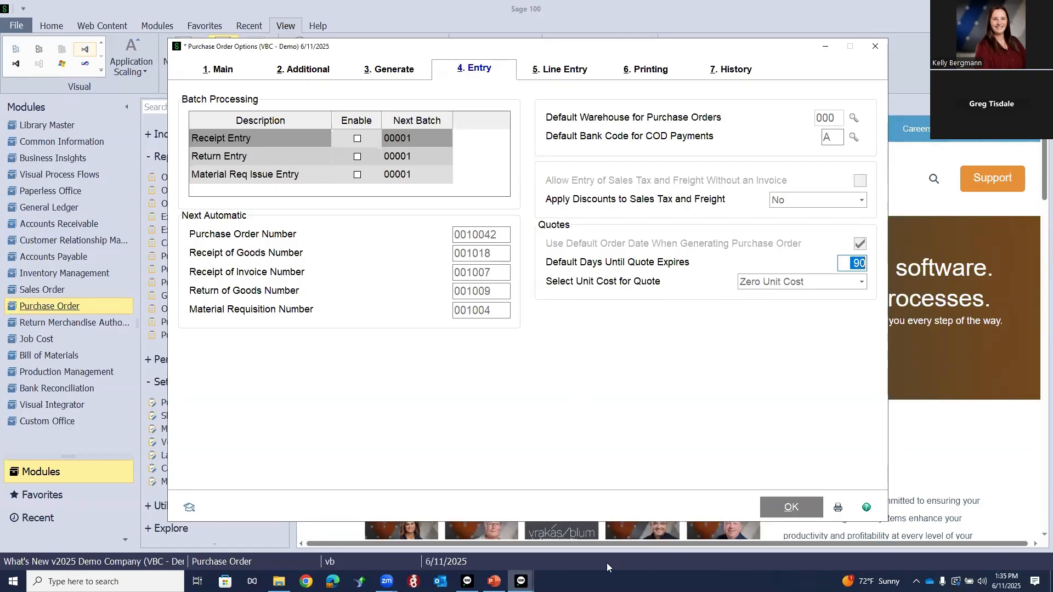
left_click(790, 507)
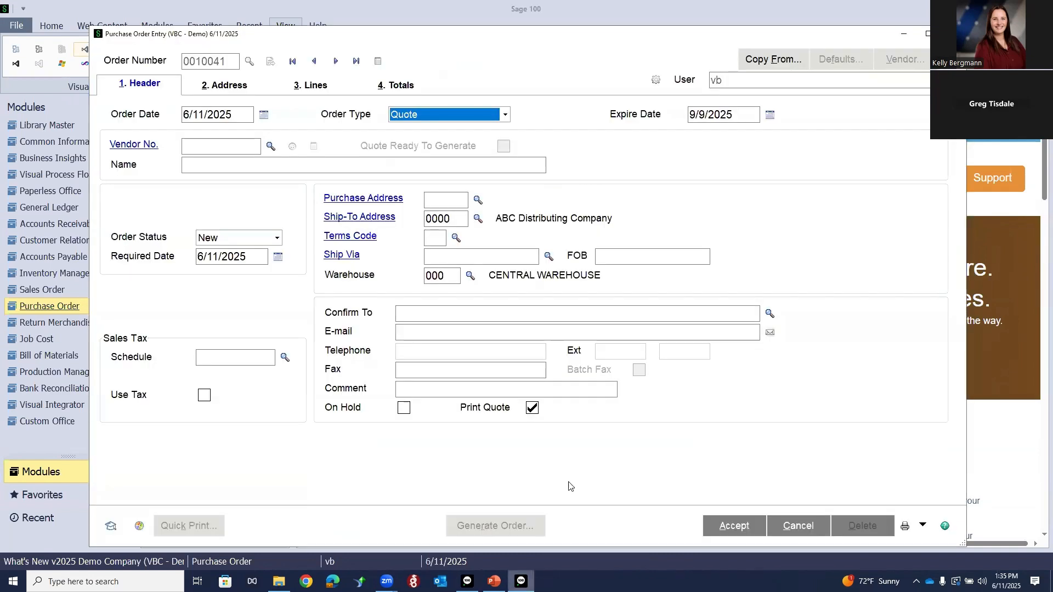
Cancel the new quote entry and close Purchase Order Entry.
left_click(798, 525)
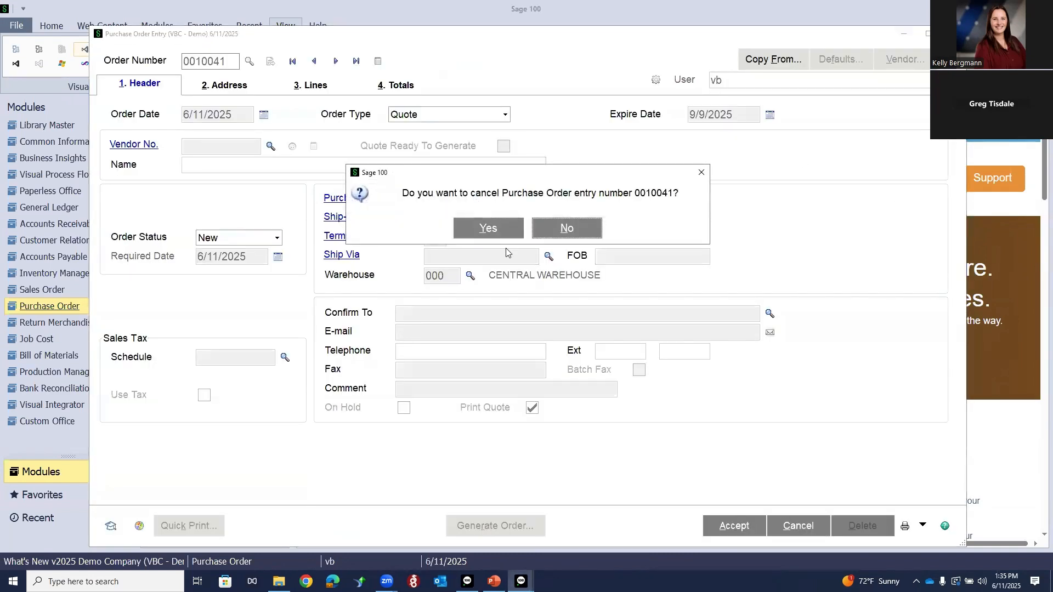
left_click(494, 230)
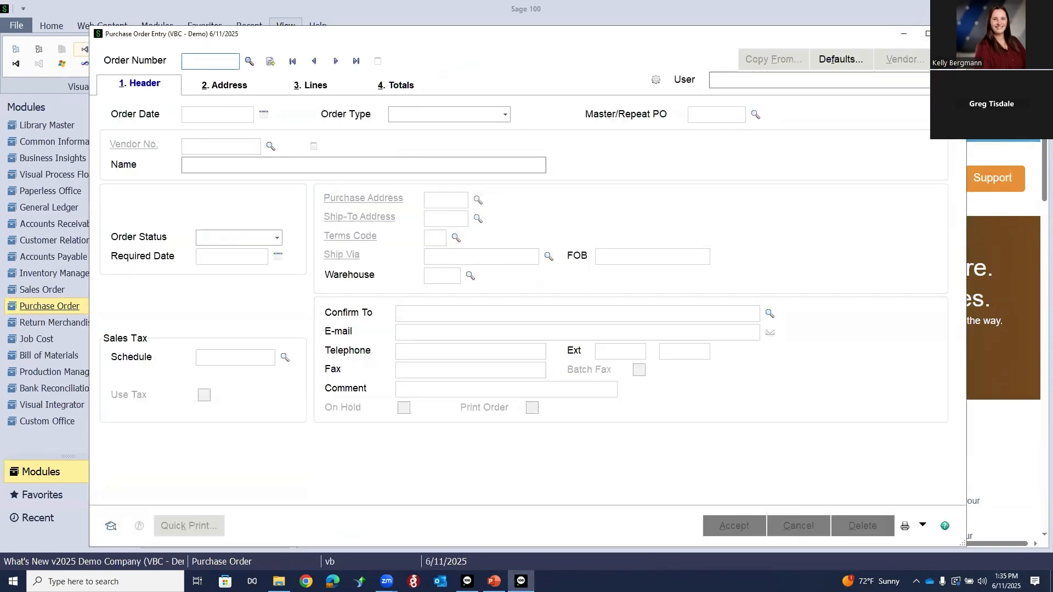
left_click(952, 34)
Review the quote unit cost choices in the Purchase Order entry options, select Zero Unit Cost, and accept the options.
left_click(183, 400)
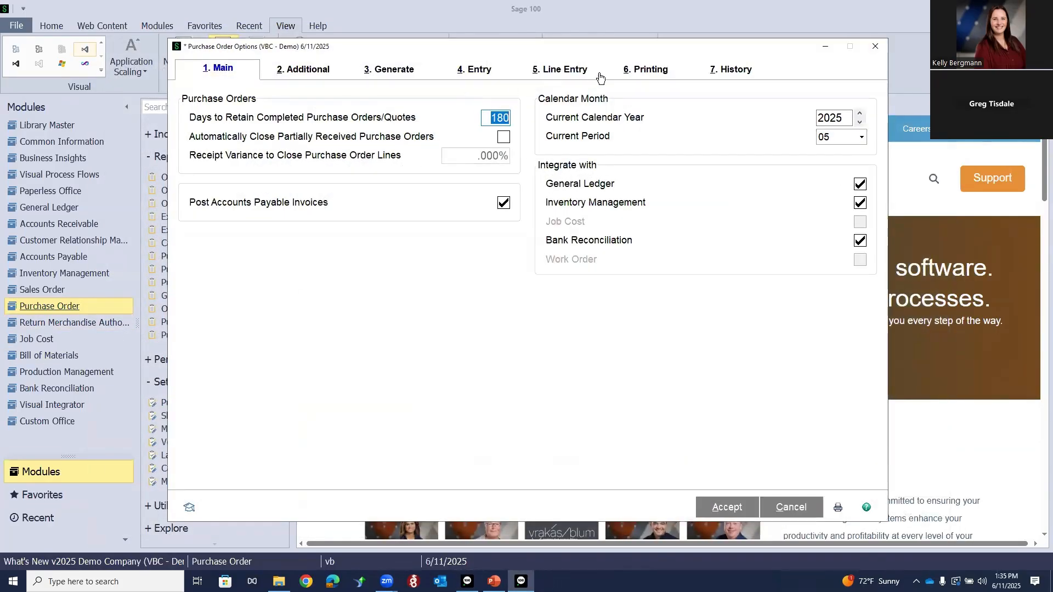
left_click(473, 70)
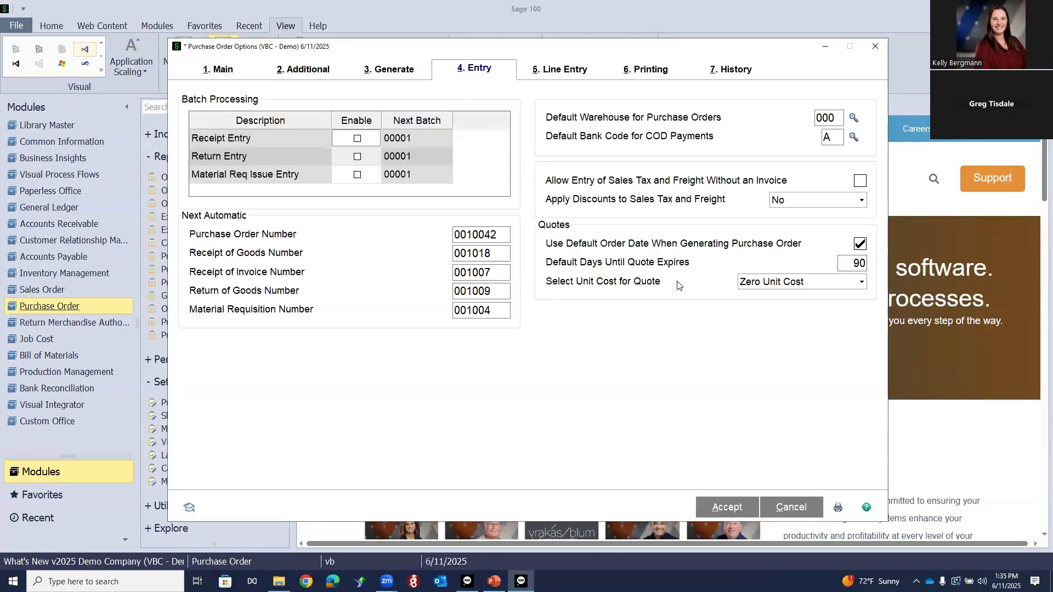
left_click(862, 284)
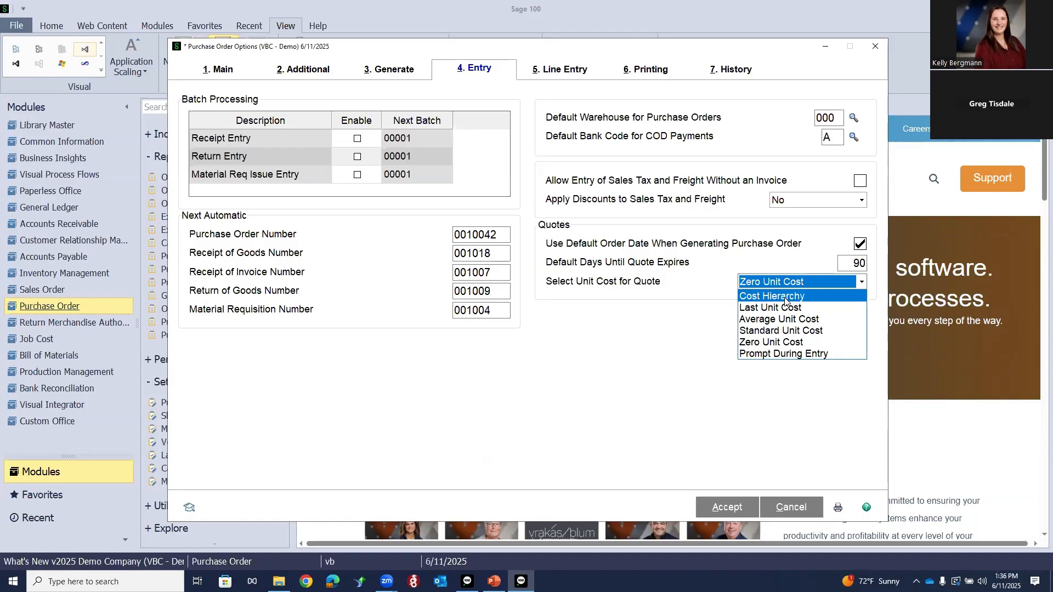
left_click(806, 261)
left_click(862, 282)
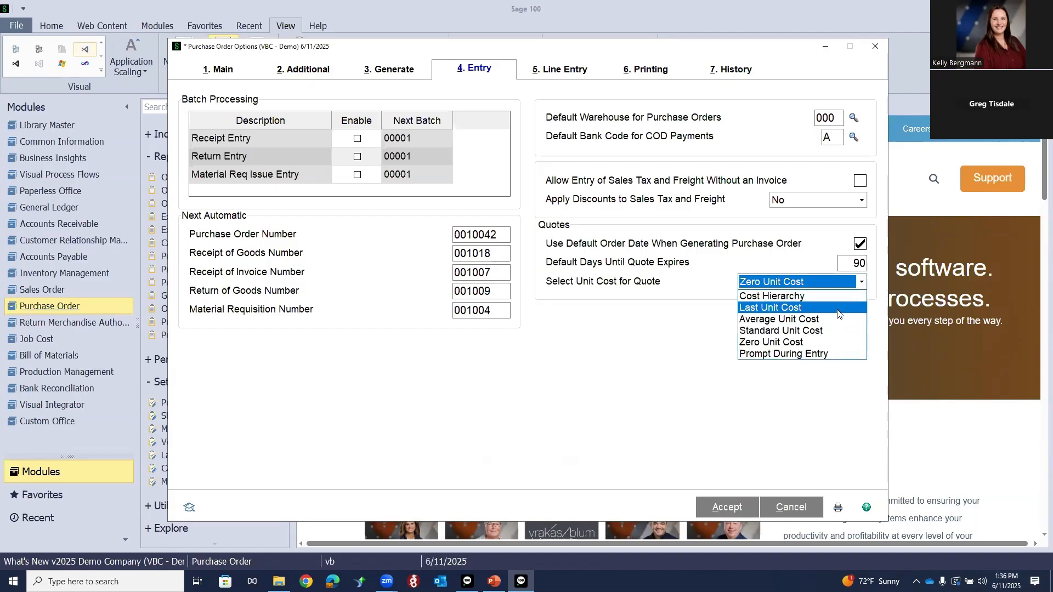
left_click(798, 343)
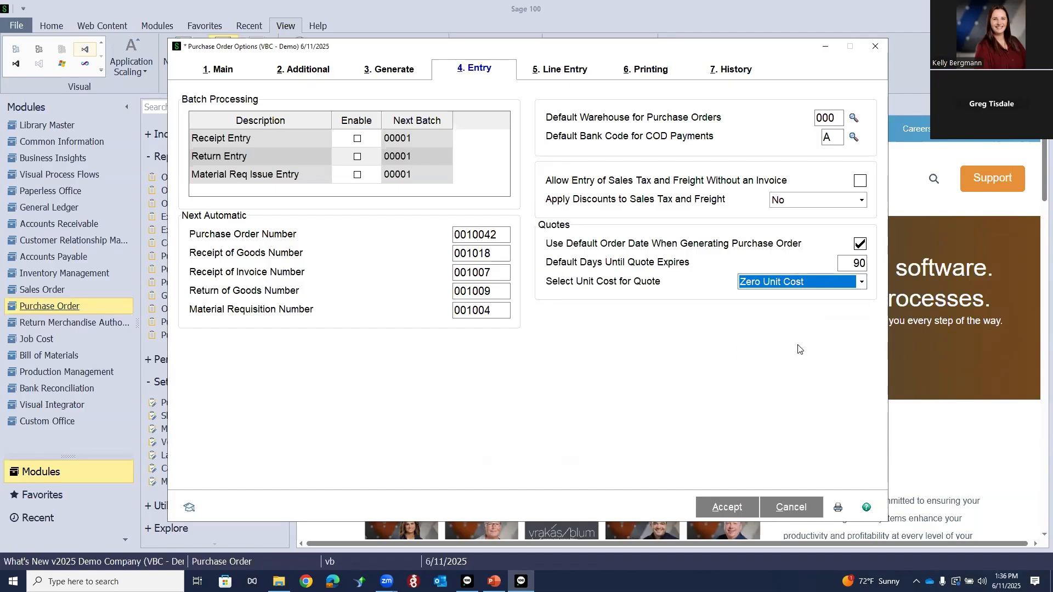
left_click(725, 509)
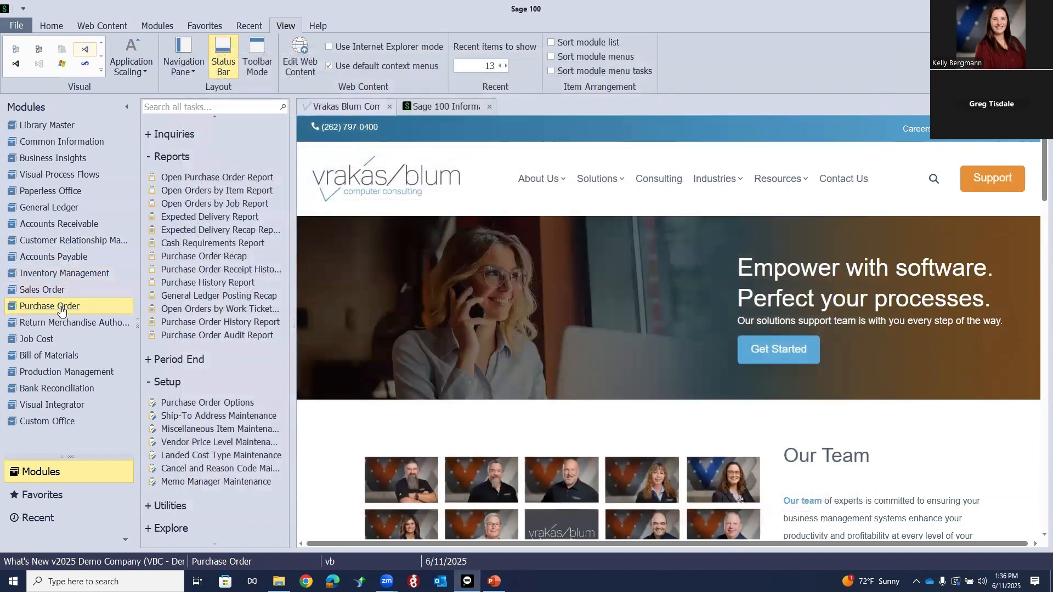
Start a new purchase order entry with the next automatic number, order type Quote and vendor 01-AIRWAY.
scroll(184, 192, "up", 3)
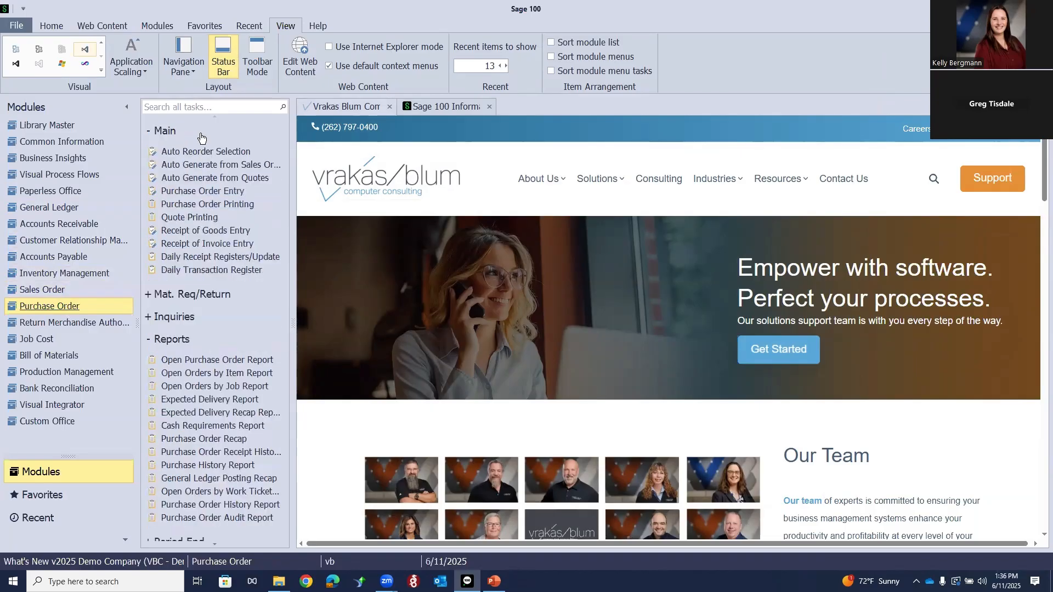
left_click(182, 190)
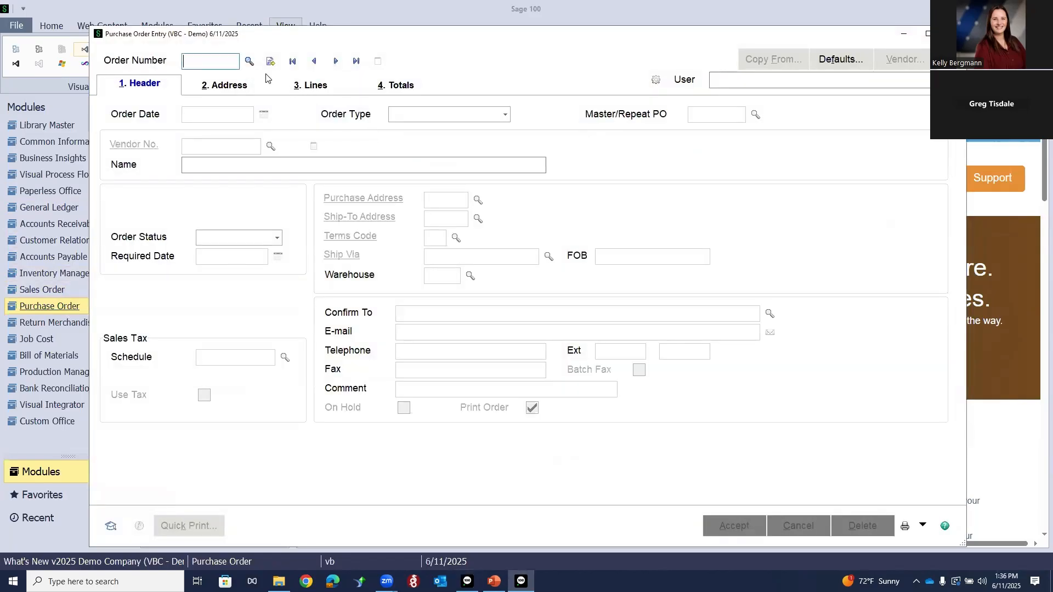
left_click(270, 61)
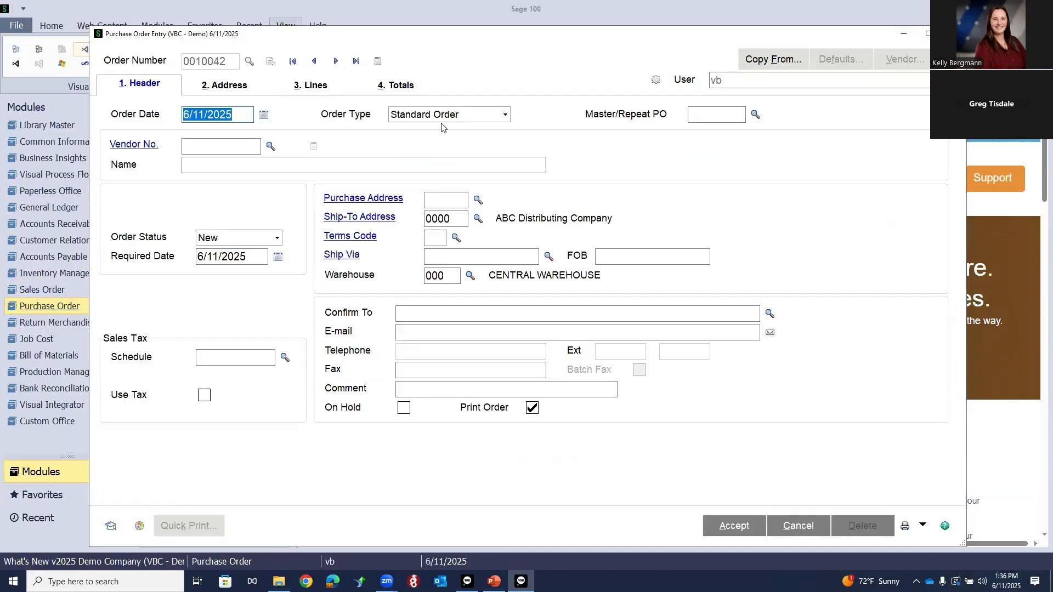
left_click(505, 115)
left_click(440, 188)
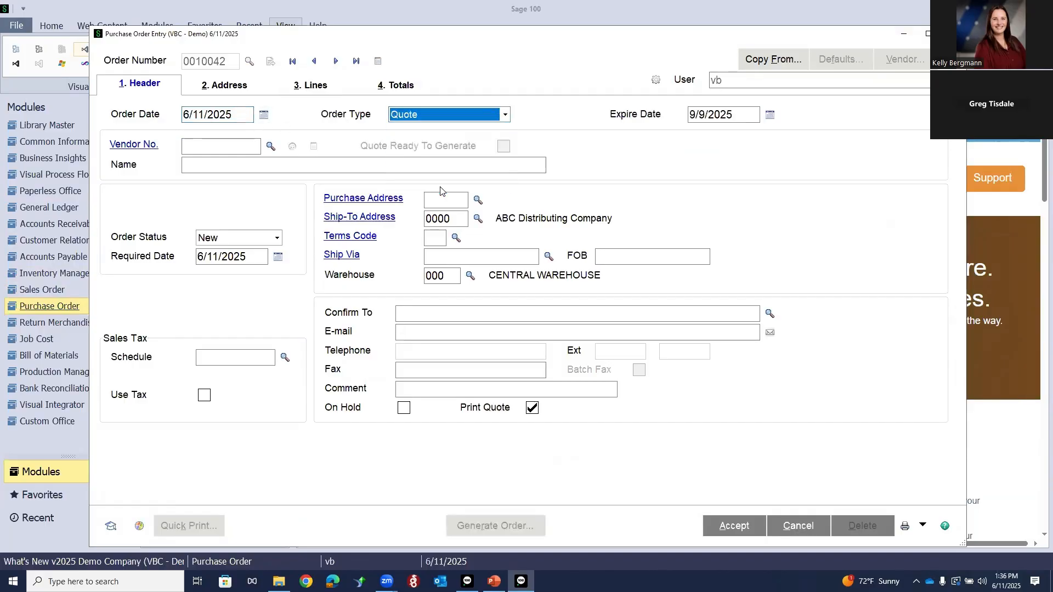
left_click(271, 147)
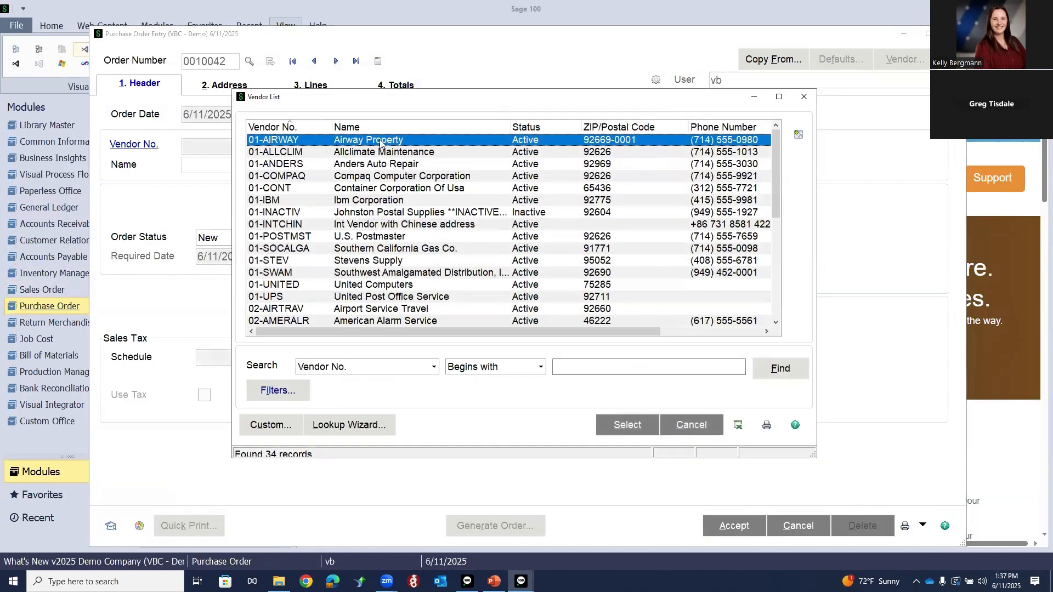
double_click(380, 141)
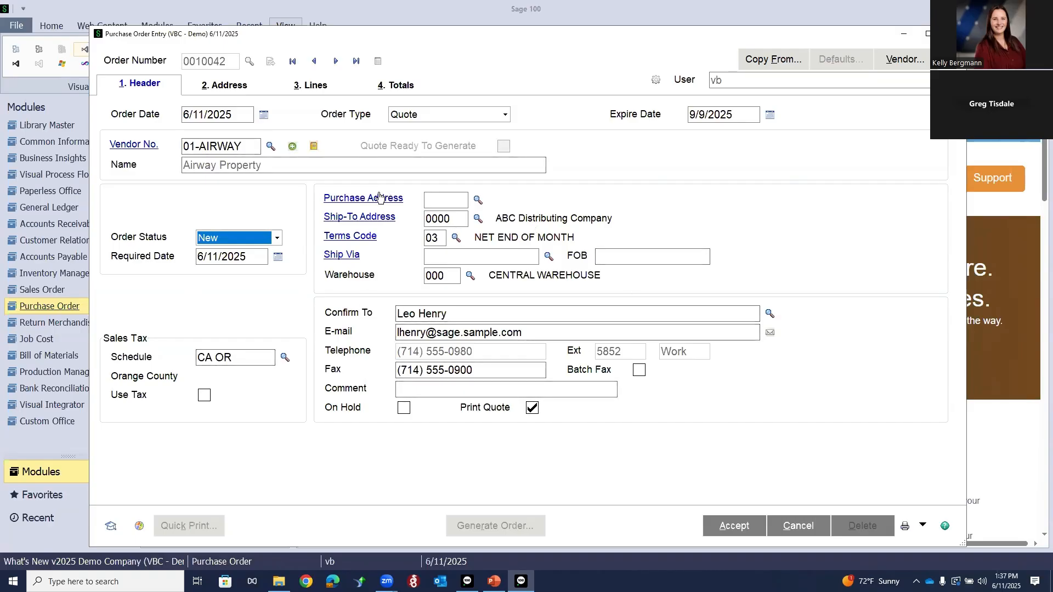
Add vendors 01-ALLCLIM and 01-ANDERS to the quote's vendor request list and confirm the list.
left_click(292, 147)
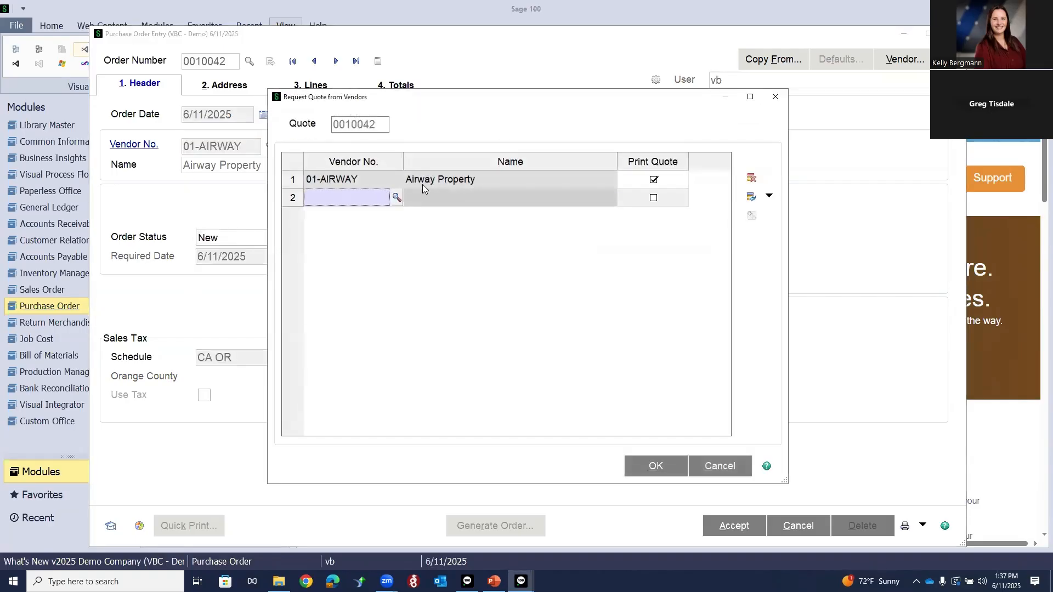
left_click(397, 197)
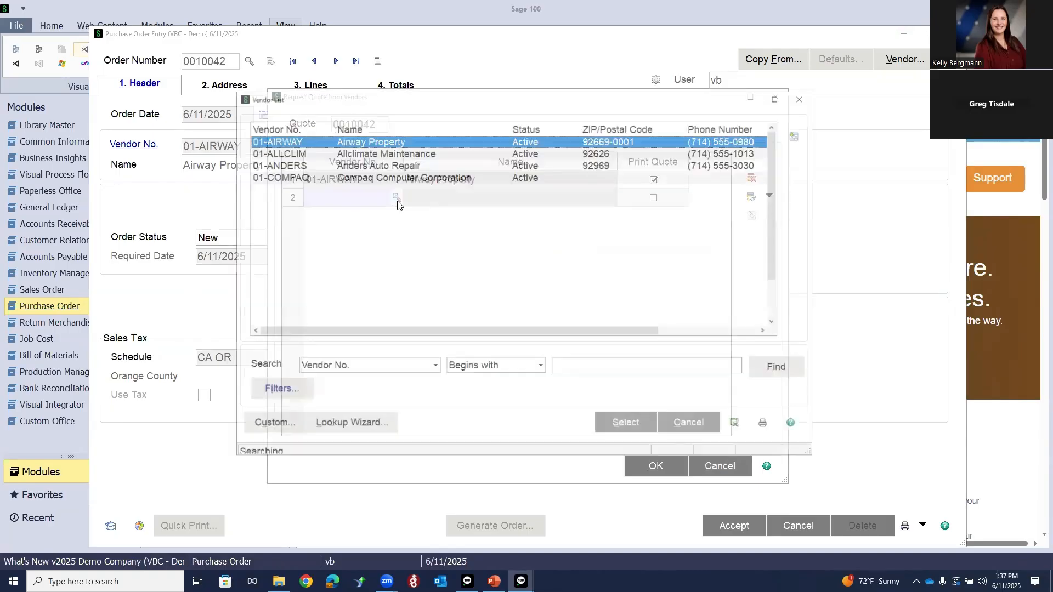
left_click(385, 152)
double_click(386, 151)
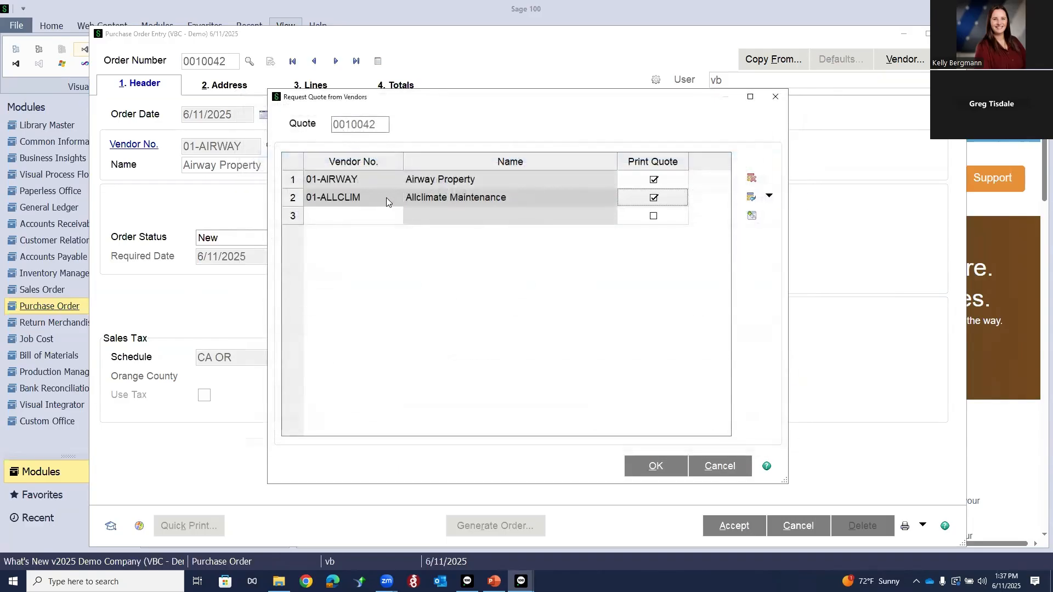
left_click(395, 216)
left_click(396, 215)
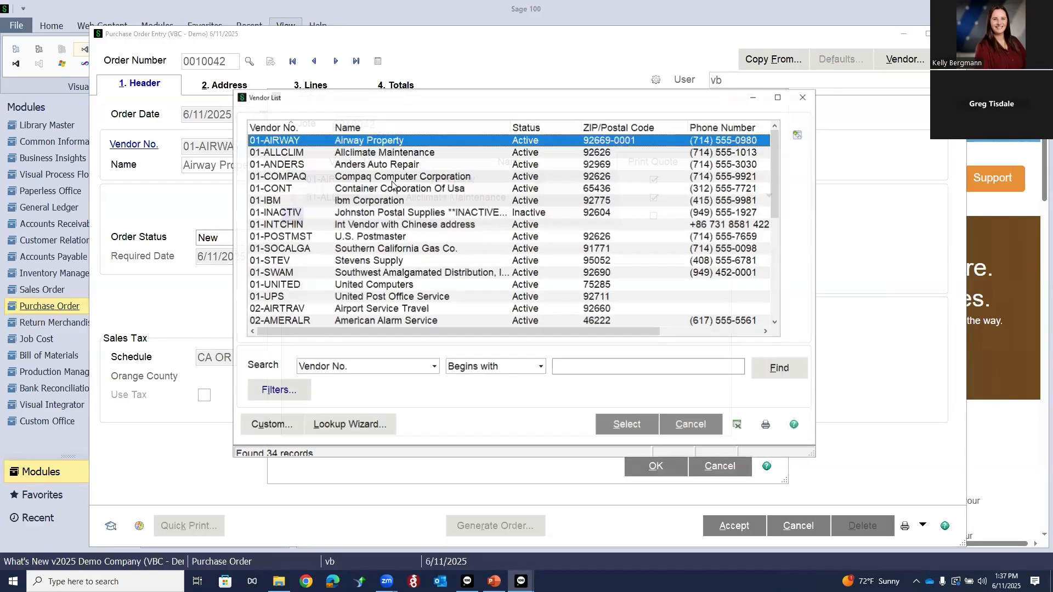
left_click(386, 165)
double_click(385, 165)
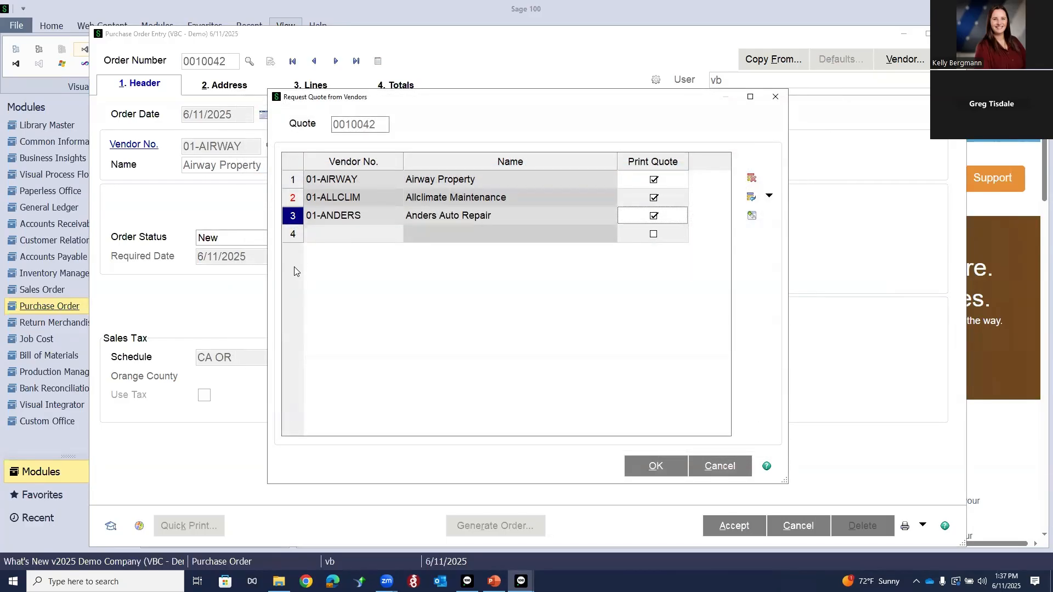
left_click(644, 466)
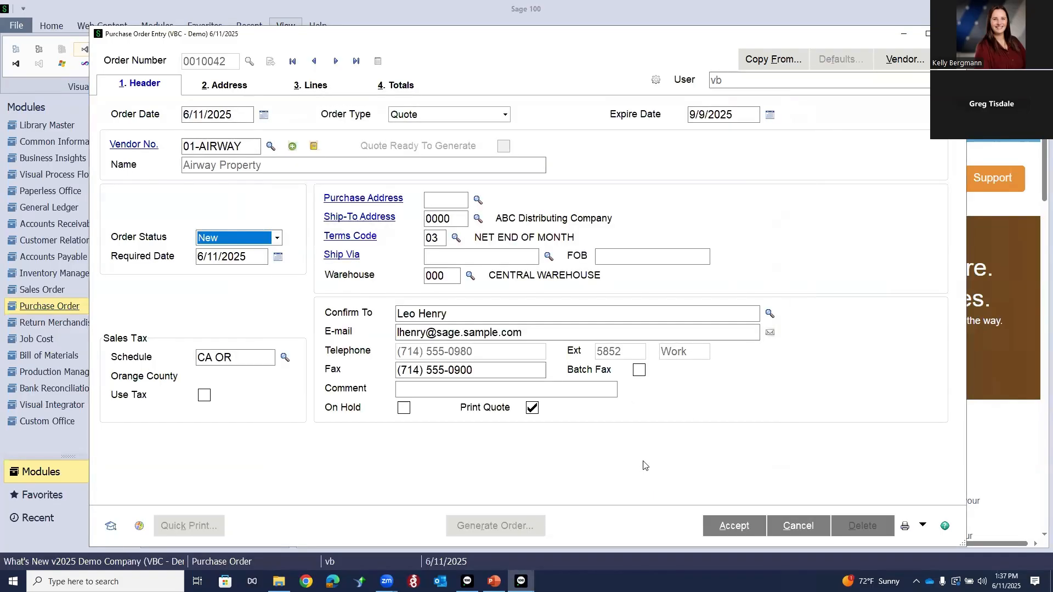
Add item 1001-HON-H252 with an ordered quantity of 2 to the quote lines and accept the quote.
left_click(310, 86)
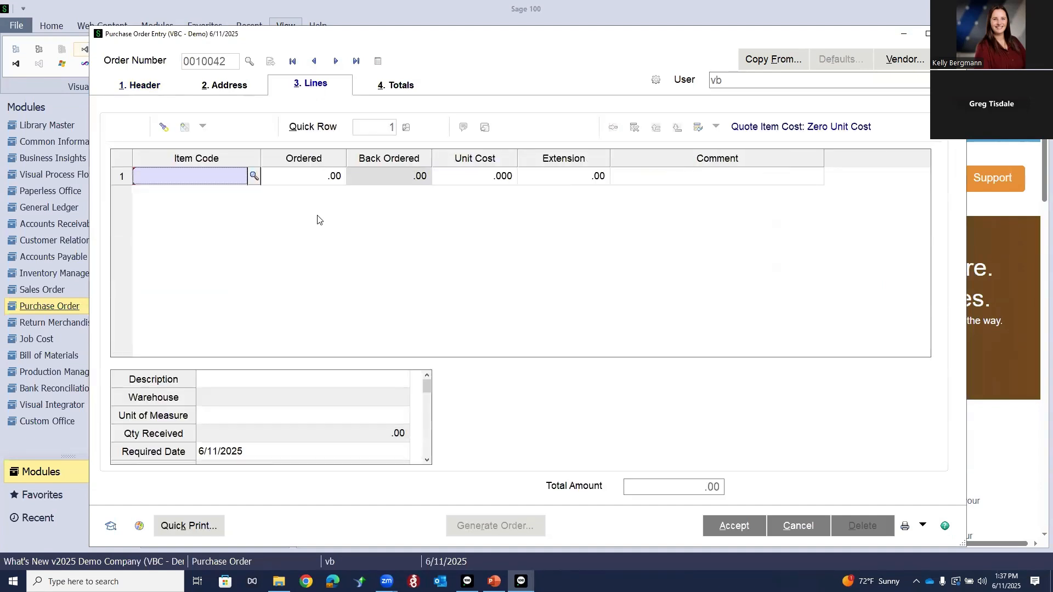
left_click(254, 176)
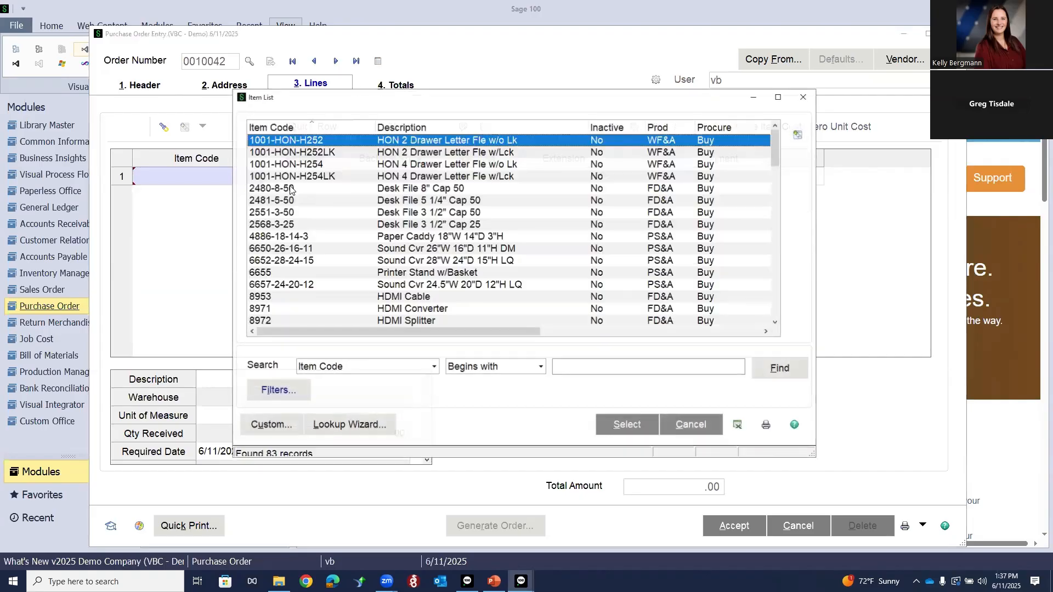
double_click(398, 140)
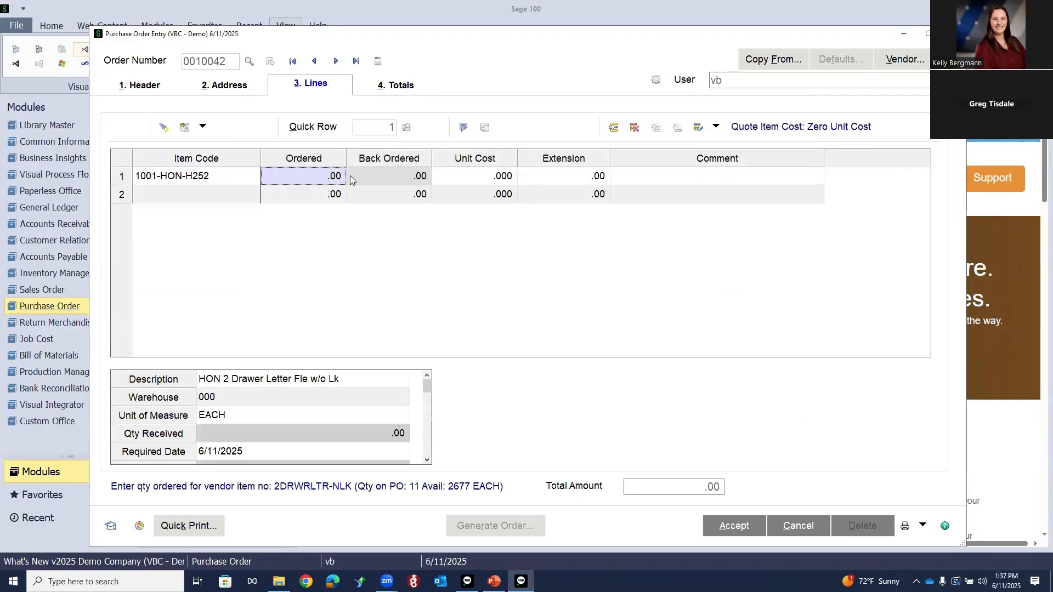
type("2")
key("Tab")
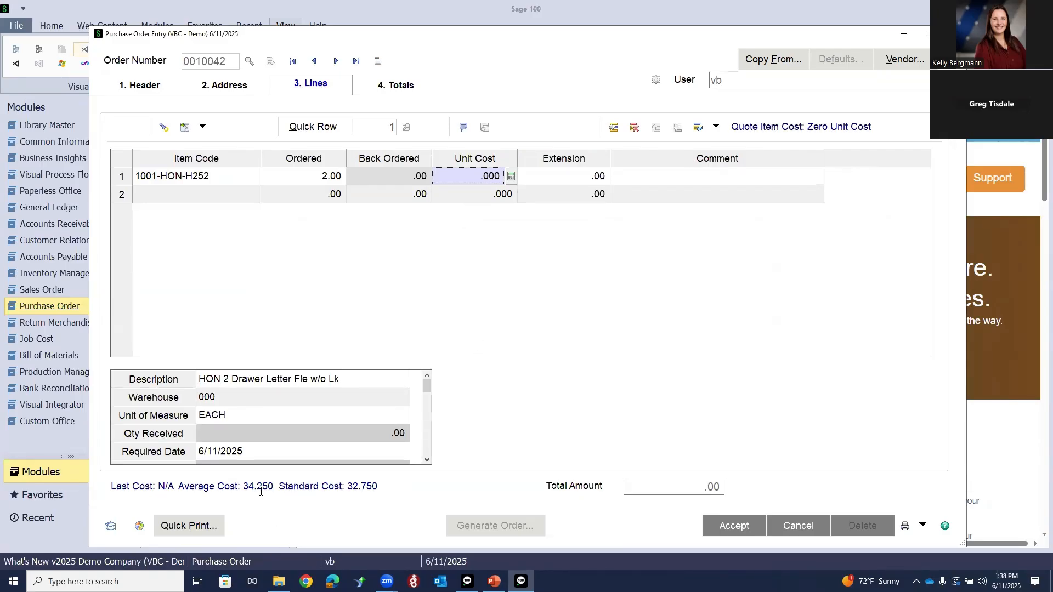
left_click_drag(379, 496, 106, 489)
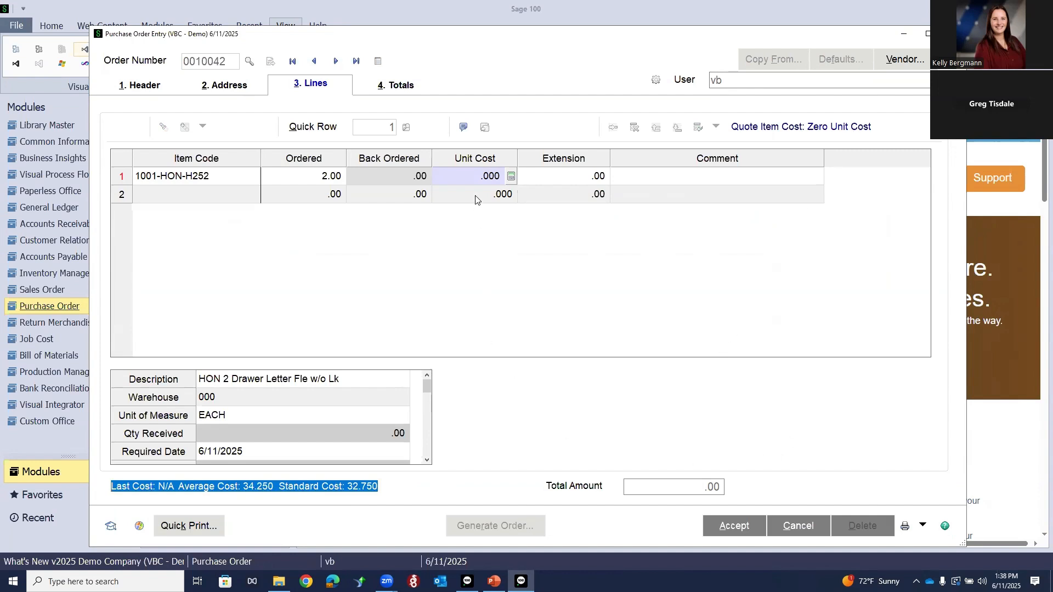
left_click(421, 85)
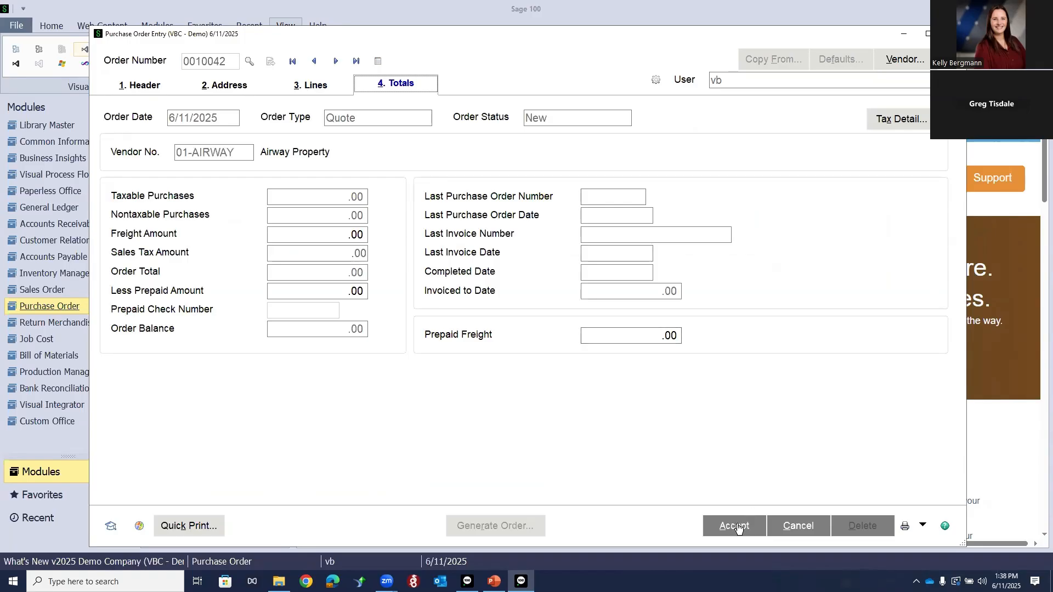
left_click(738, 527)
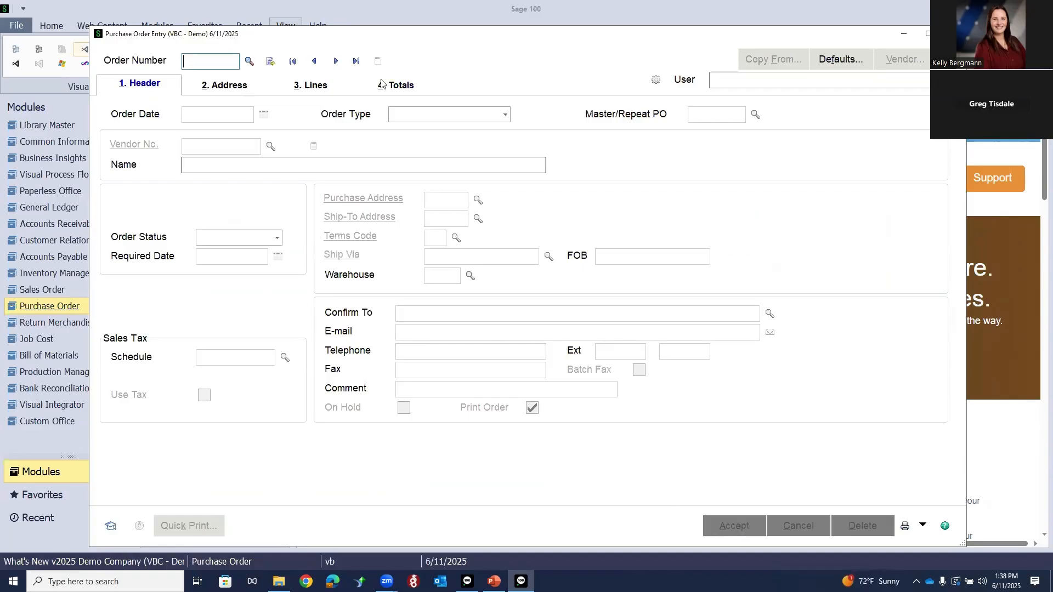
Reload the saved quote, preview its Request for Quote pages for the vendors through Quote Printing, and close the printing window.
left_click(357, 61)
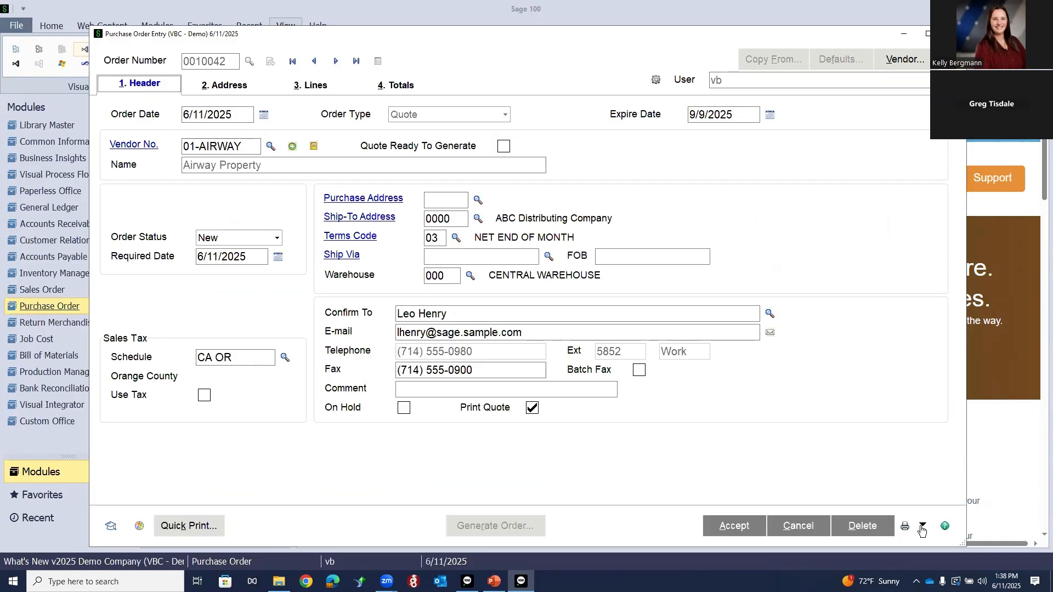
left_click(922, 527)
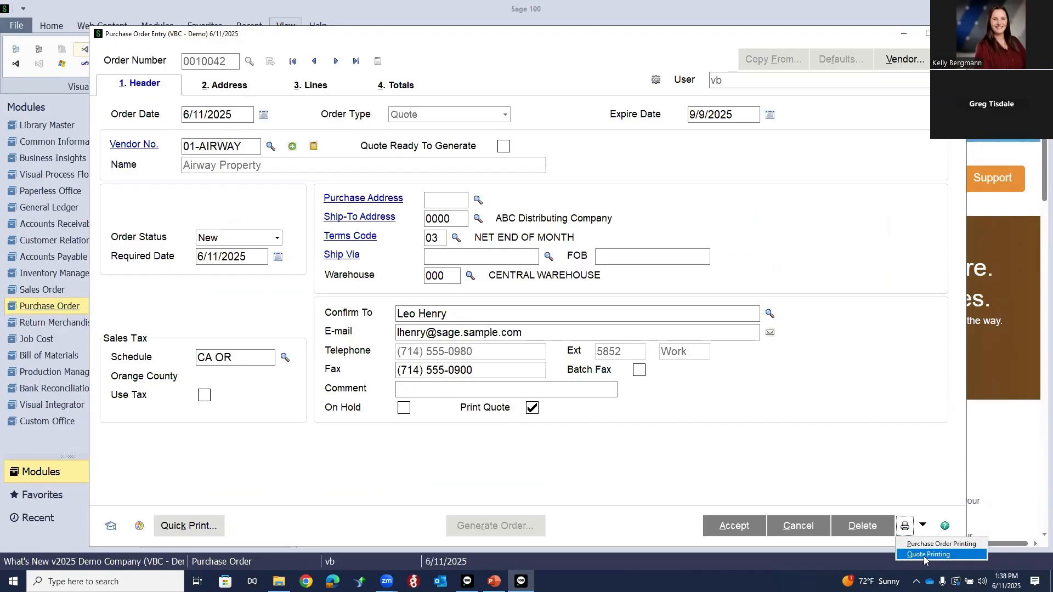
left_click(925, 555)
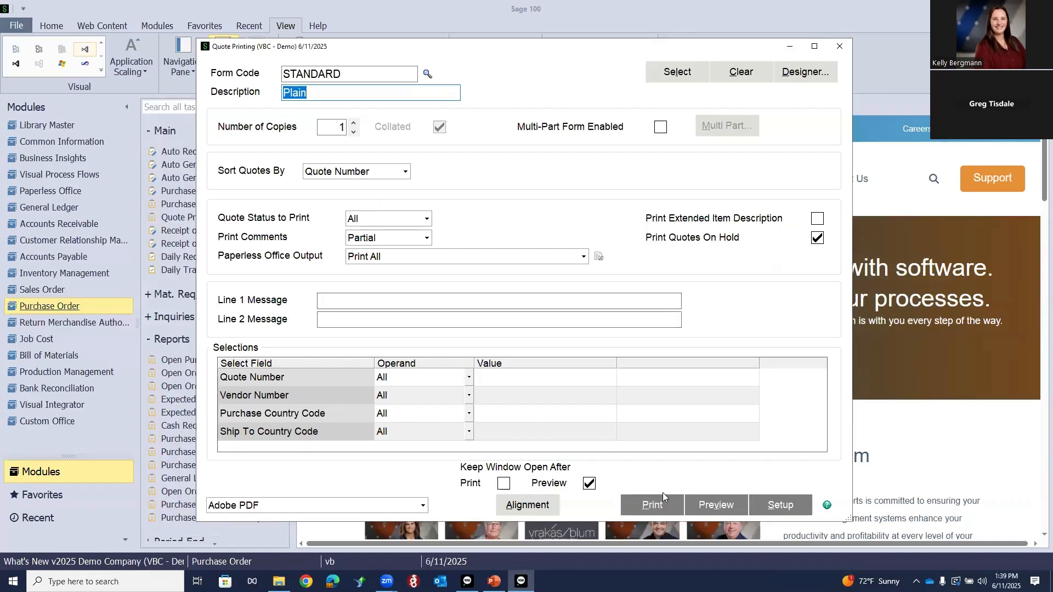
left_click(715, 507)
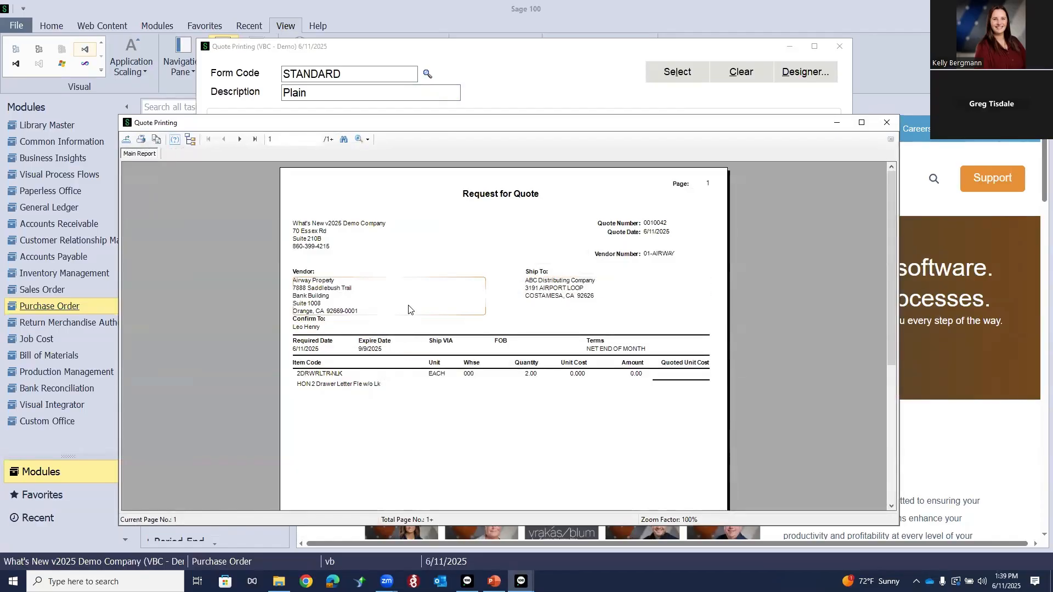
left_click(240, 140)
left_click(239, 141)
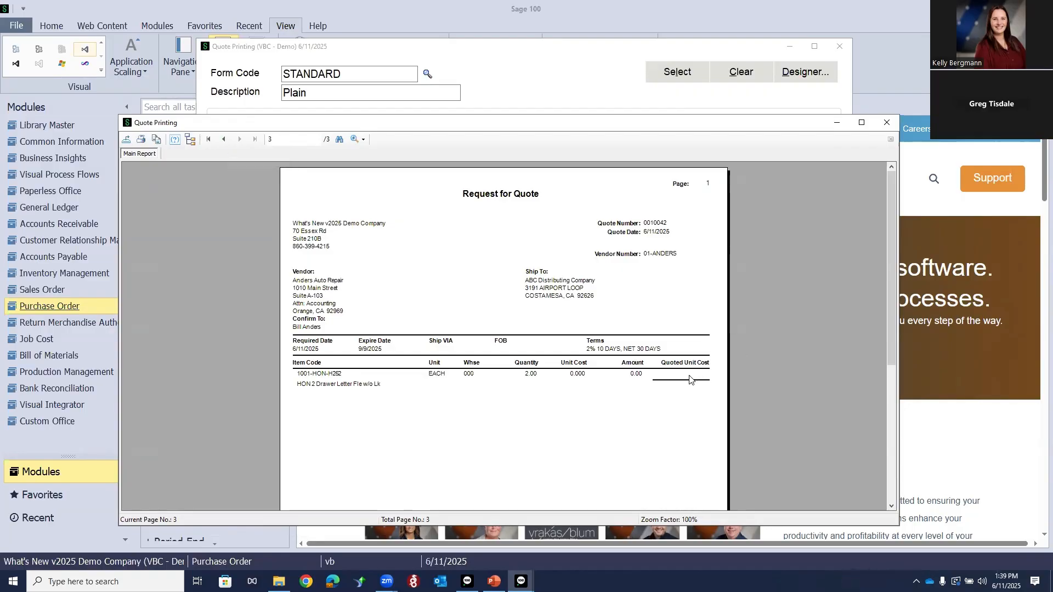
left_click(208, 140)
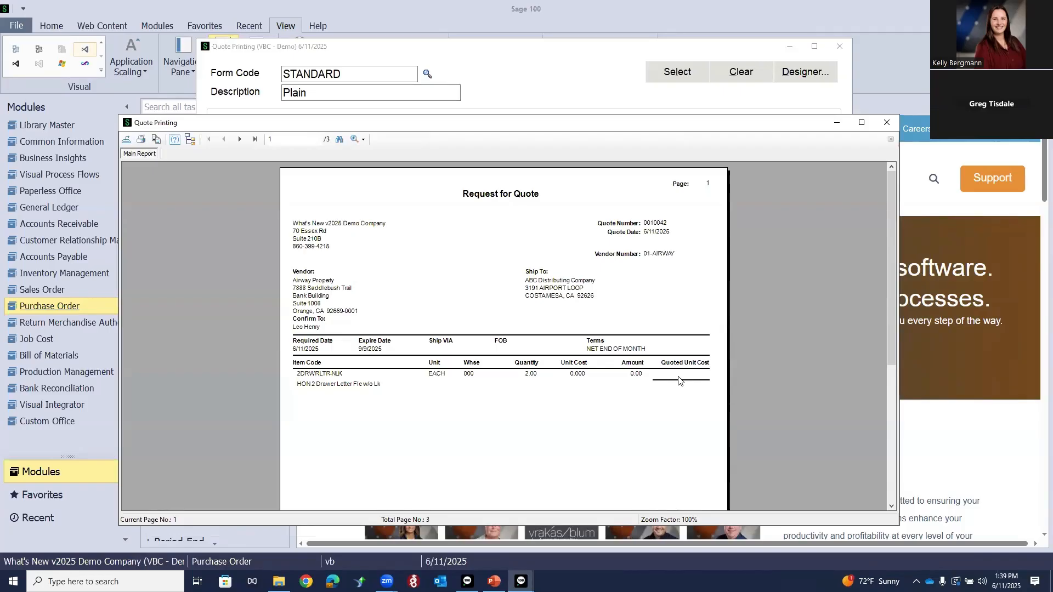
left_click(885, 125)
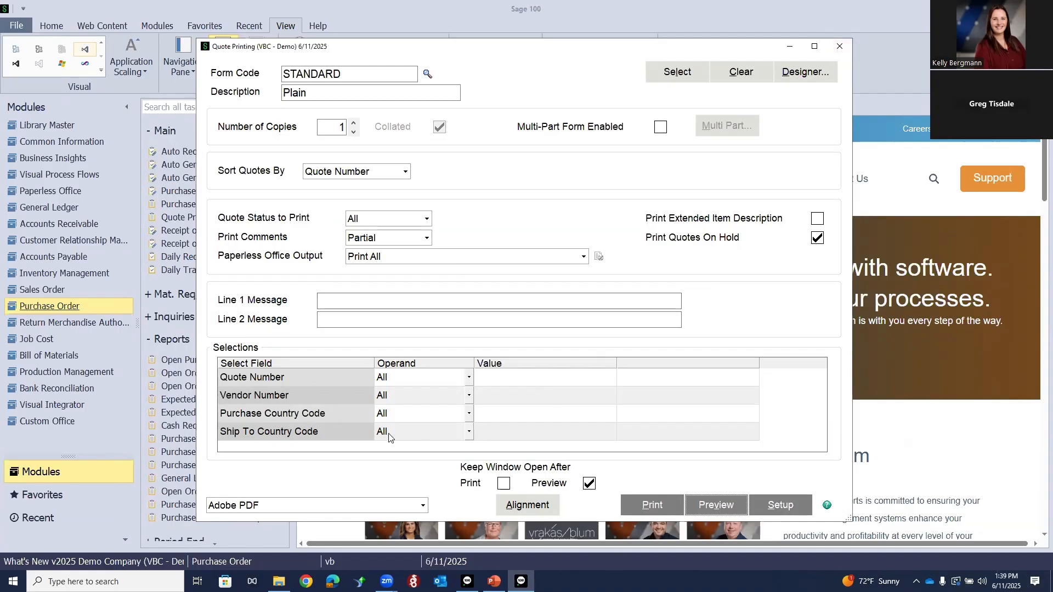
left_click(840, 46)
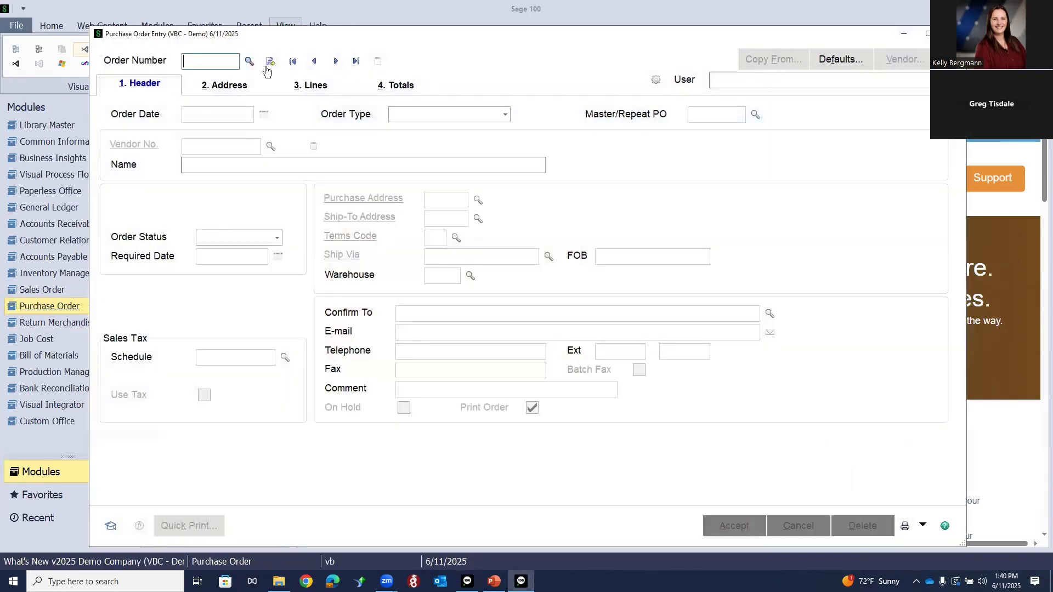
Open the most recent purchase order quote and preview its Request for Quote form, paging through every vendor's copy and back.
left_click(356, 61)
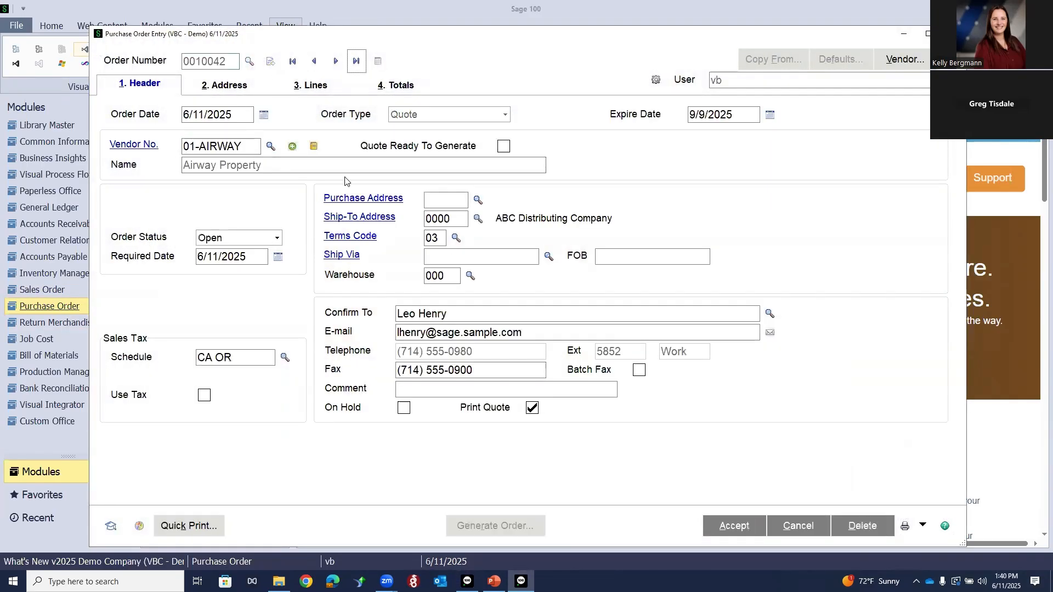
left_click(177, 527)
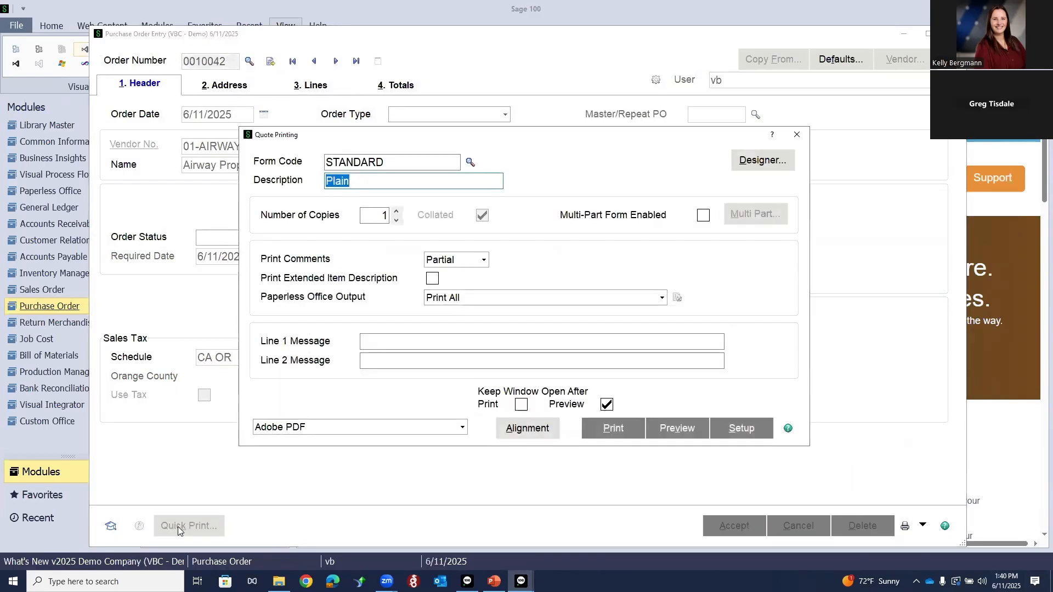
left_click(674, 431)
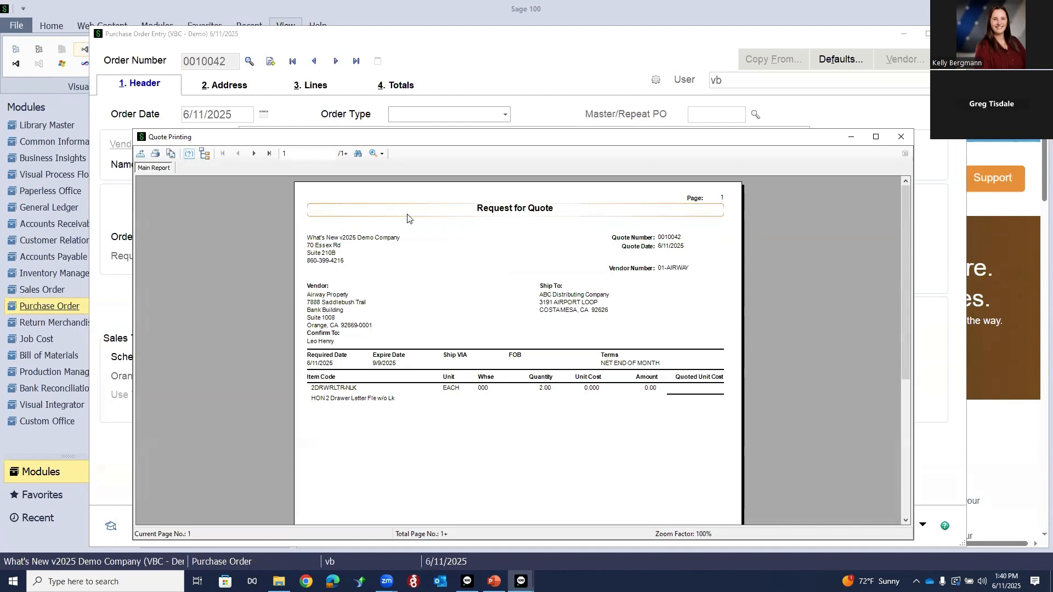
left_click(255, 154)
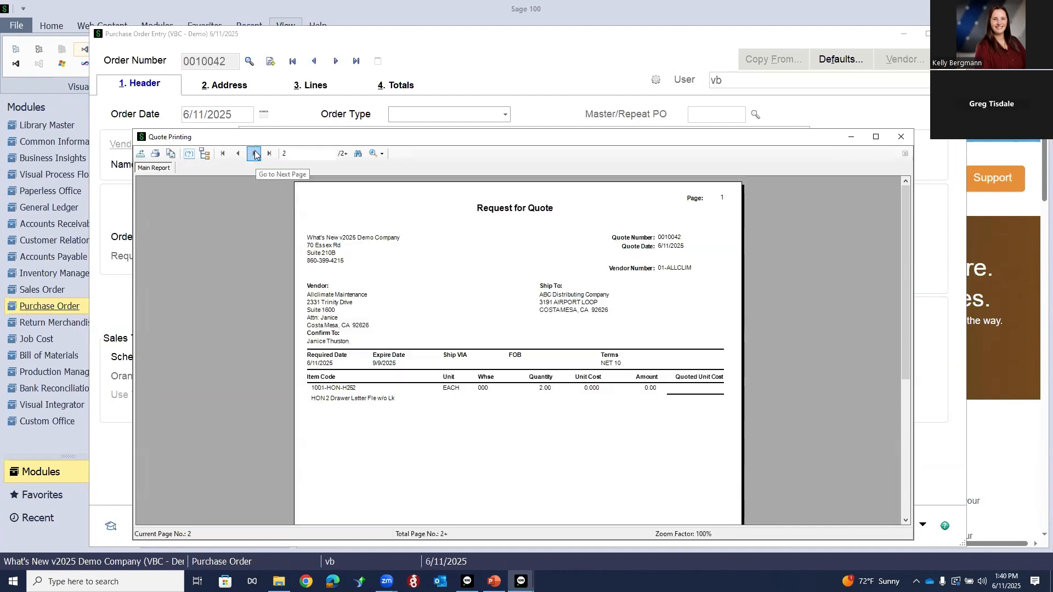
left_click(255, 153)
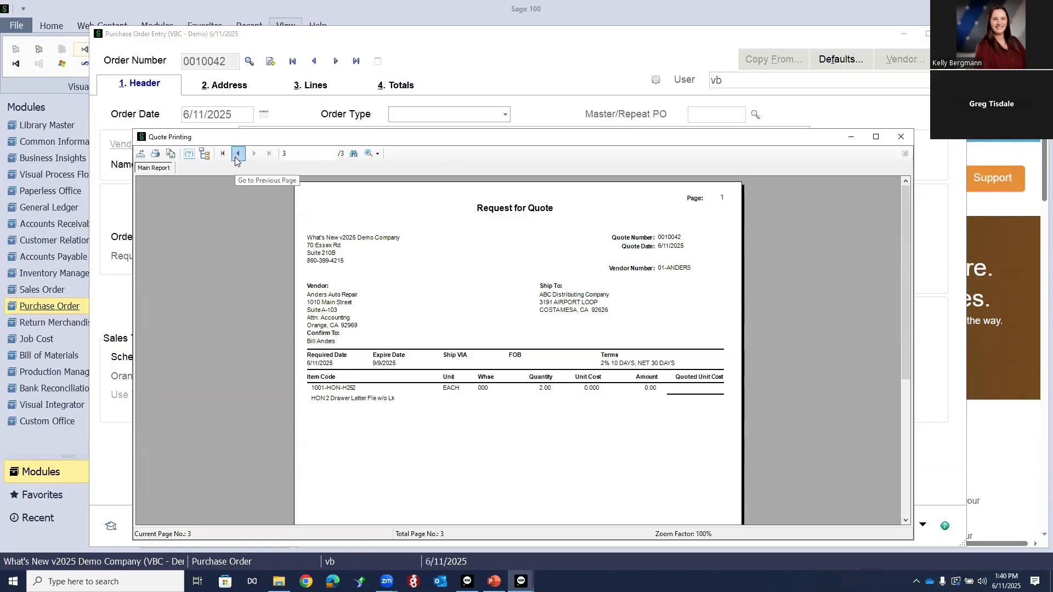
left_click(237, 155)
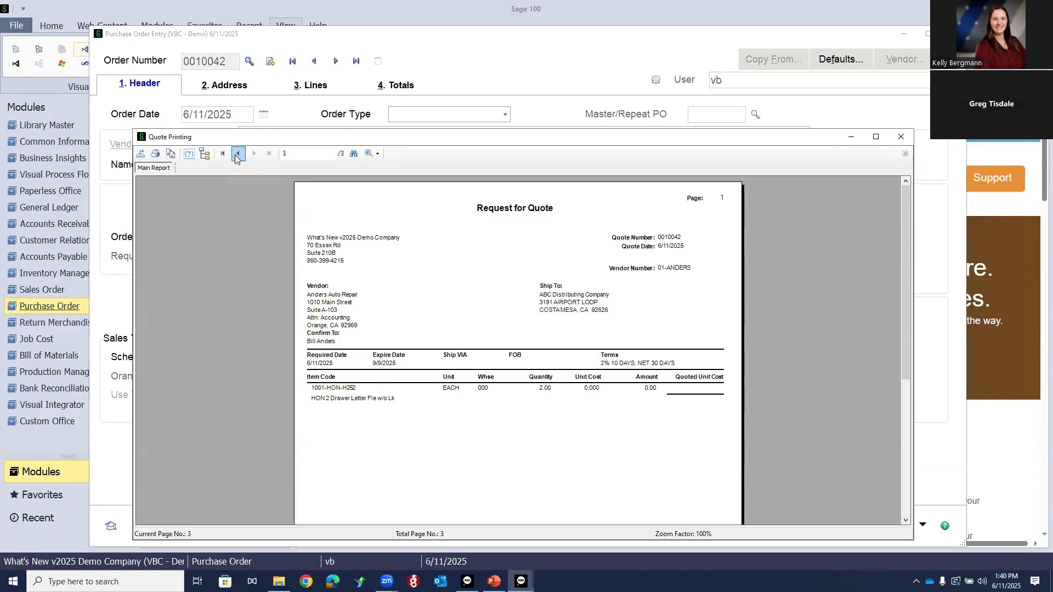
left_click(237, 155)
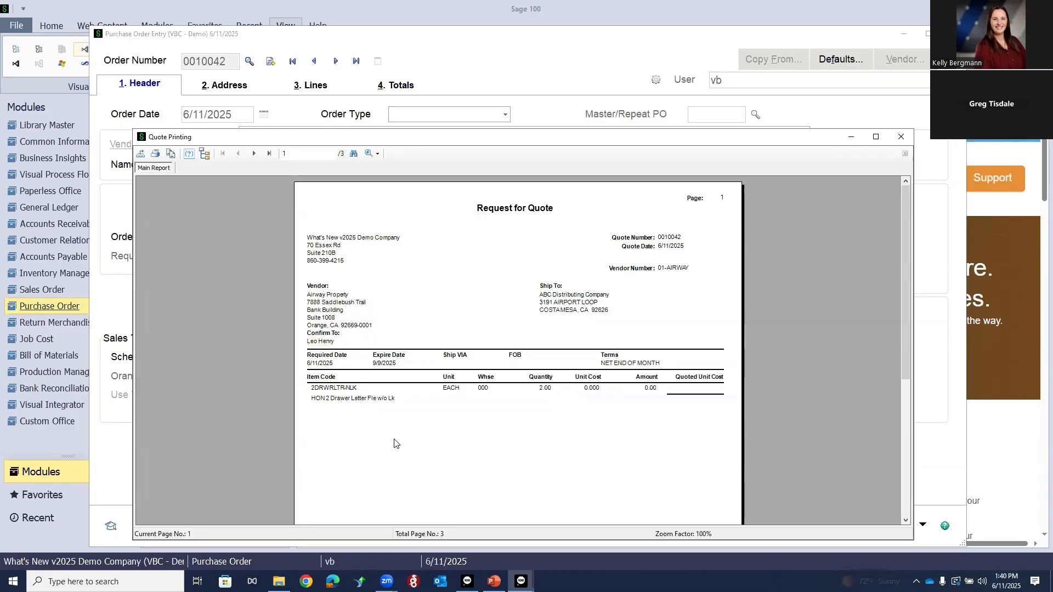
Compare the item codes on the 01-AIRWAY and 01-ALLCLIM quote pages, and close the preview and Quote Printing.
left_click(251, 154)
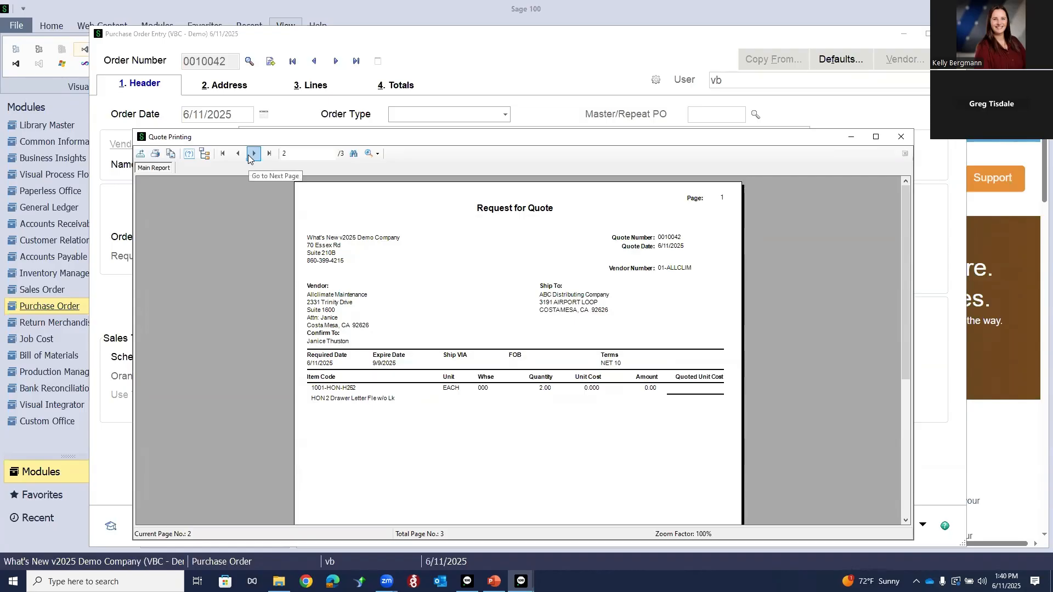
left_click(243, 157)
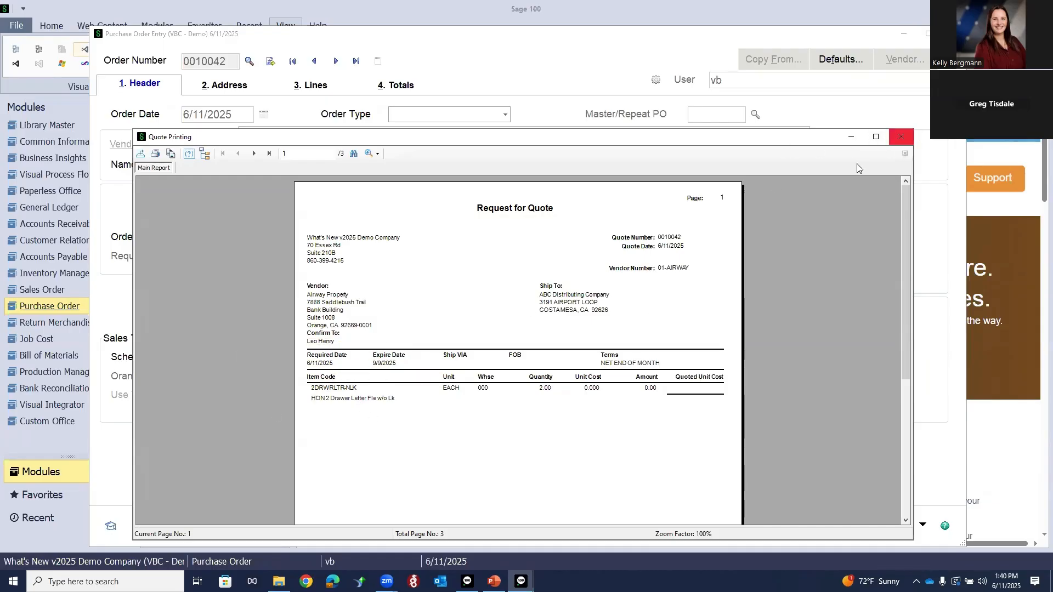
left_click(312, 404)
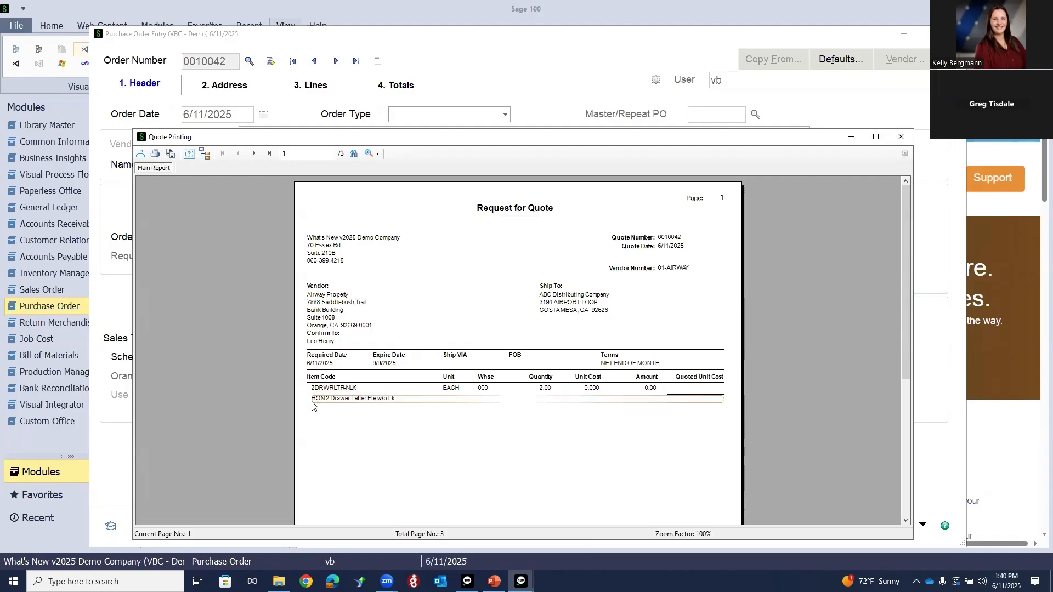
left_click(315, 391)
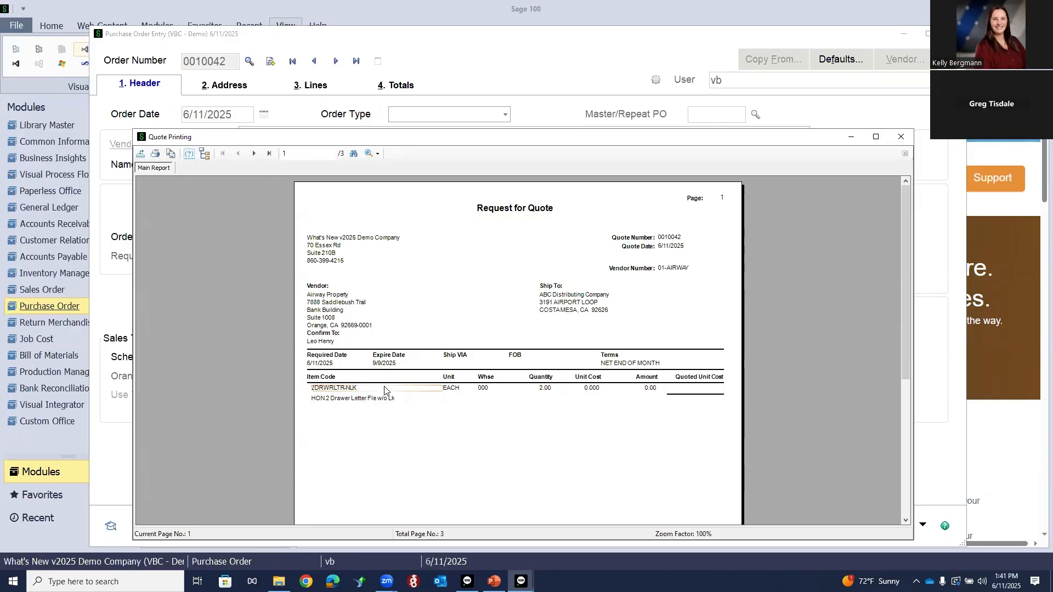
left_click(903, 137)
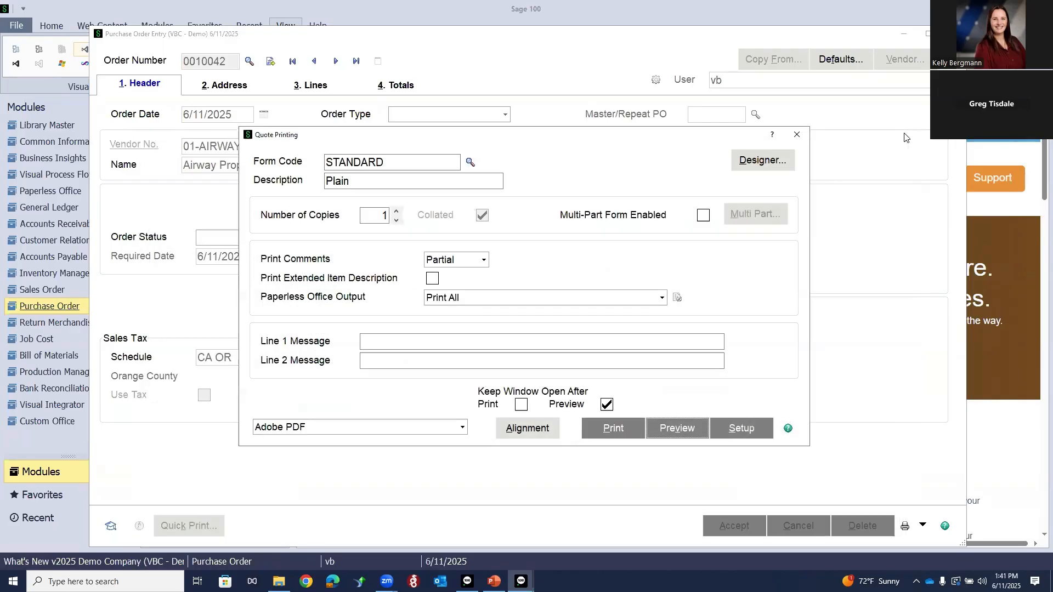
left_click(795, 136)
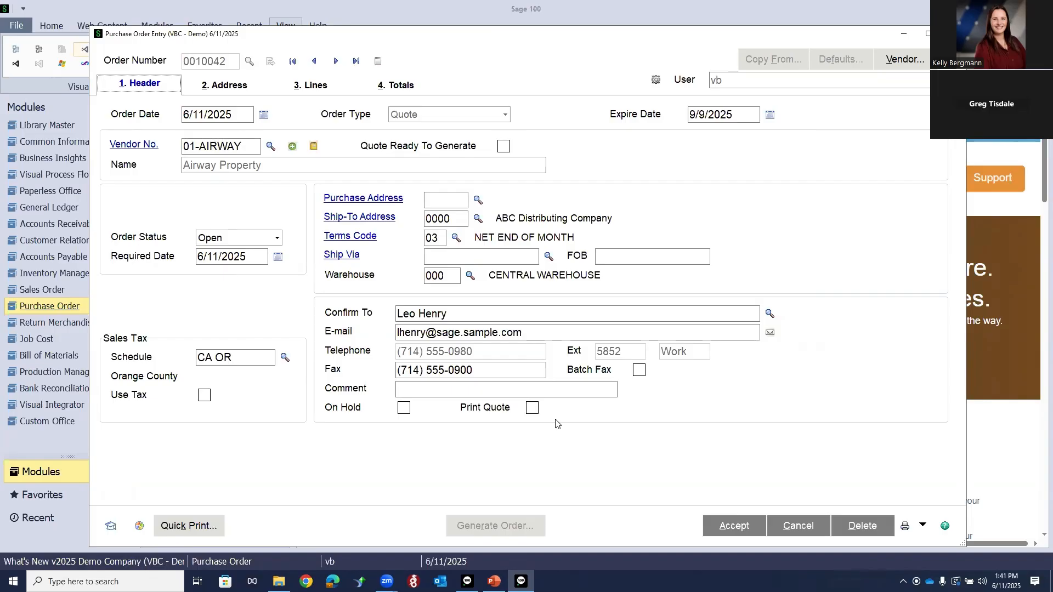
Review the vendors on the quote's Request Quote from Vendors list and close the list.
left_click(269, 147)
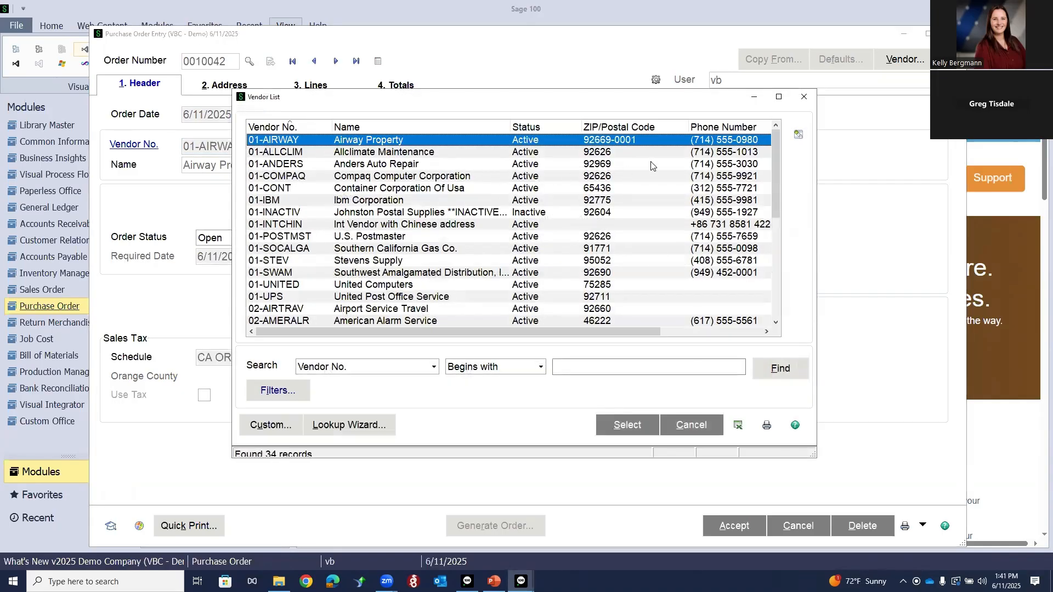
left_click(804, 96)
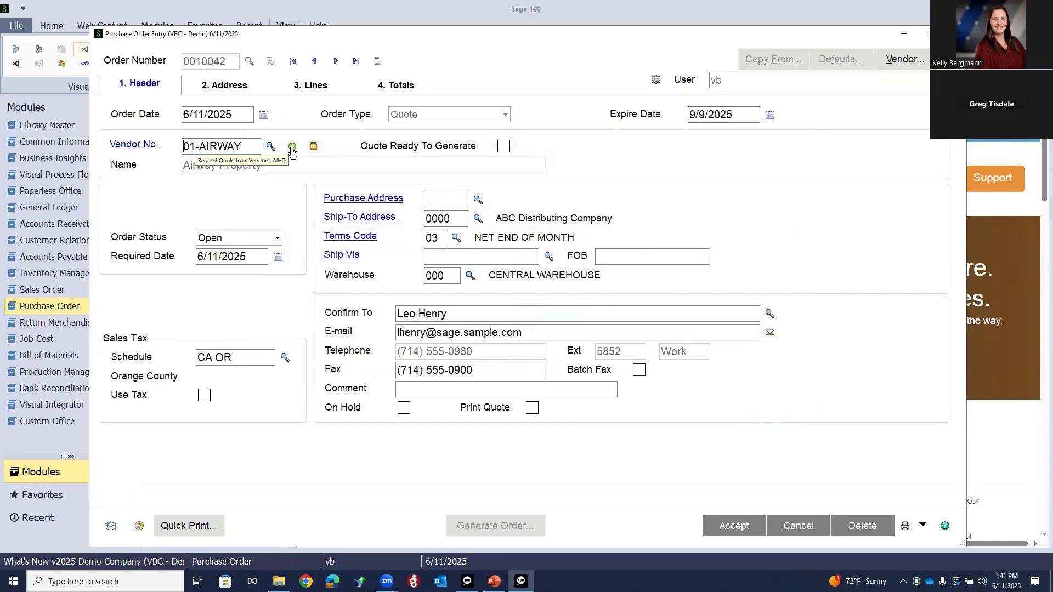
left_click(292, 147)
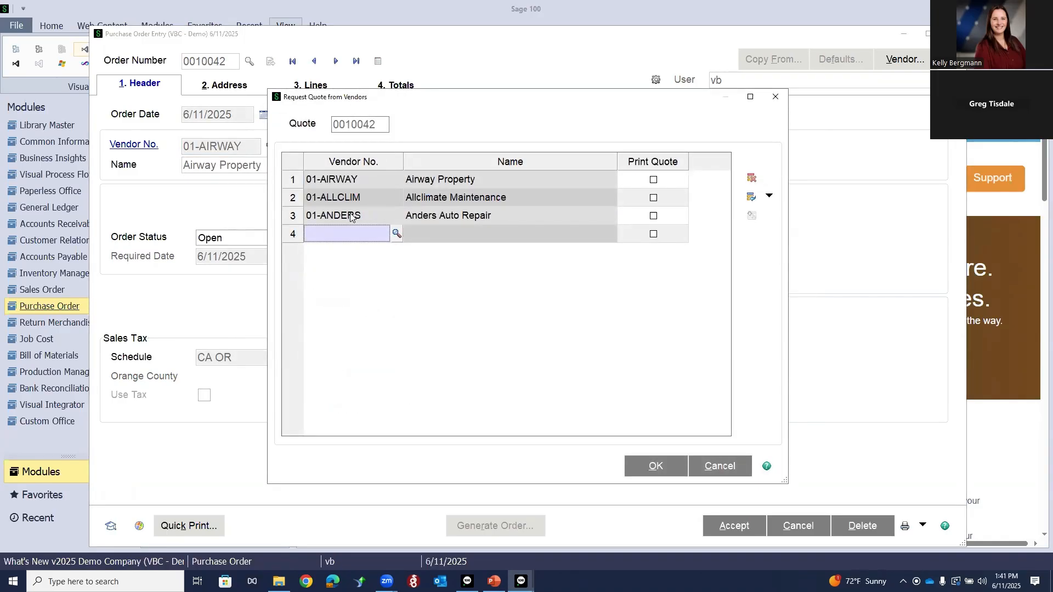
left_click(639, 464)
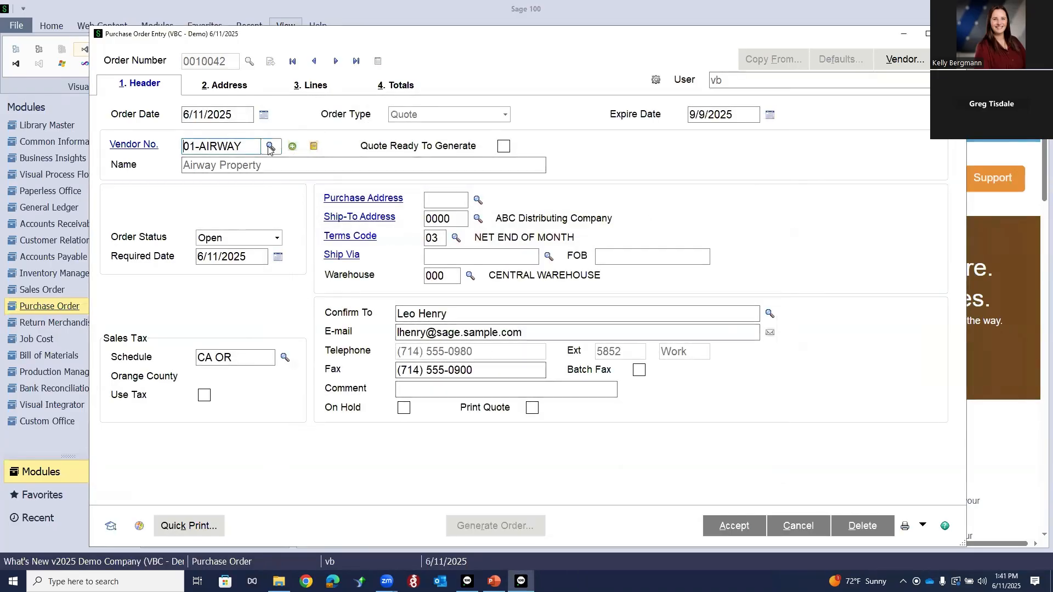
Change the quote's vendor to 01-ALLCLIM, dismiss the vendor memo, and mark the quote as ready to generate.
left_click(269, 147)
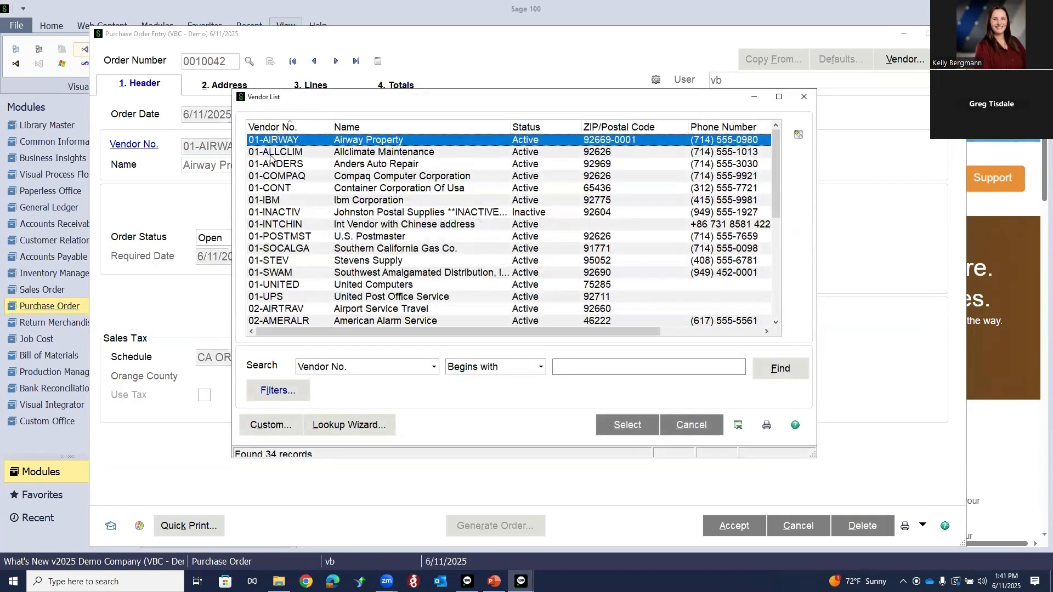
double_click(270, 154)
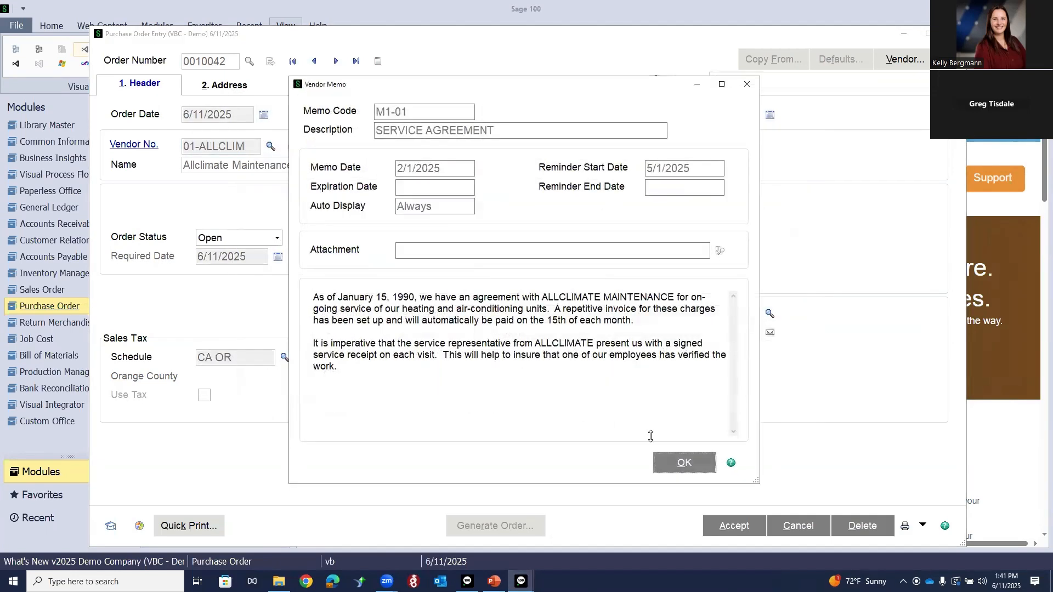
left_click(665, 464)
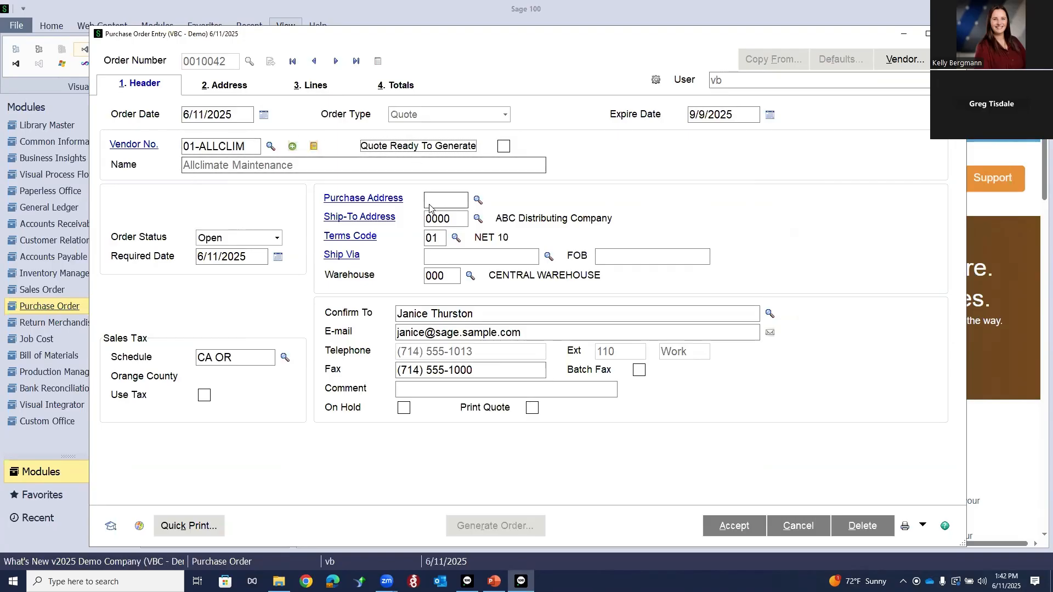
left_click(504, 146)
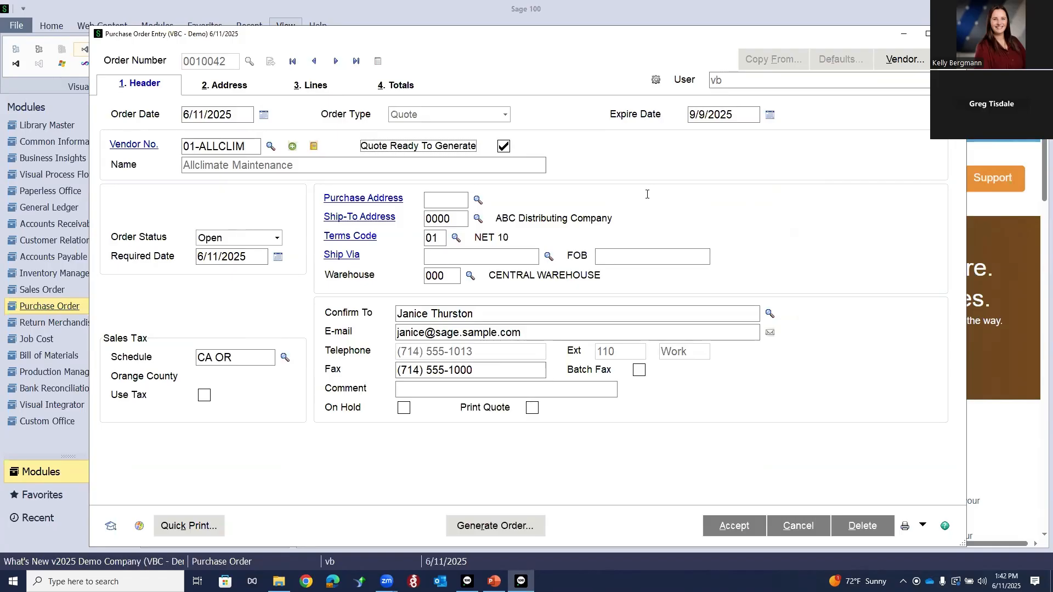
Set the unit cost of the quote line for item 1001-HON-H252 to 25.000.
left_click(311, 87)
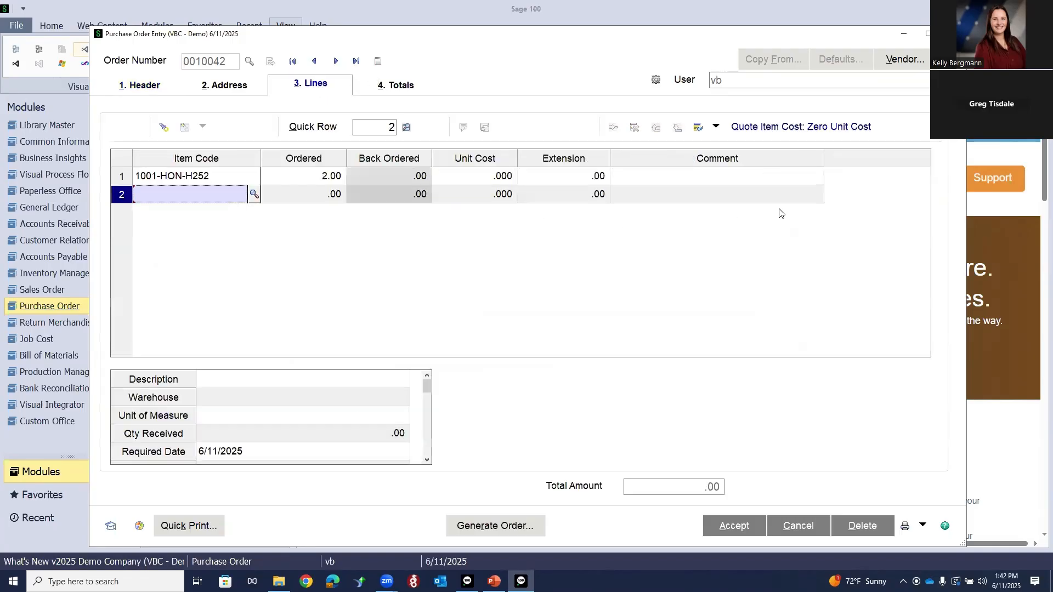
left_click(487, 182)
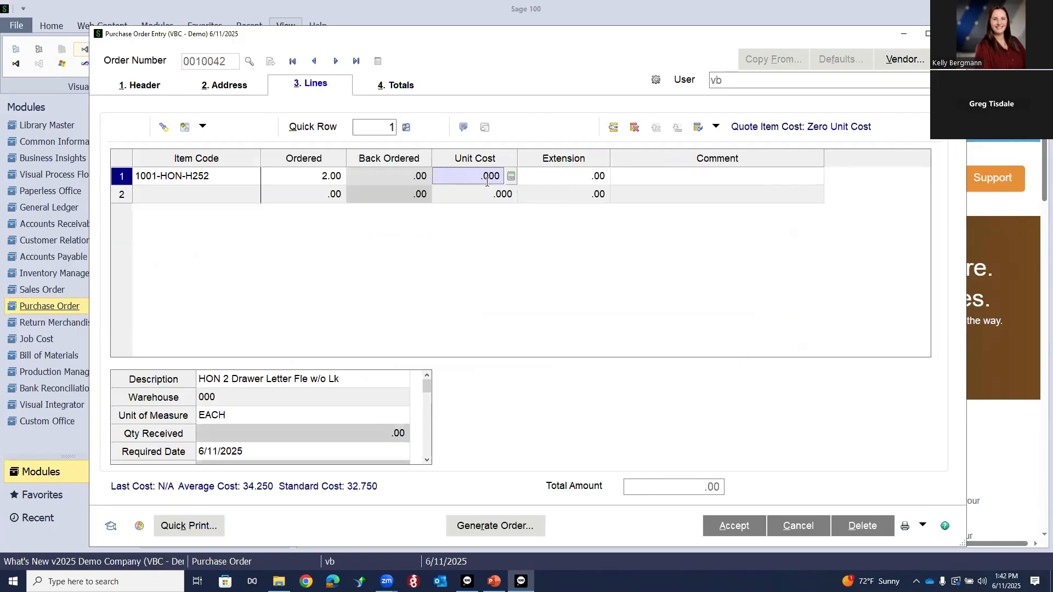
type("25.000")
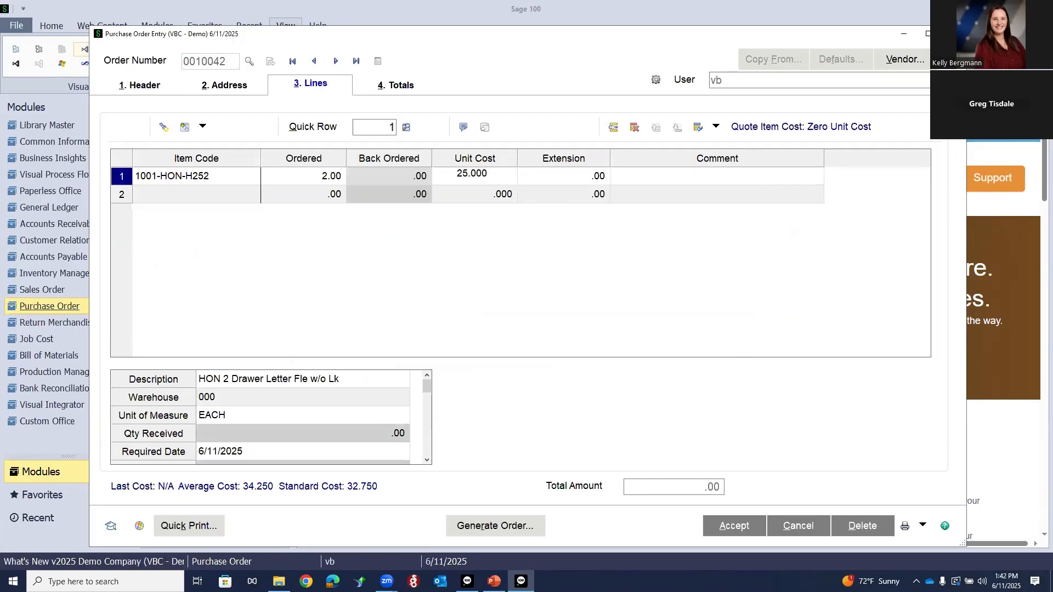
key("Tab")
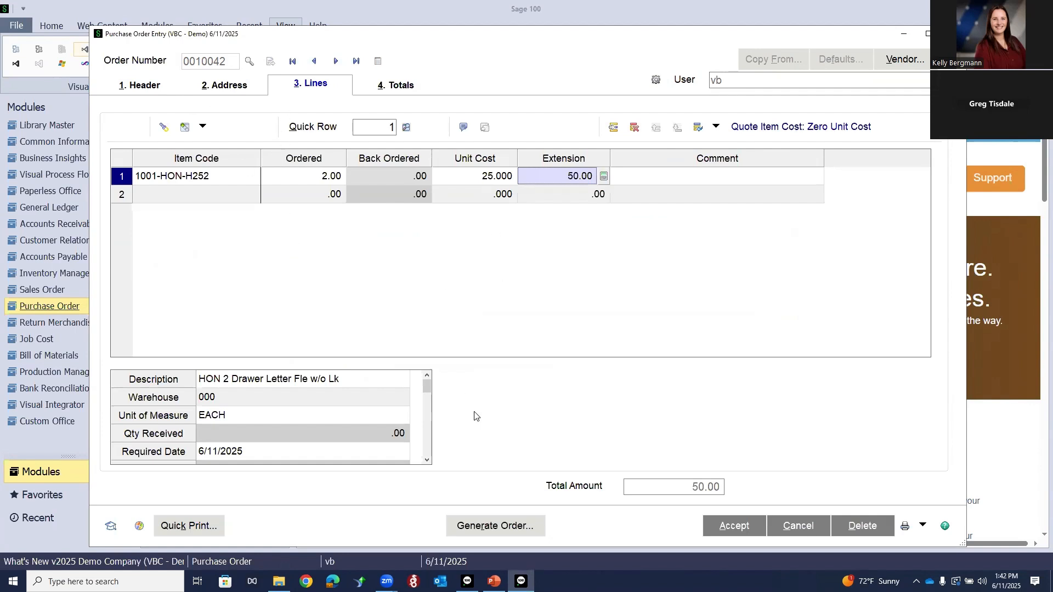
Save the quote and generate an order from it, including comment lines and memos and using the next automatic purchase order number.
left_click(487, 531)
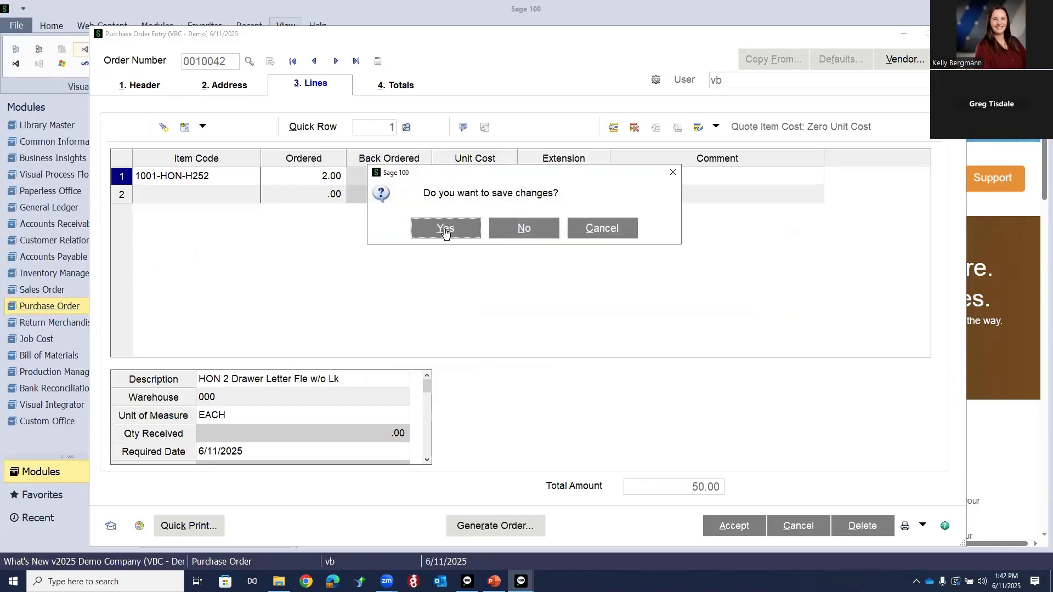
left_click(444, 230)
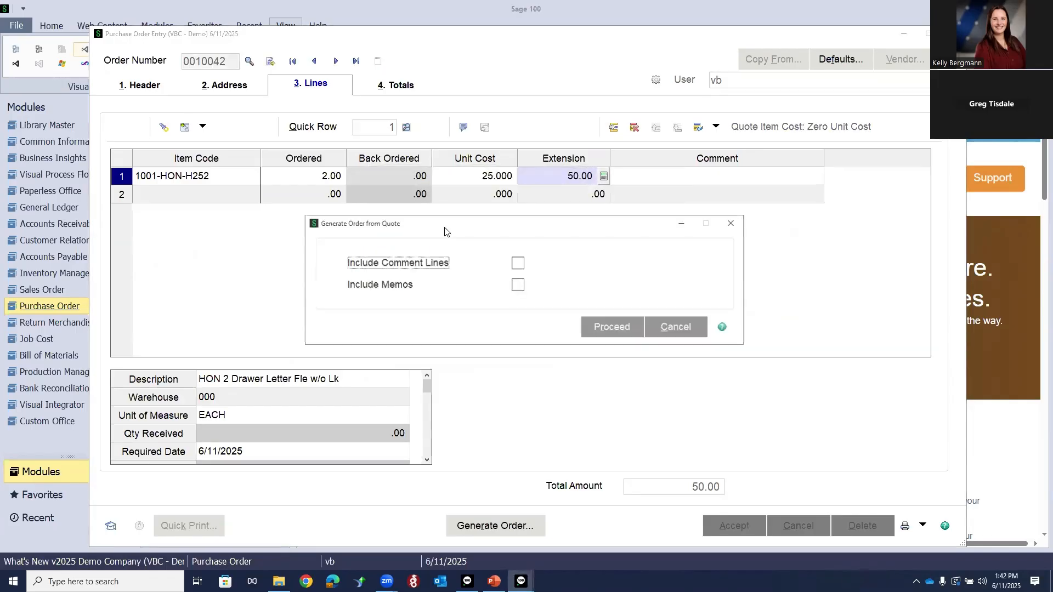
left_click(518, 265)
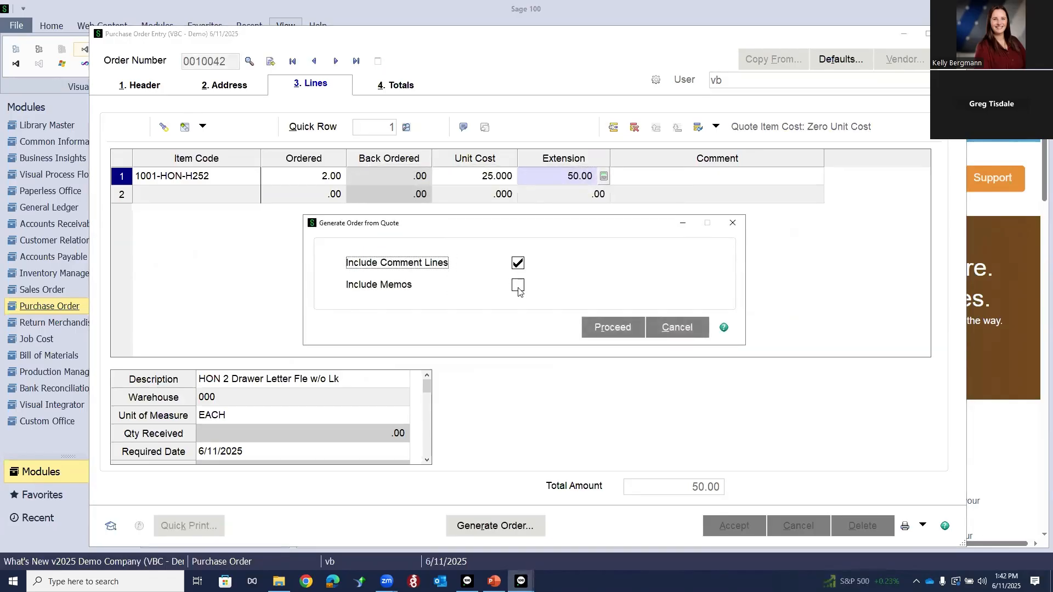
left_click(517, 285)
left_click(609, 333)
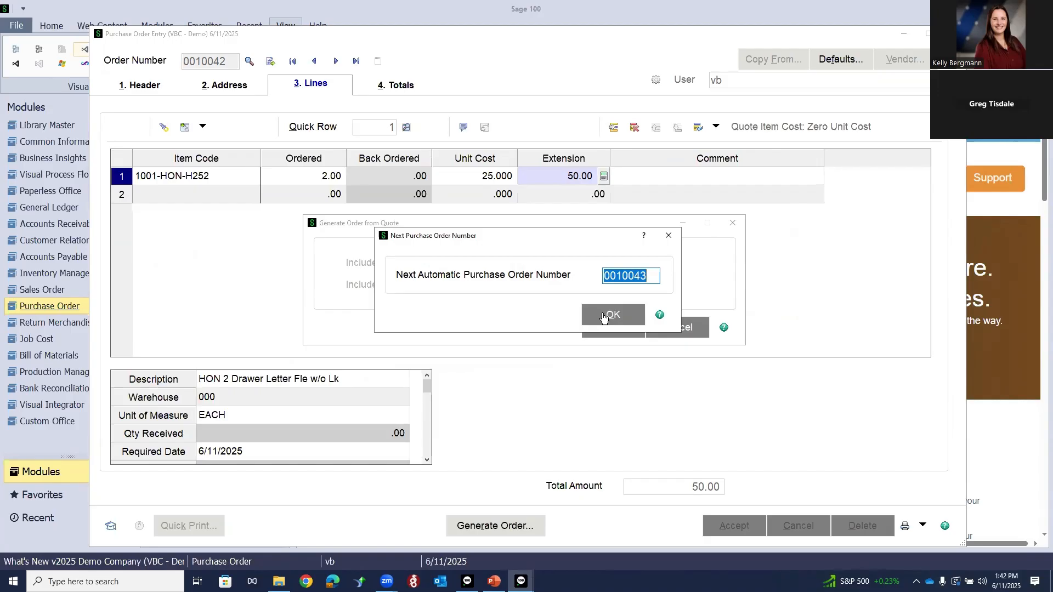
left_click(604, 316)
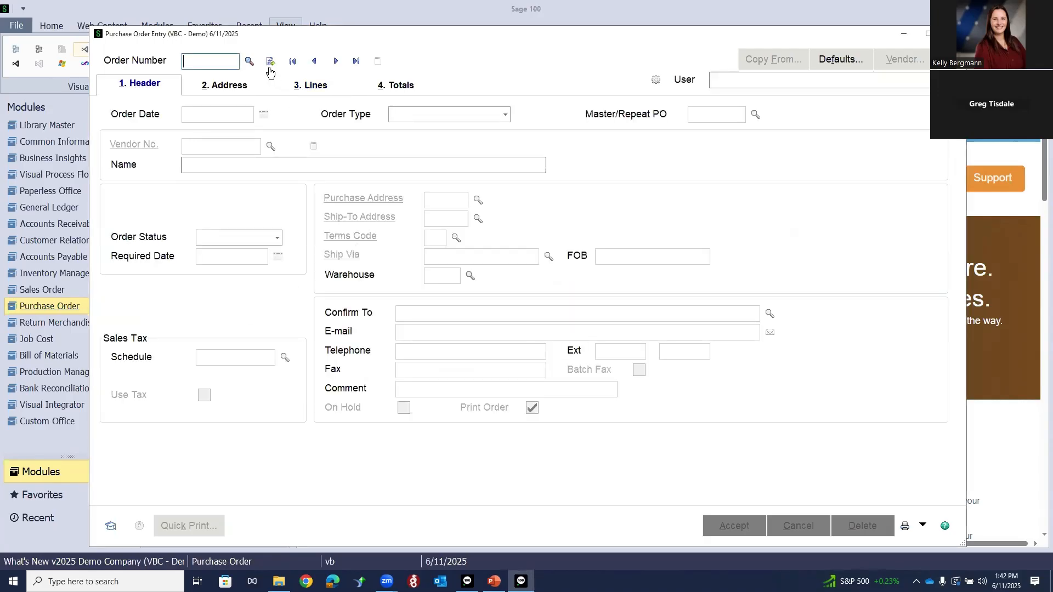
Open the generated 01-ALLCLIM standard order from the purchase order list, dismiss the vendor memo, and view its lines.
left_click(249, 62)
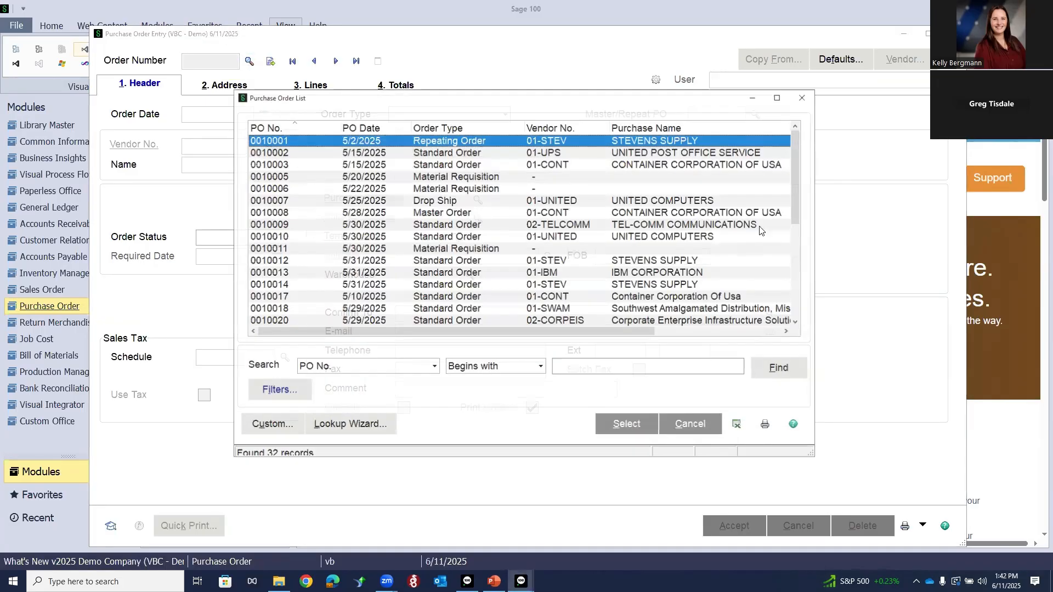
left_click_drag(796, 191, 787, 297)
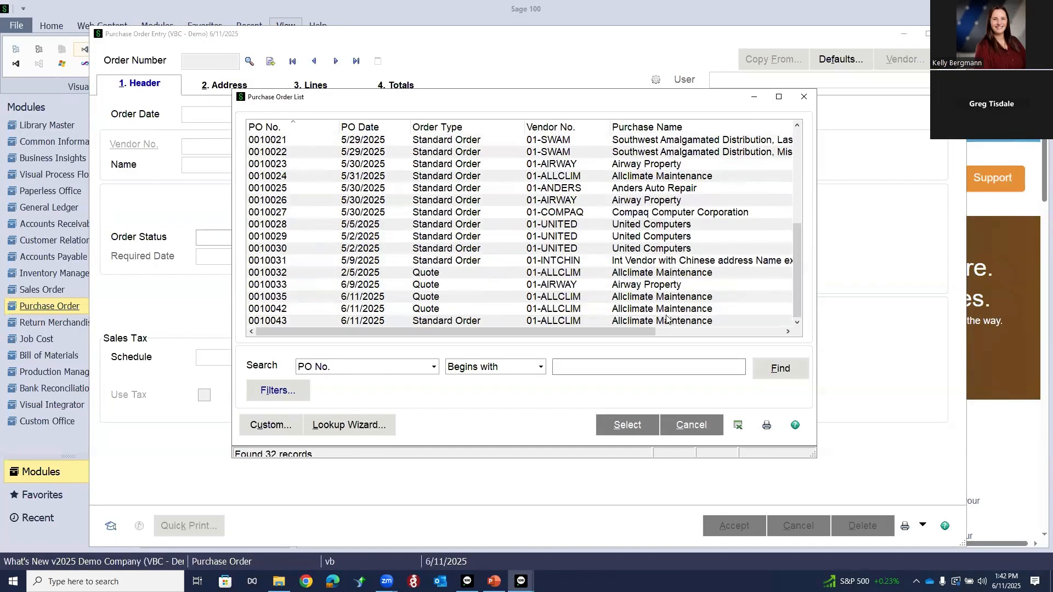
double_click(278, 321)
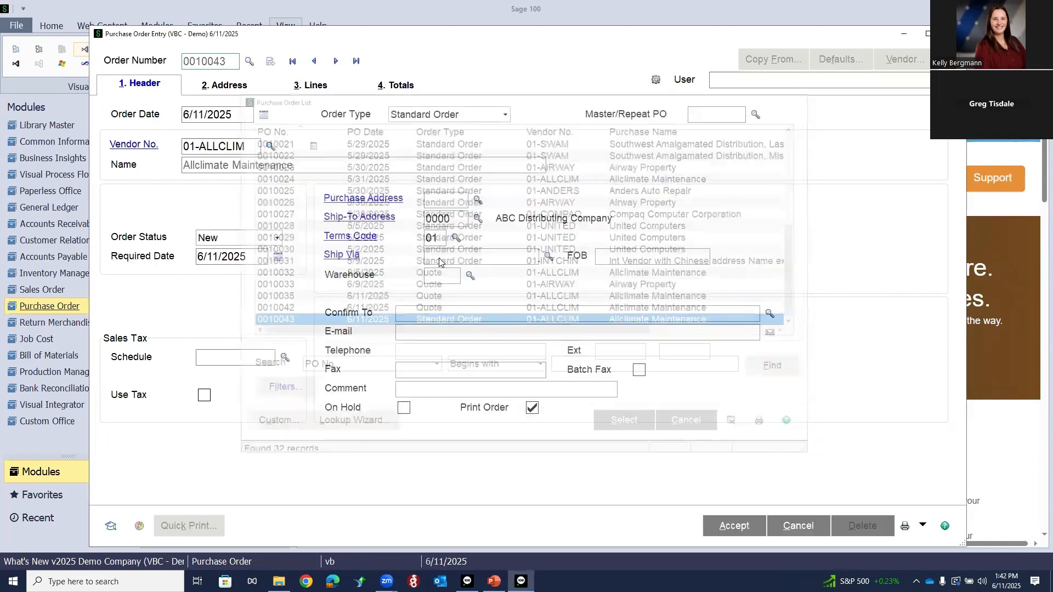
left_click(656, 464)
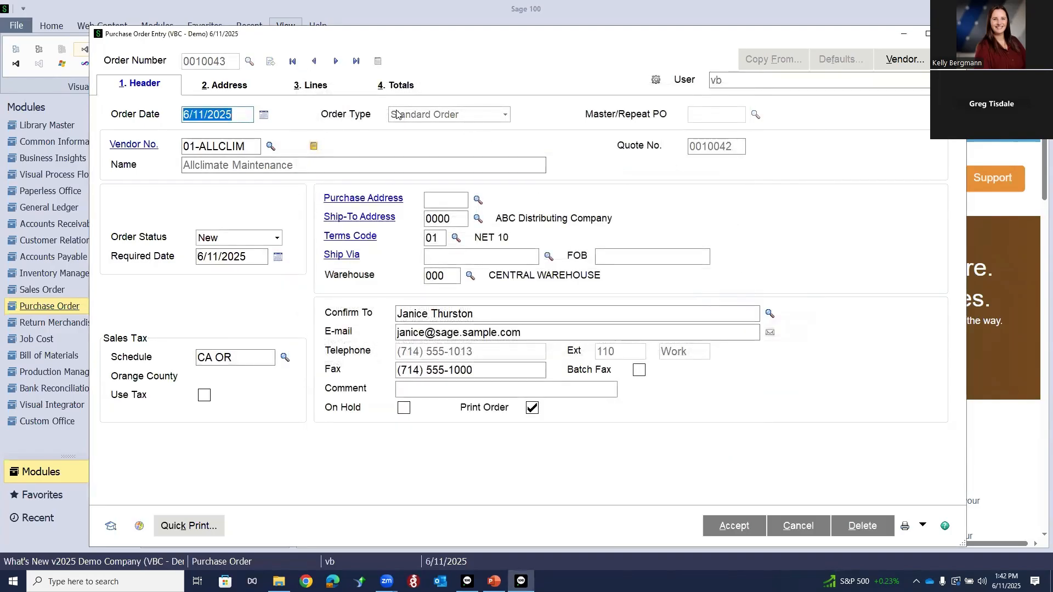
left_click(314, 86)
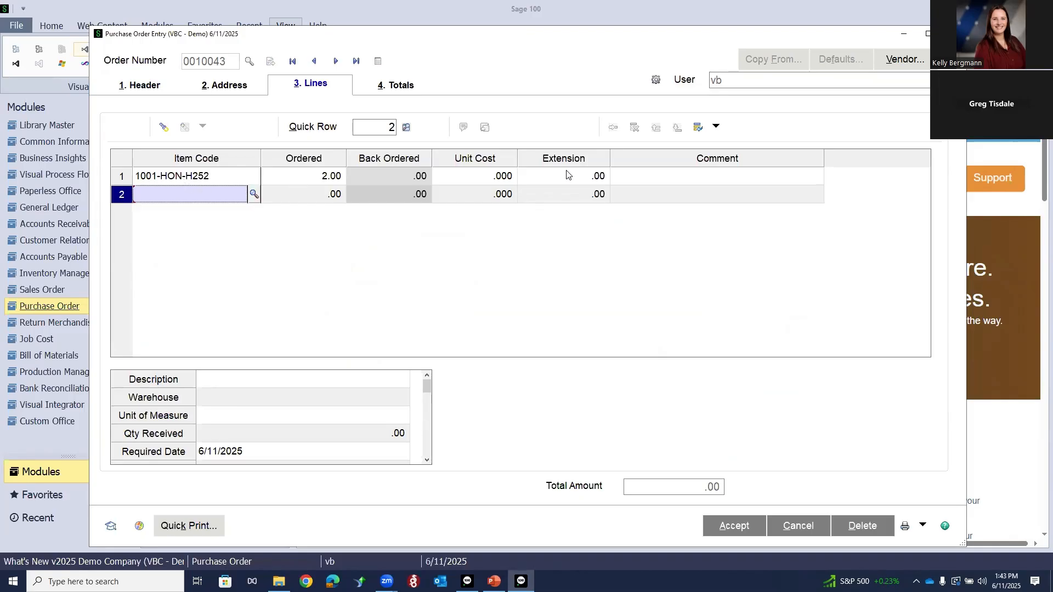
Set the unit cost of item 1001-HON-H252 to 25.000 on the generated order, save it, and close Purchase Order Entry.
left_click(501, 181)
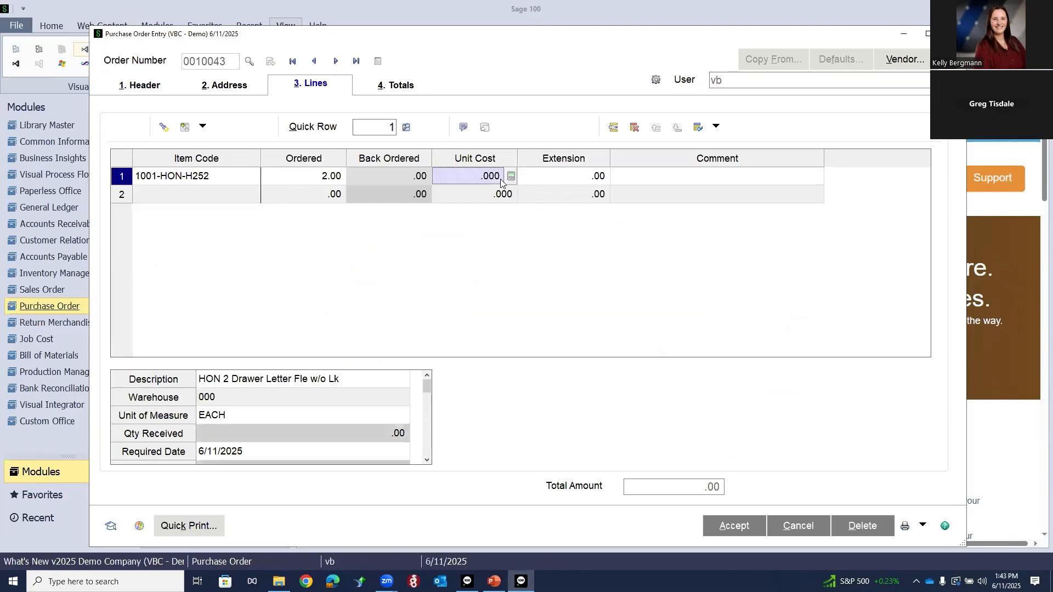
type("25")
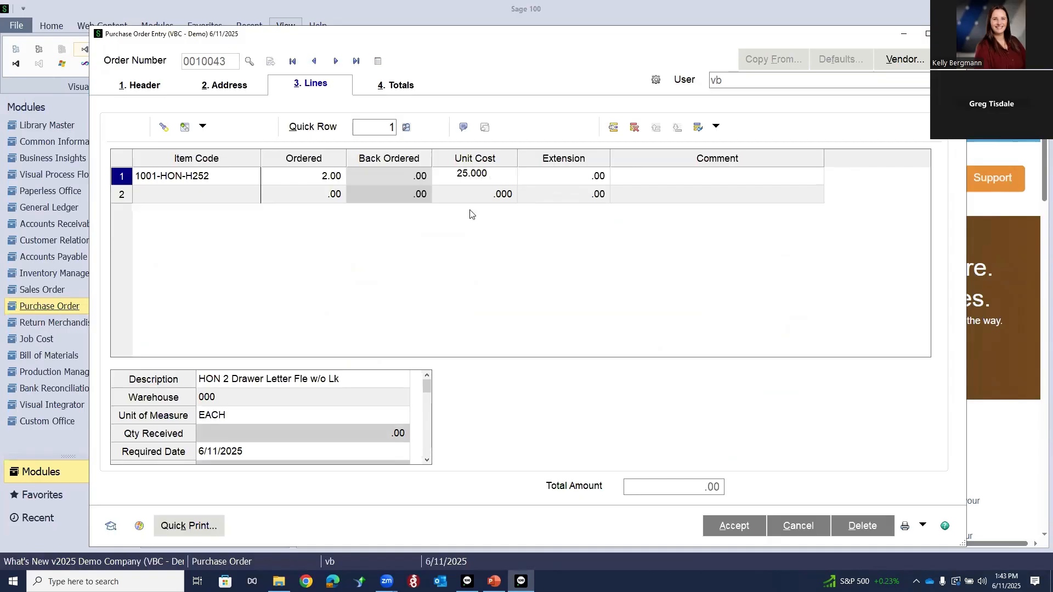
key("Tab")
key("Tab")
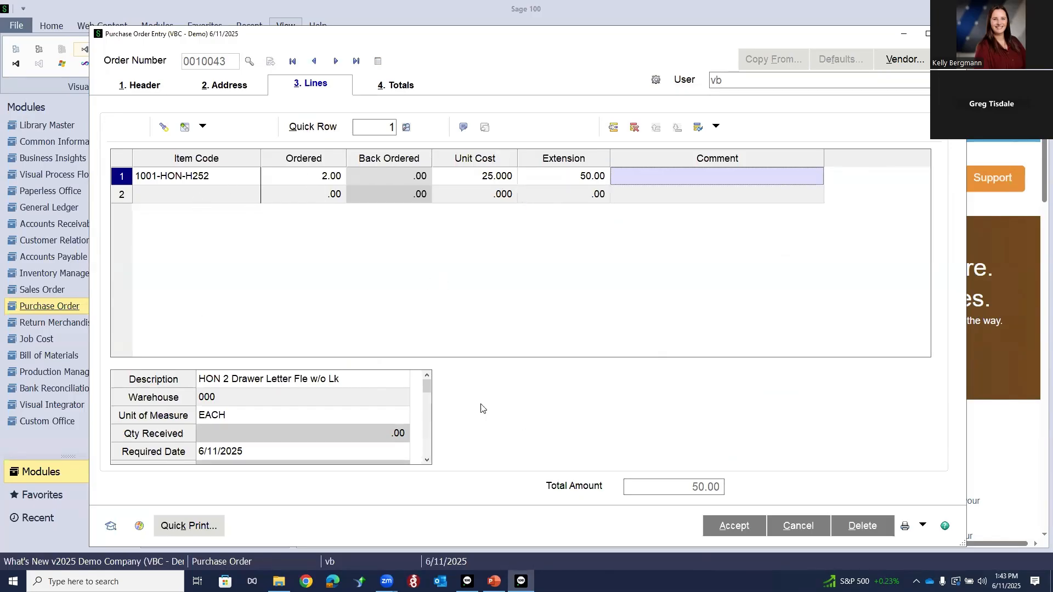
left_click(723, 533)
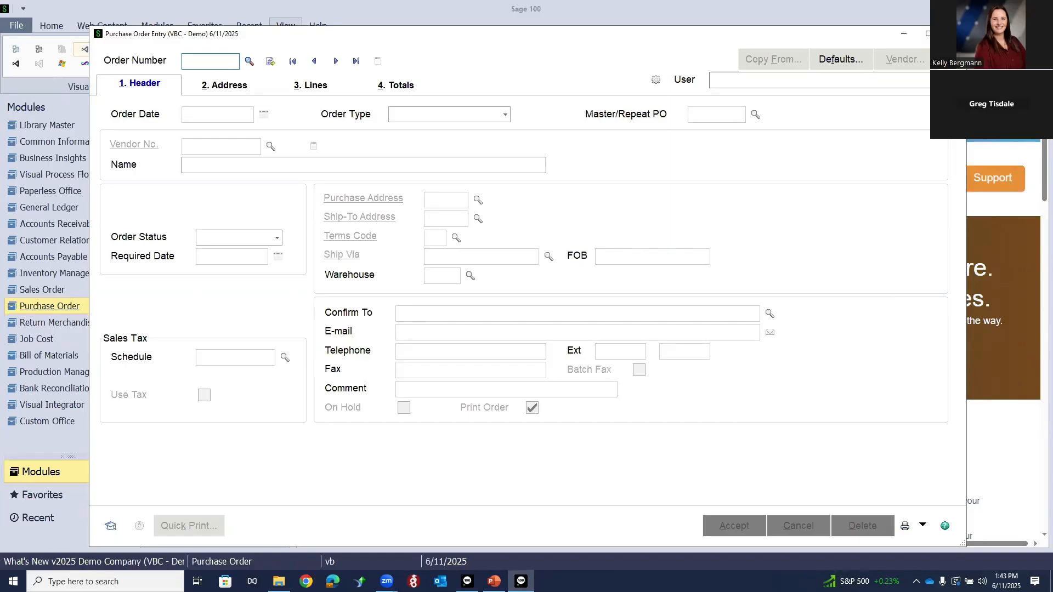
left_click(952, 34)
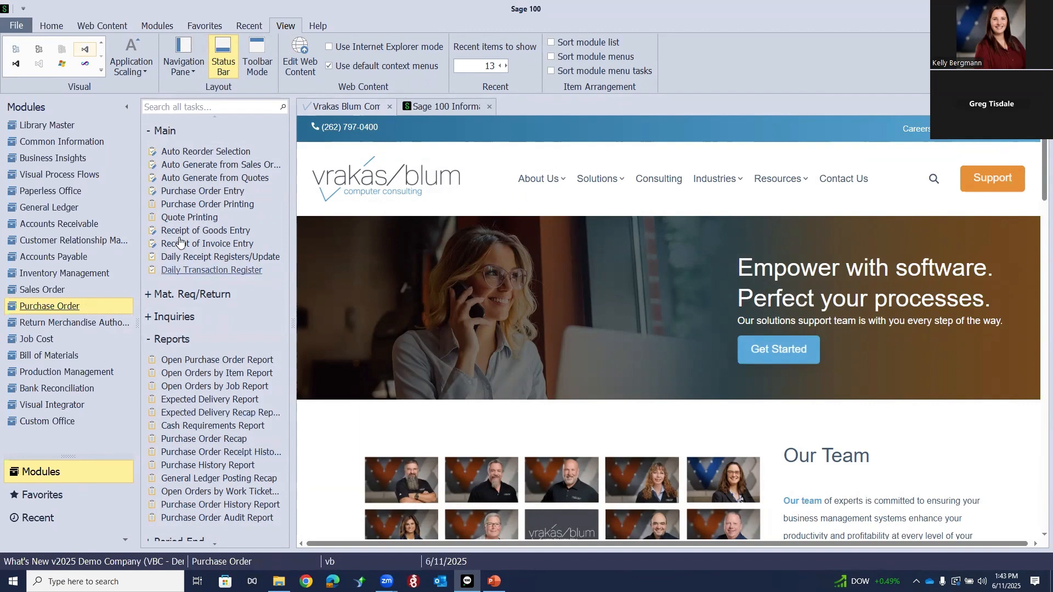
Reopen Purchase Order Entry, browse from the generated order back to the completed 01-ALLCLIM quote, dismiss the vendor memos, and continue into the quote.
left_click(193, 192)
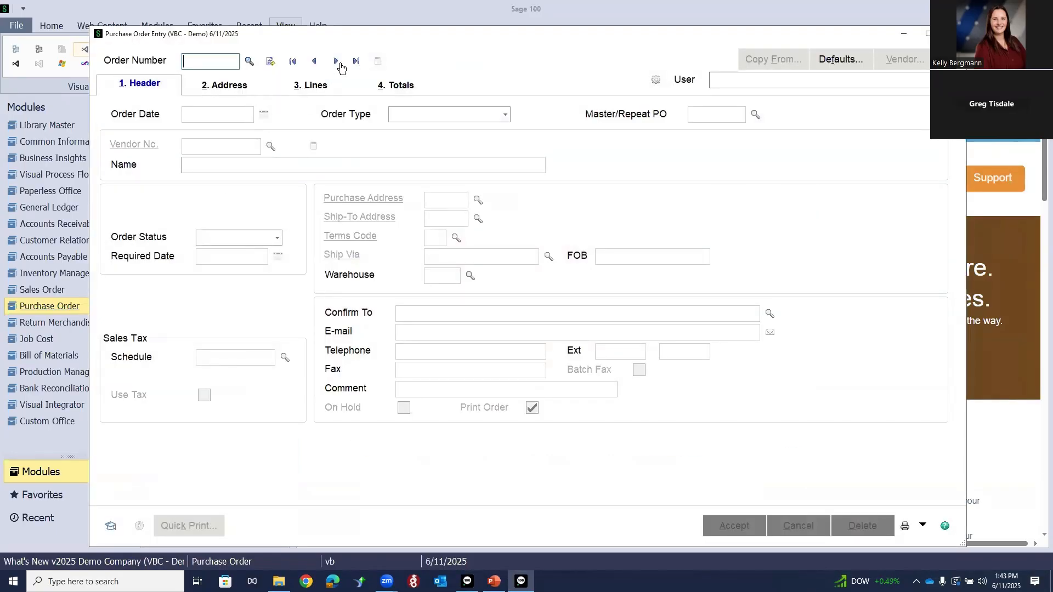
left_click(336, 62)
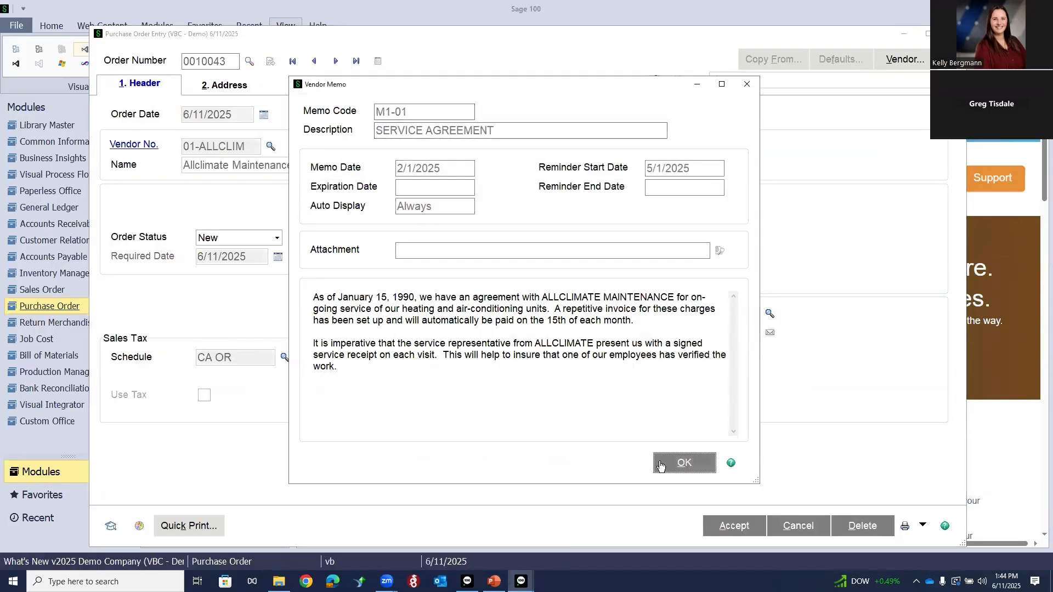
left_click(683, 464)
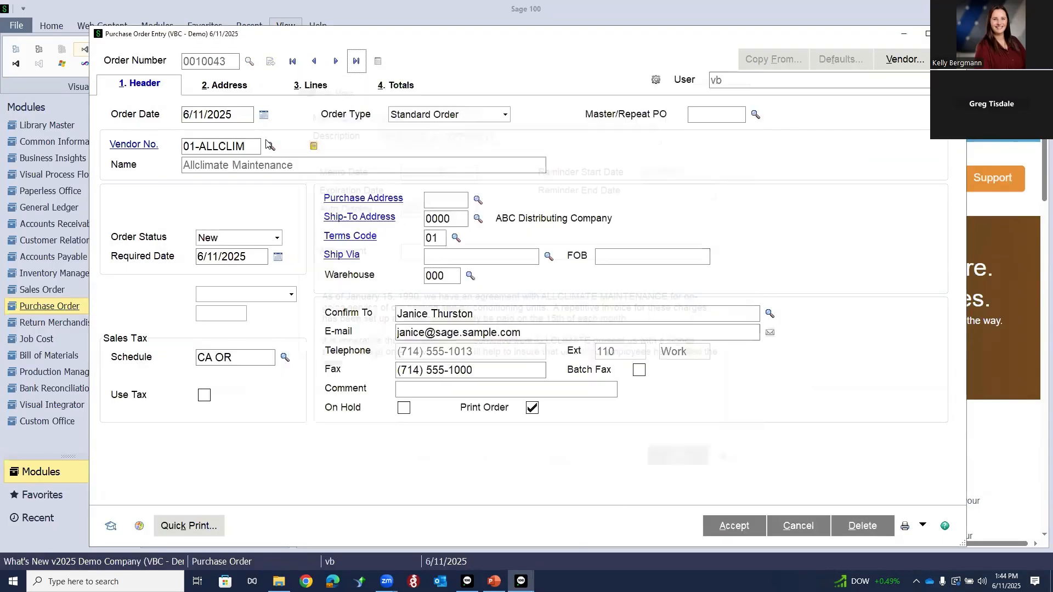
left_click(313, 62)
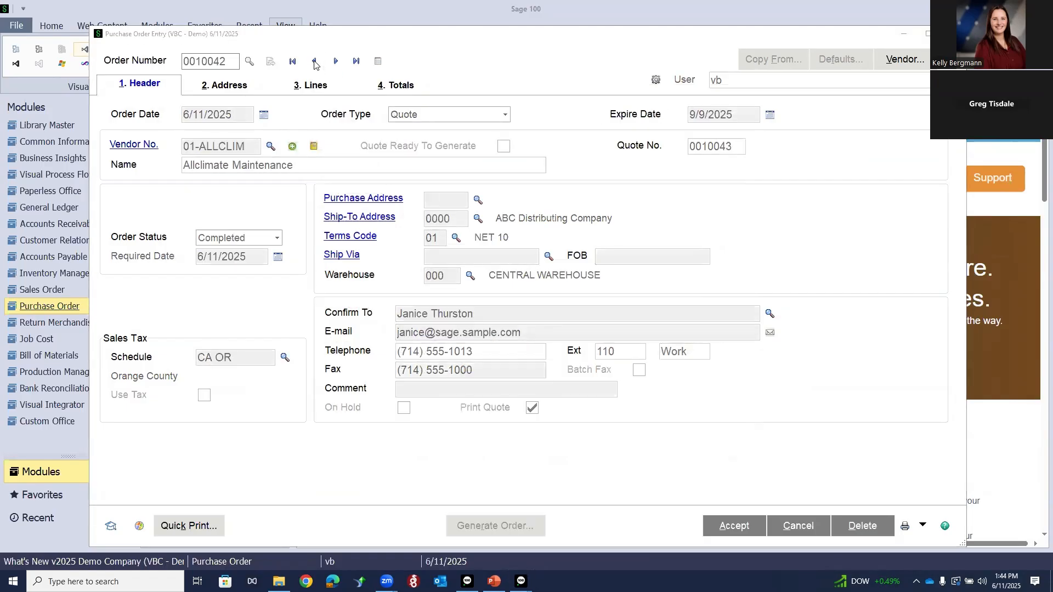
left_click(682, 464)
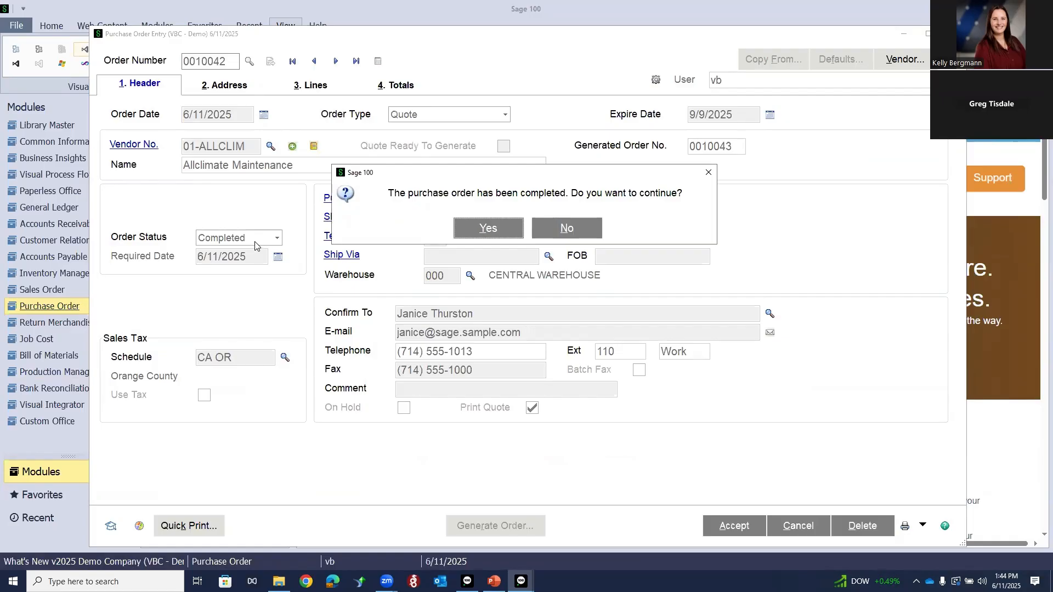
left_click(497, 233)
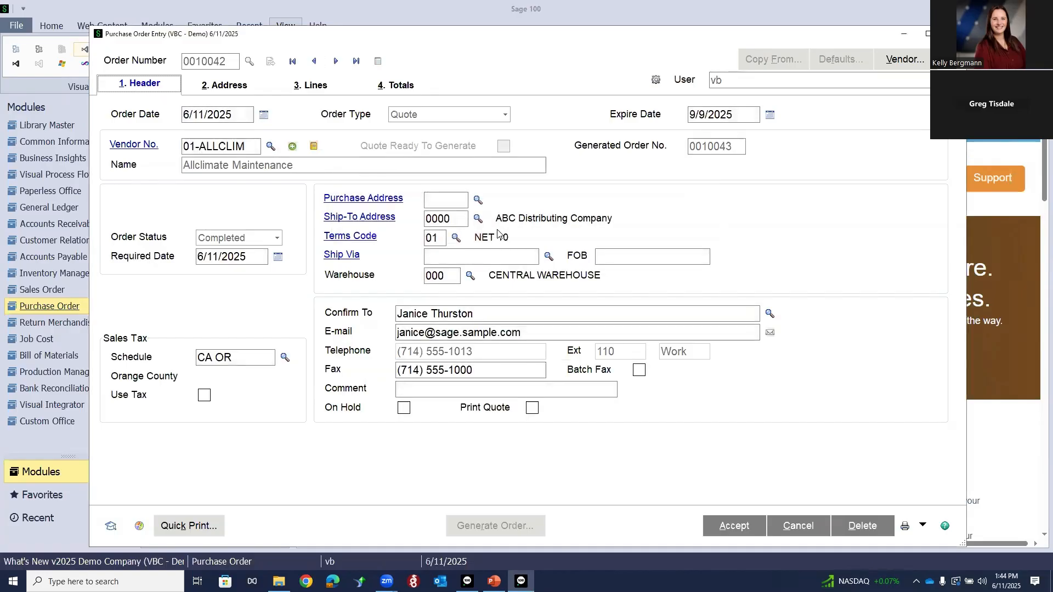
Start a purchase order memo with code ALLCLIM, close it without entering any details, and accept the completed quote.
left_click(378, 61)
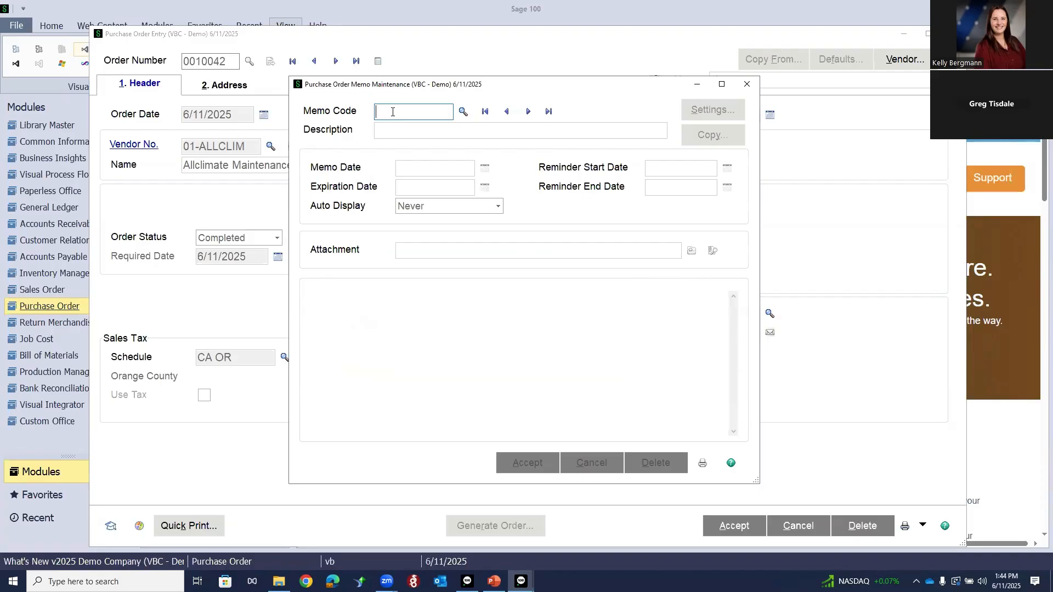
type("ALLCLIM")
key("Tab")
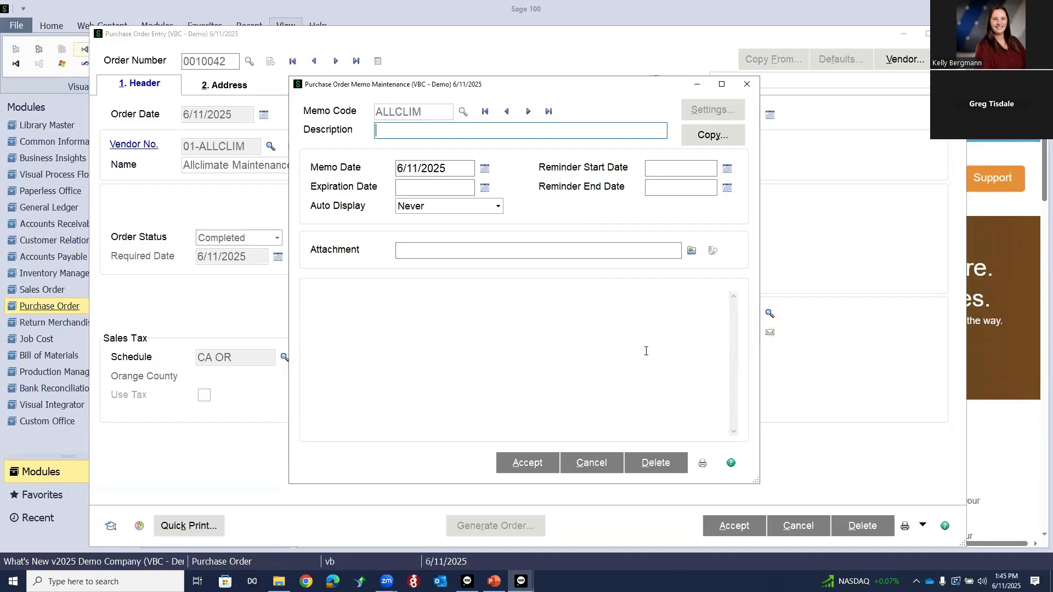
left_click(748, 83)
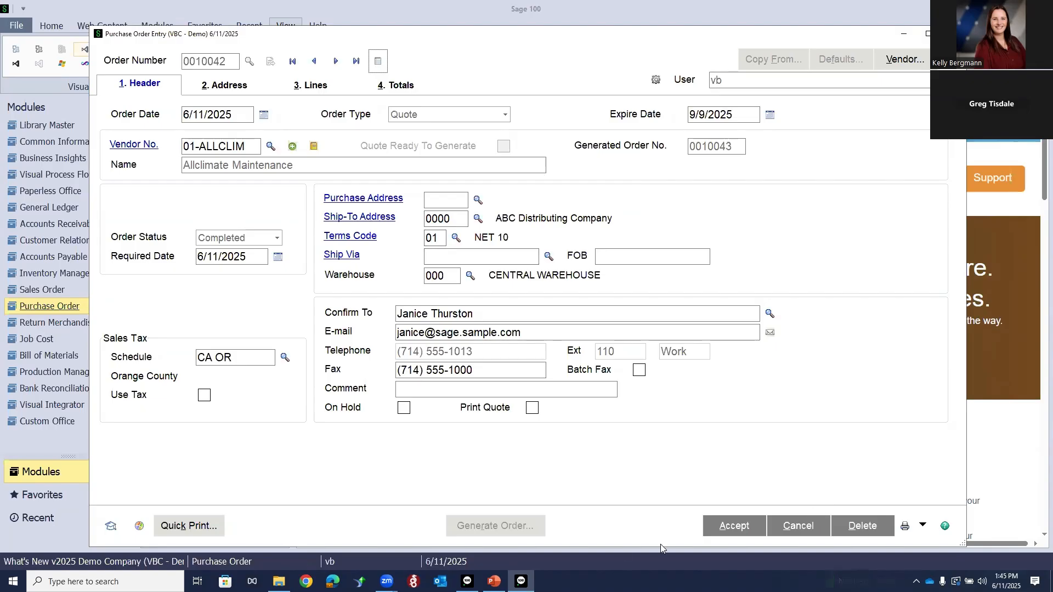
left_click(747, 527)
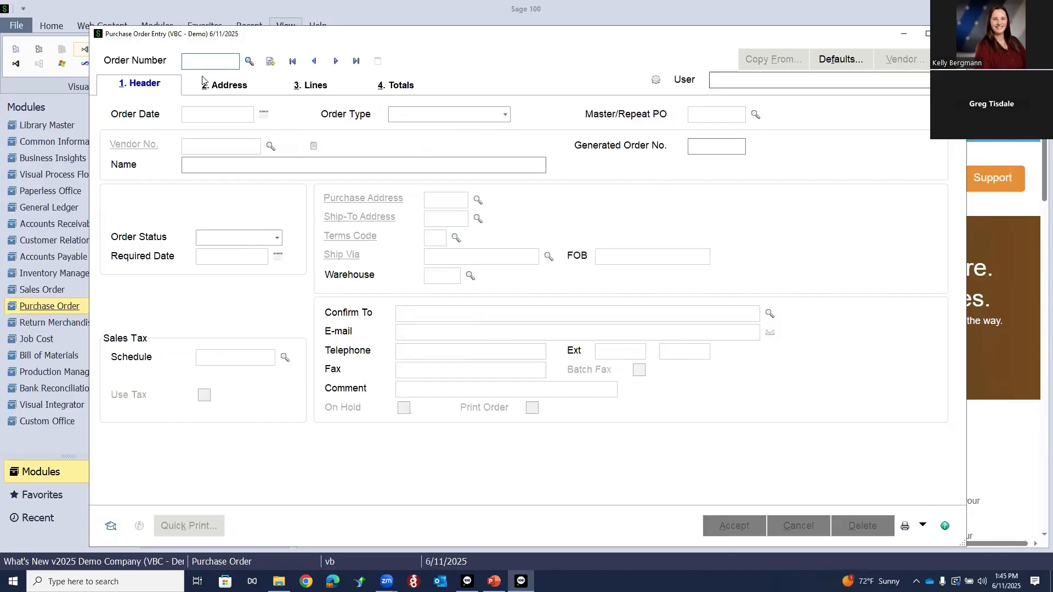
Open the completed 01-ALLCLIM quote from the purchase order list, dismiss the vendor memo, and decline to continue into it.
left_click(247, 66)
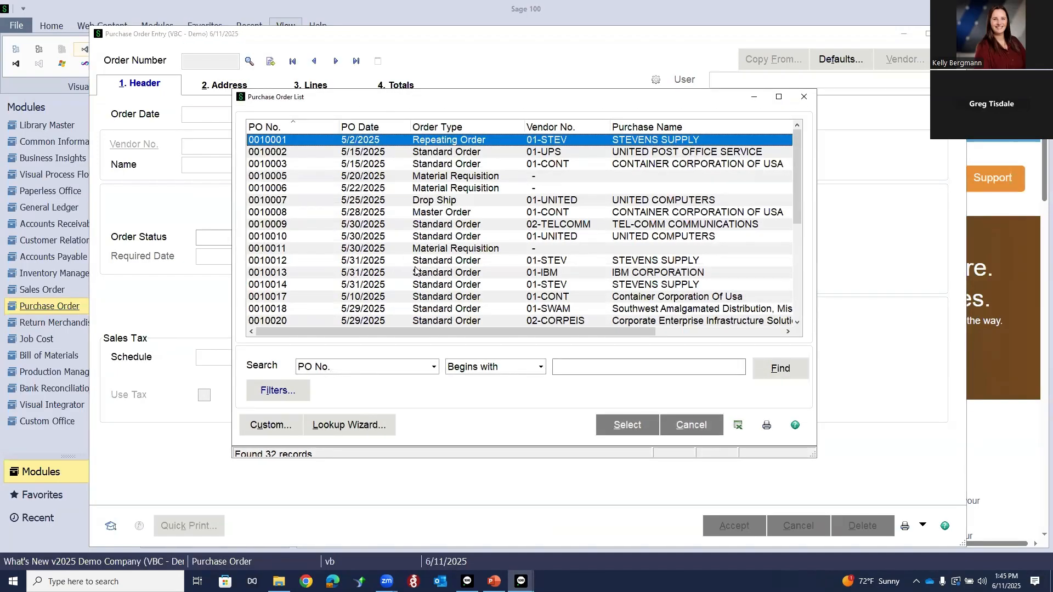
scroll(416, 271, "down", 5)
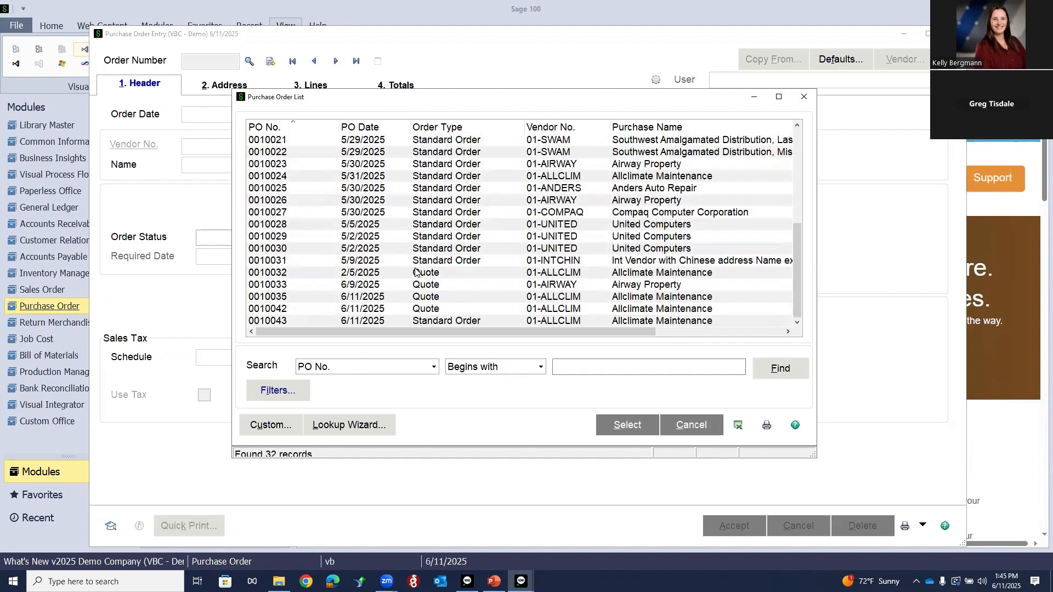
double_click(426, 309)
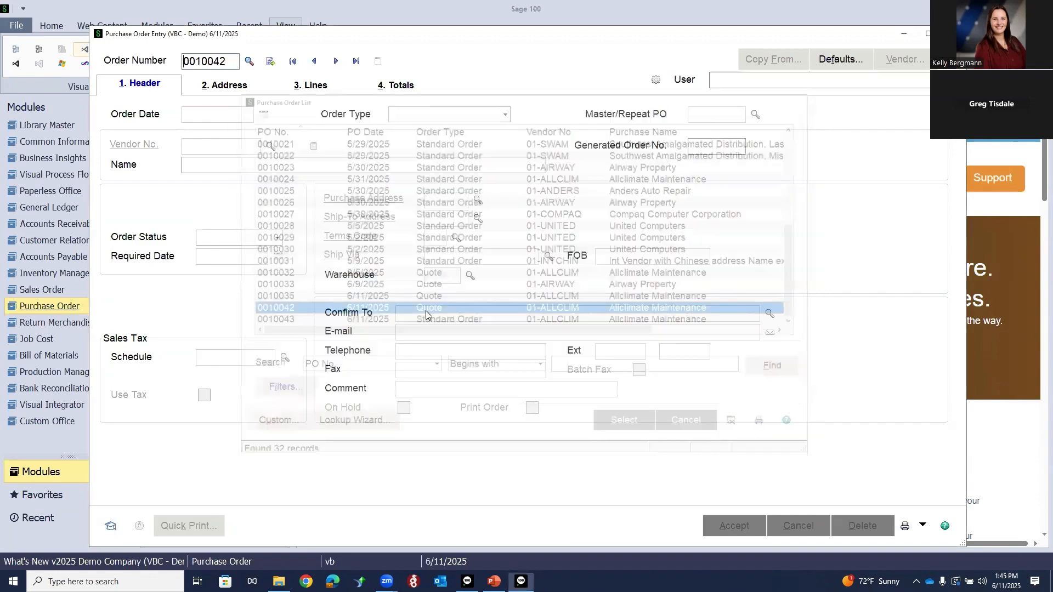
left_click(679, 463)
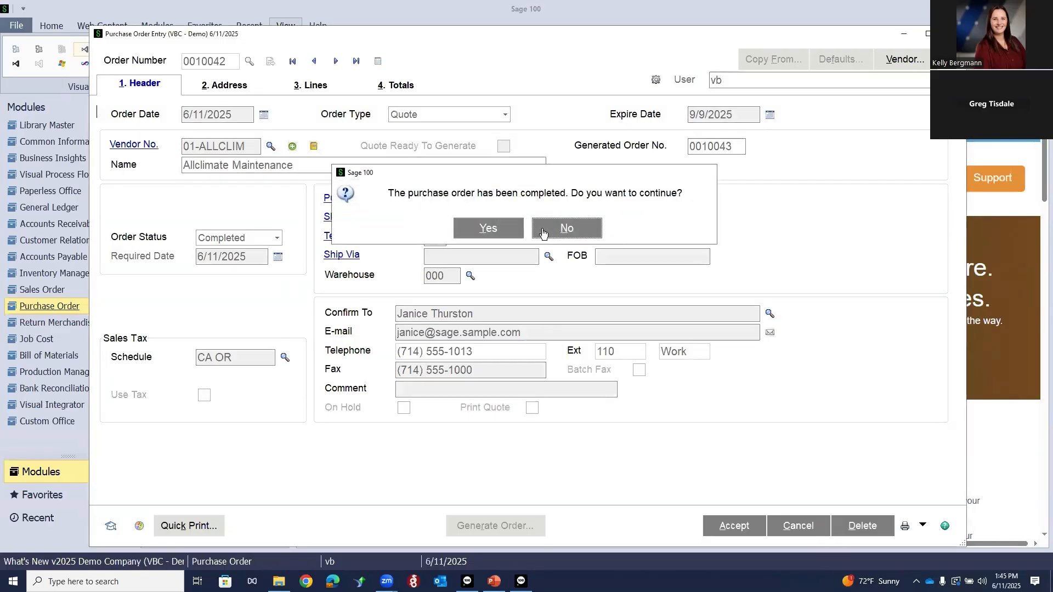
left_click(543, 229)
Open the 01-AIRWAY quote dated 6/9/2025 from the purchase order list, check its Quote Ready To Generate setting, and accept the quote.
left_click(249, 61)
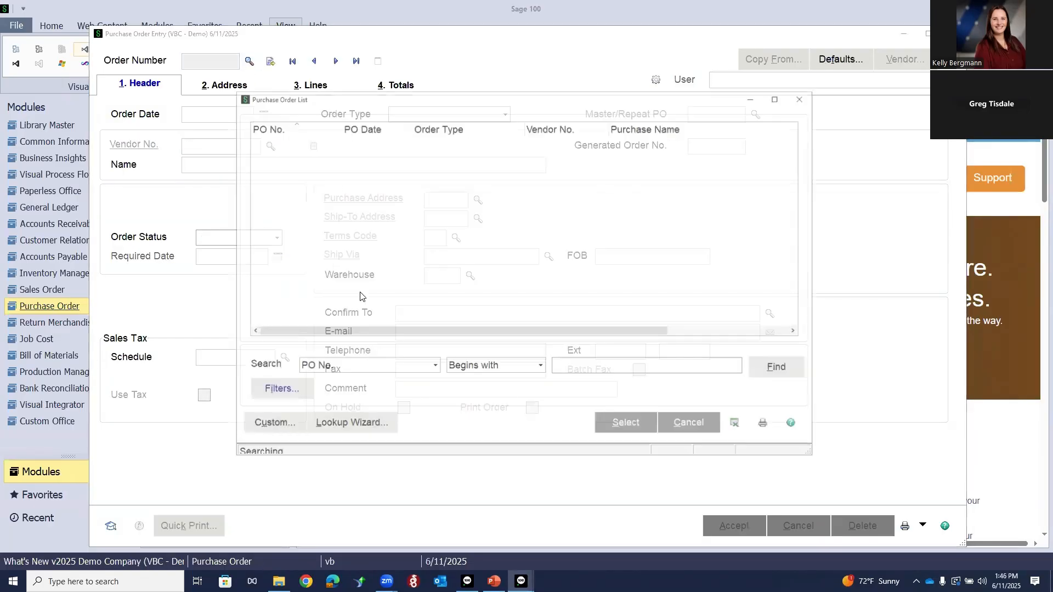
scroll(426, 309, "down", 7)
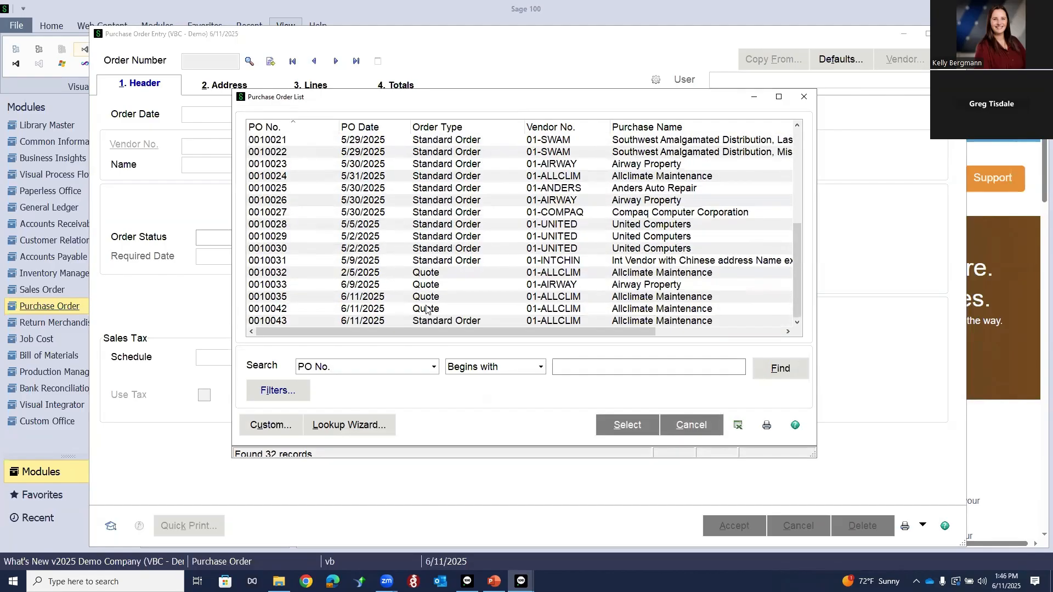
left_click(426, 286)
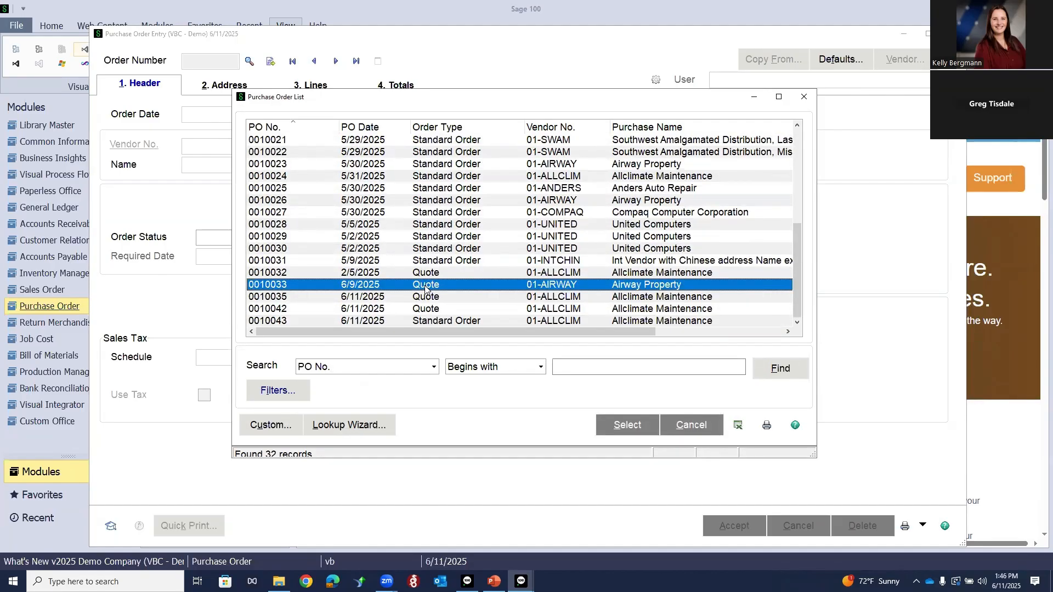
double_click(426, 286)
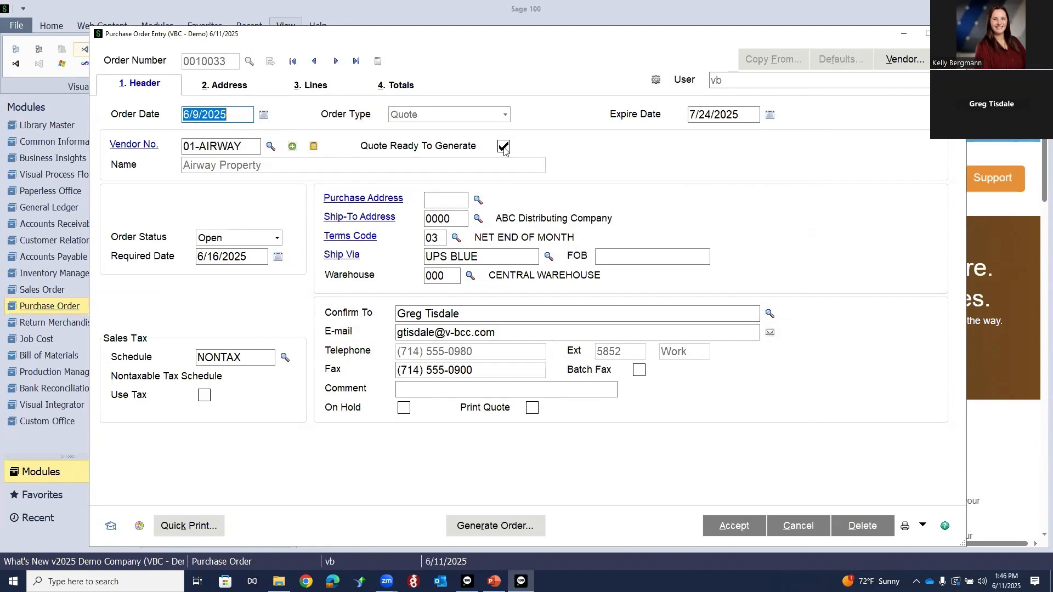
left_click(731, 526)
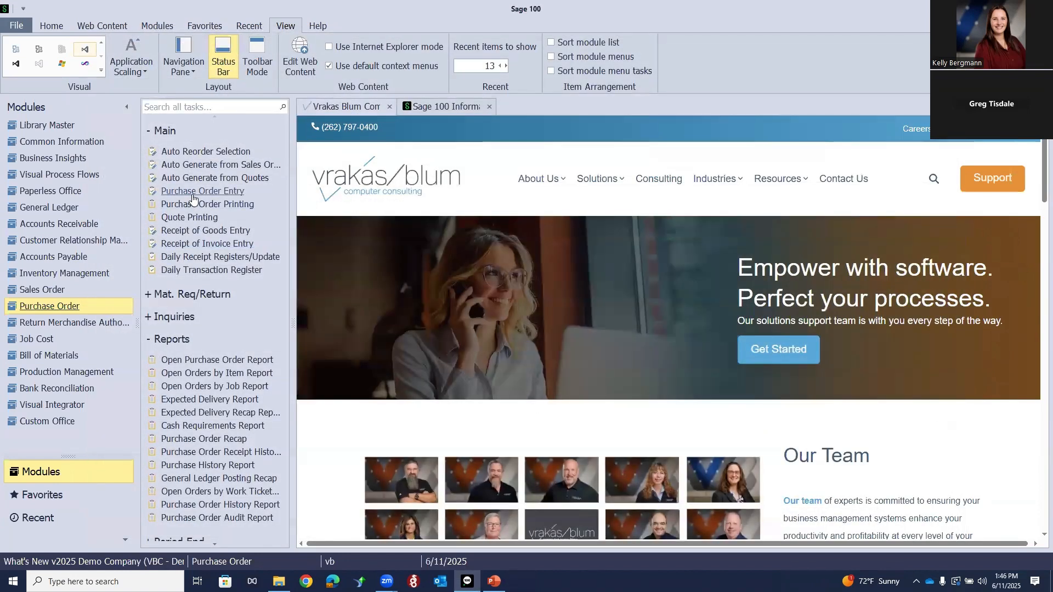
Open Auto Generate from Quotes and preview its listing for all quote numbers and all vendors.
left_click(194, 181)
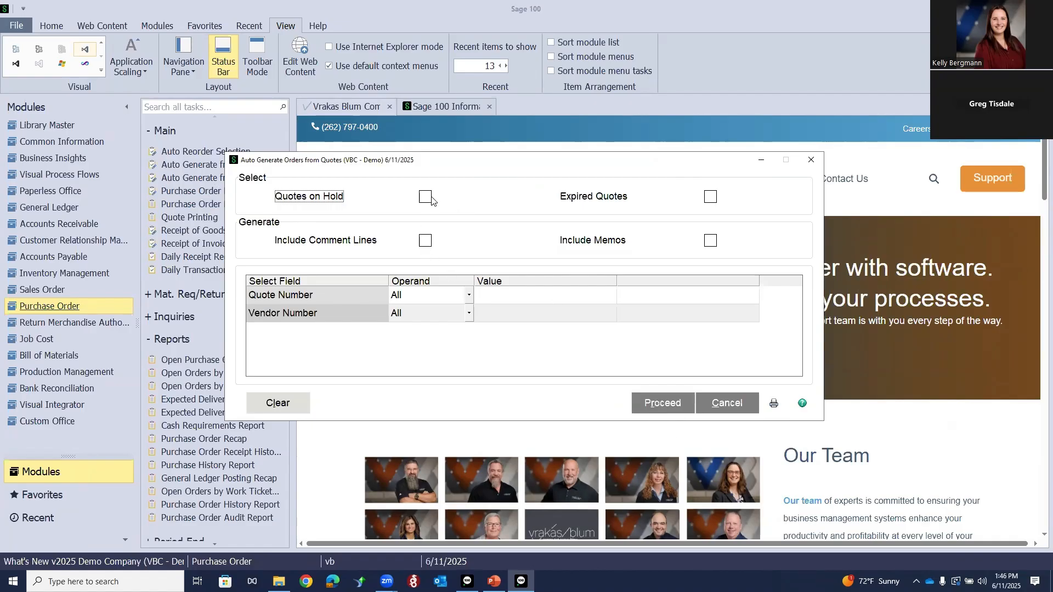
left_click(425, 241)
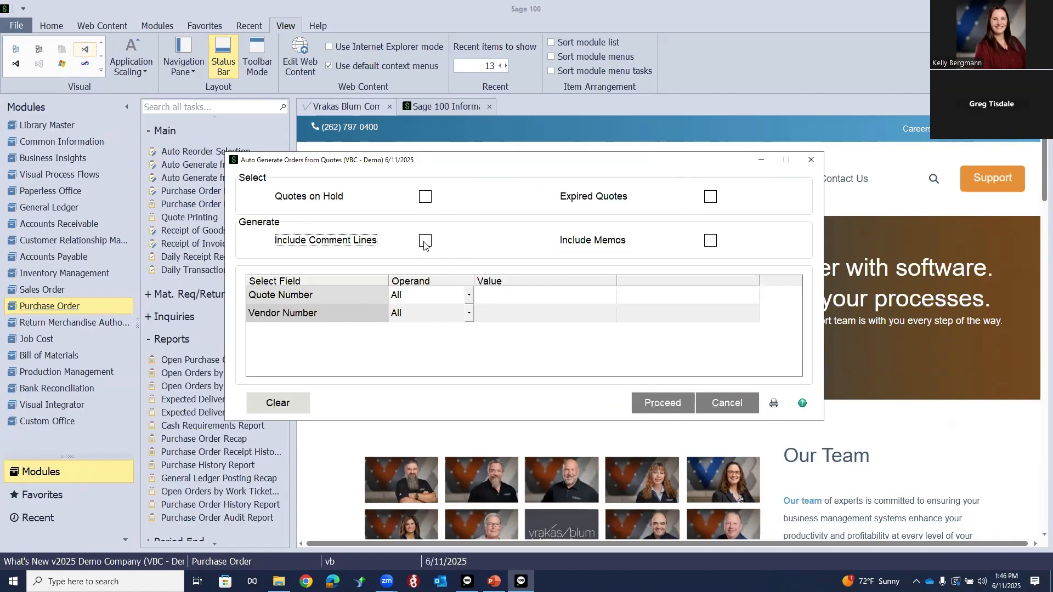
left_click(715, 244)
left_click(653, 407)
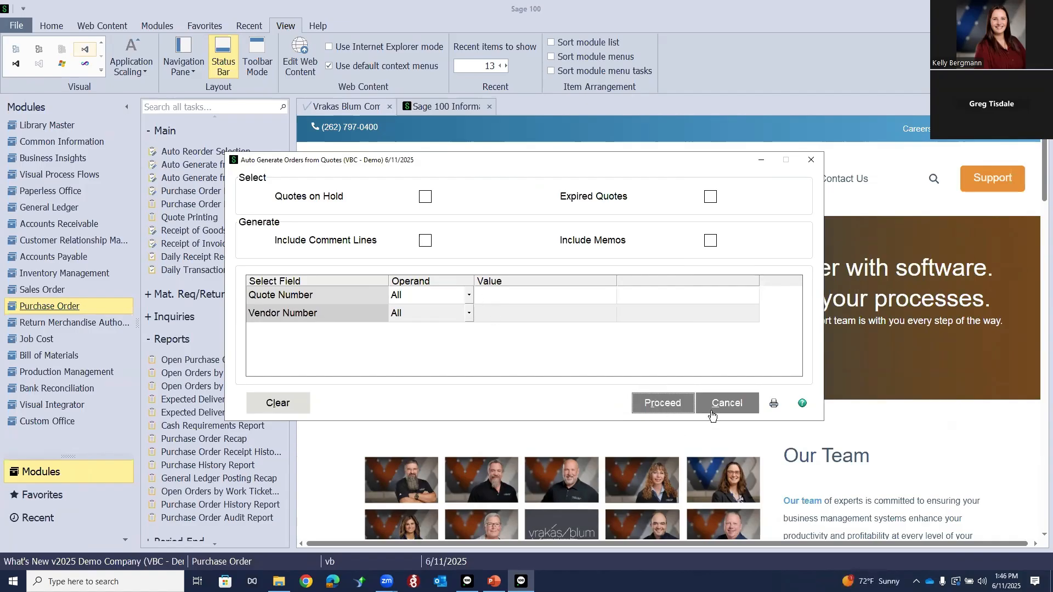
left_click(774, 404)
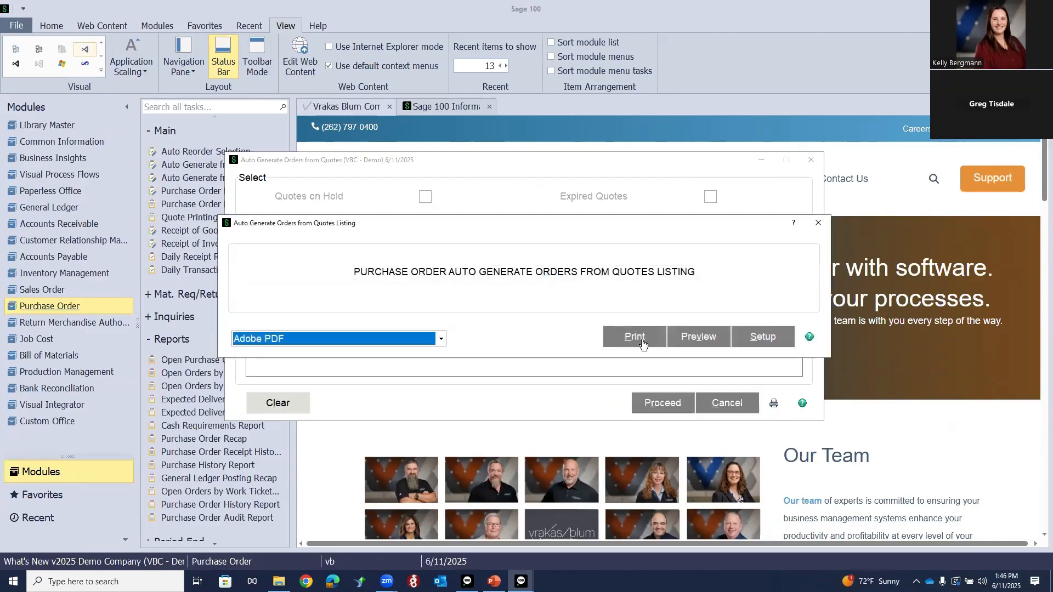
left_click(696, 337)
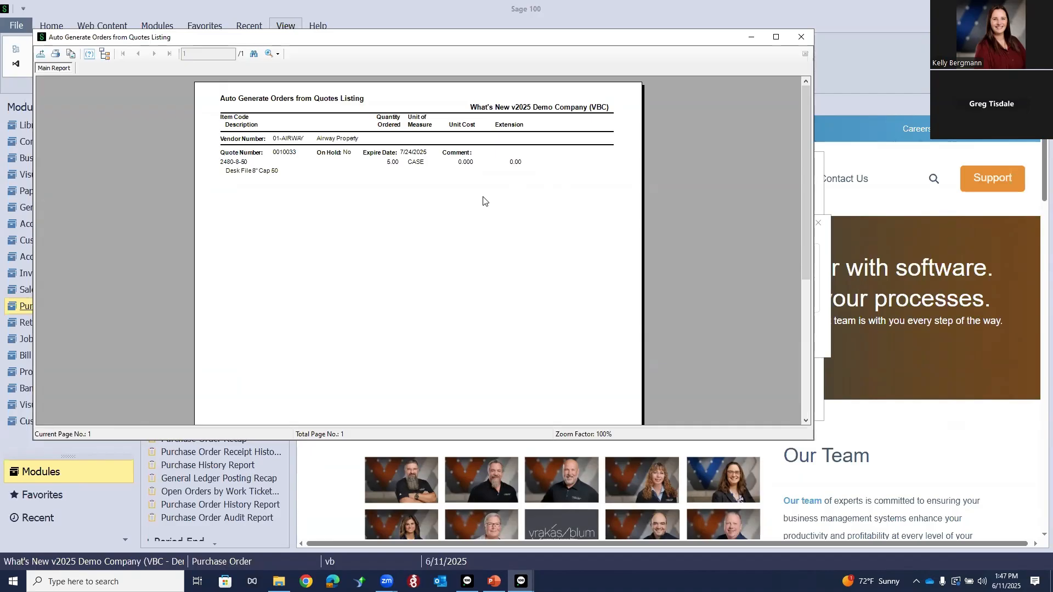
Close the listing preview and generate the orders from quotes using the next automatic purchase order number.
left_click(801, 36)
left_click(480, 232)
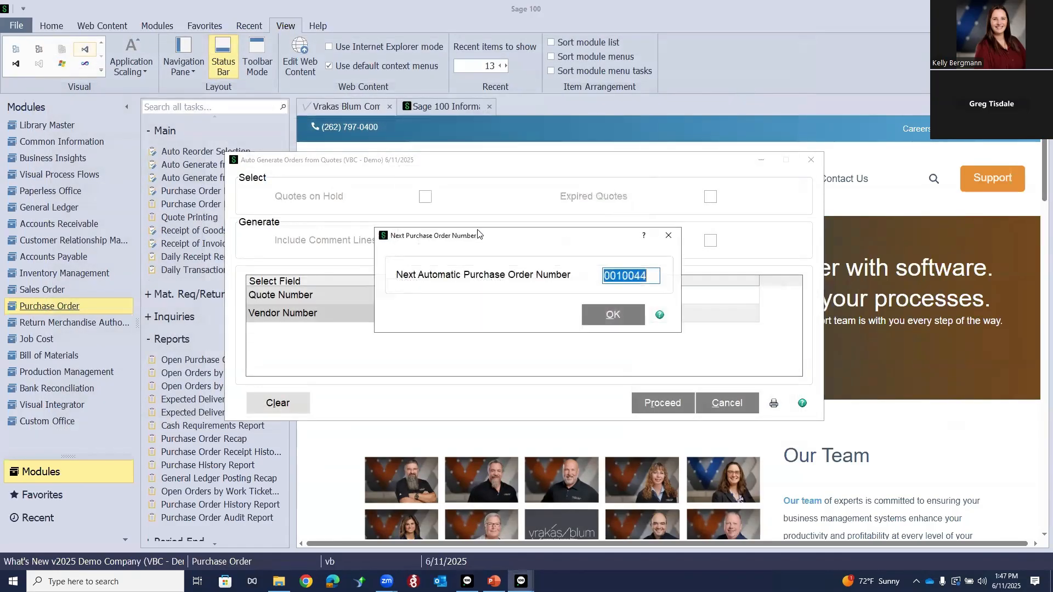
left_click(613, 315)
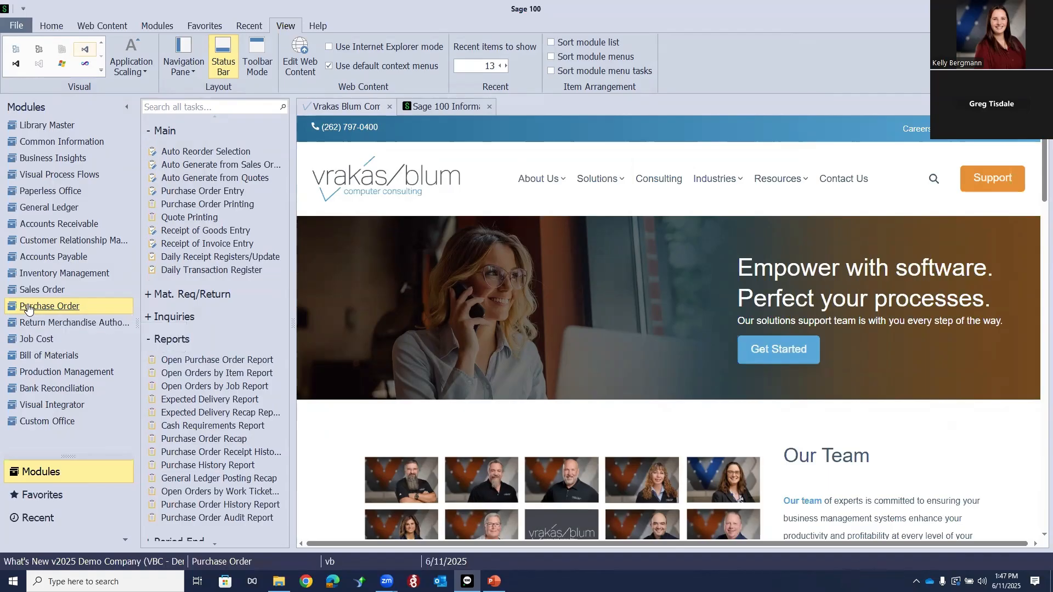
Start a return in Return of Goods Entry with the next return number against the 01-UNITED standard order, with Back Order PO enabled.
left_click(188, 299)
left_click(213, 316)
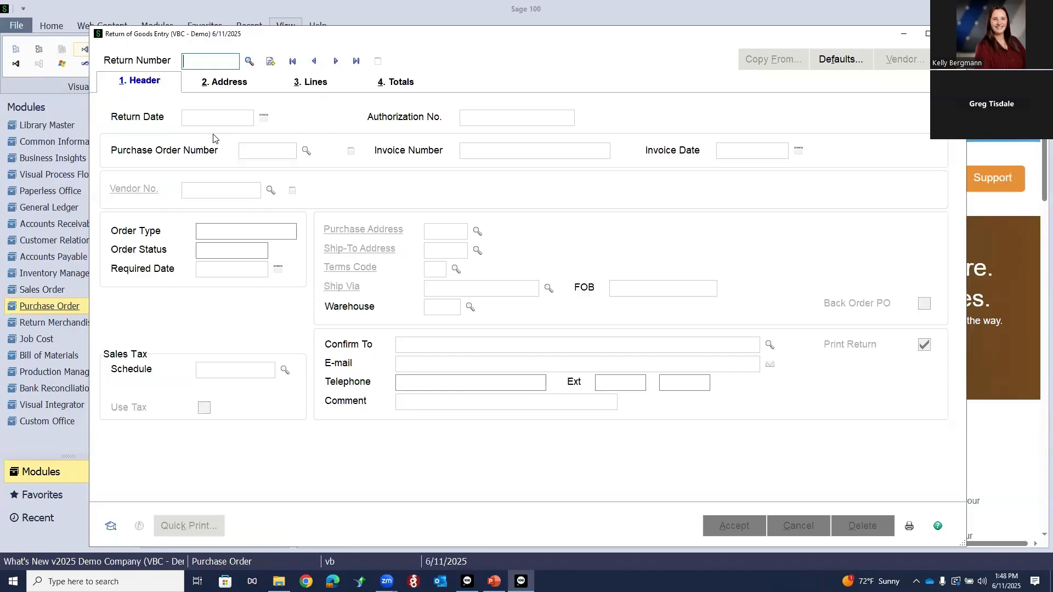
left_click(271, 63)
left_click(271, 149)
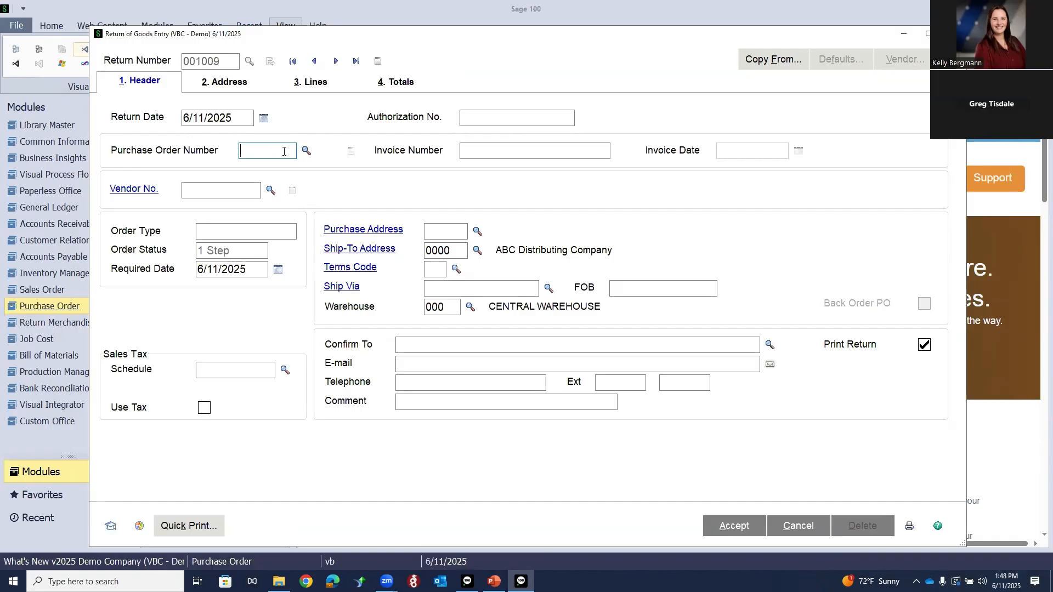
type("10028")
key("Tab")
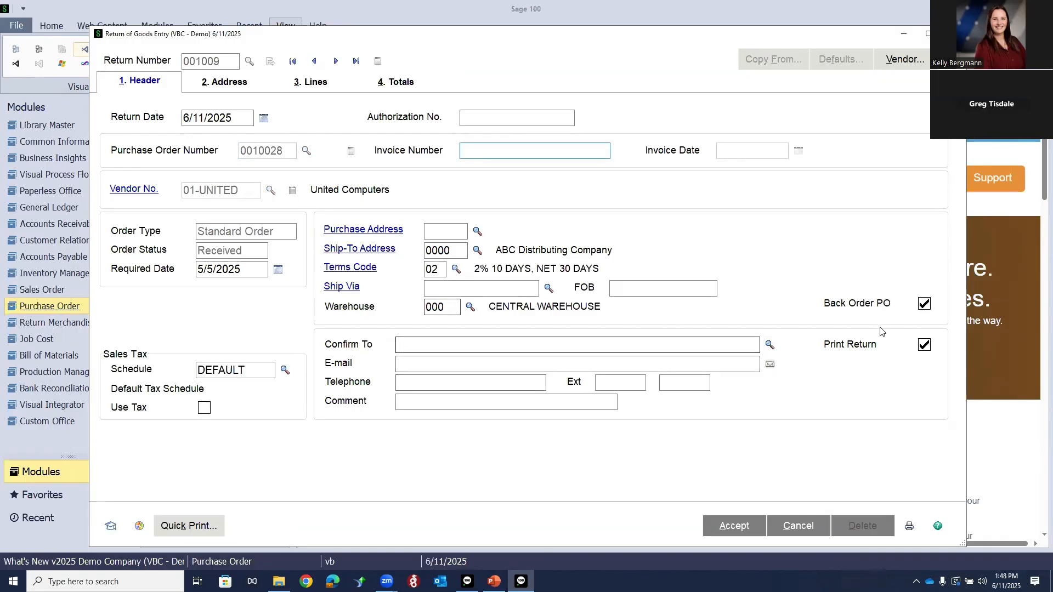
left_click(925, 308)
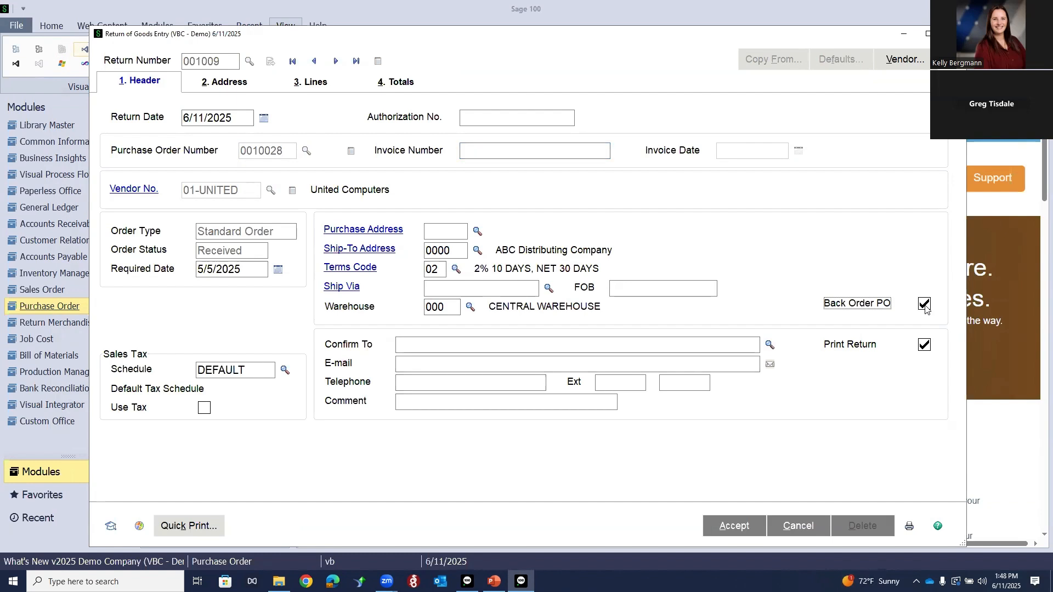
Fill the return's lines from the 01-UNITED purchase order with Back Order PO enabled, returning 2.00 of item 8984.
left_click(925, 307)
left_click(314, 82)
left_click(482, 229)
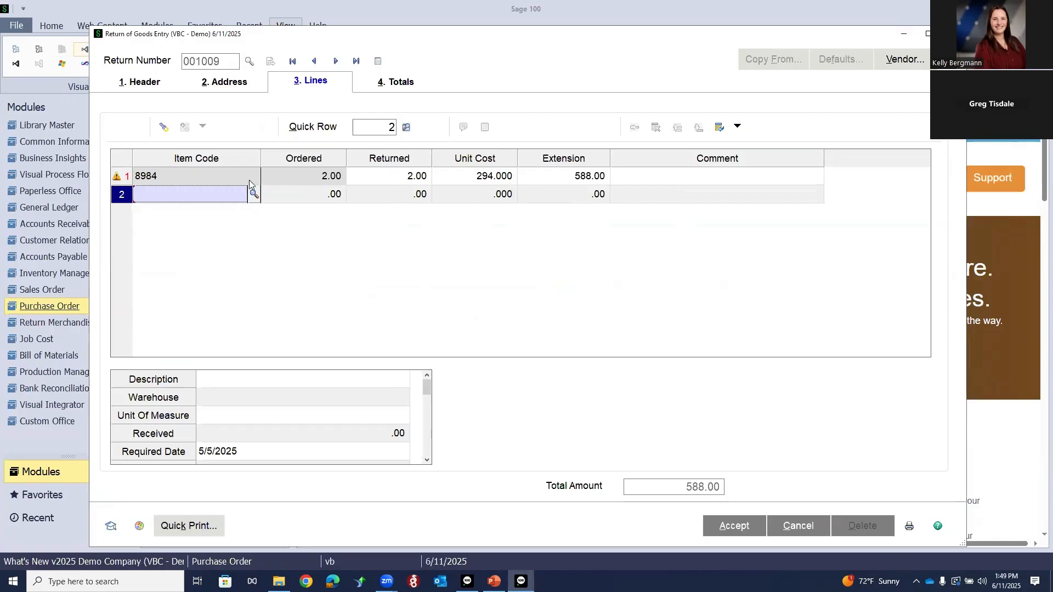
Distribute the returned quantity of 2.00 for item 8984 to lot HD-50P0000985.
left_click(462, 176)
left_click(484, 127)
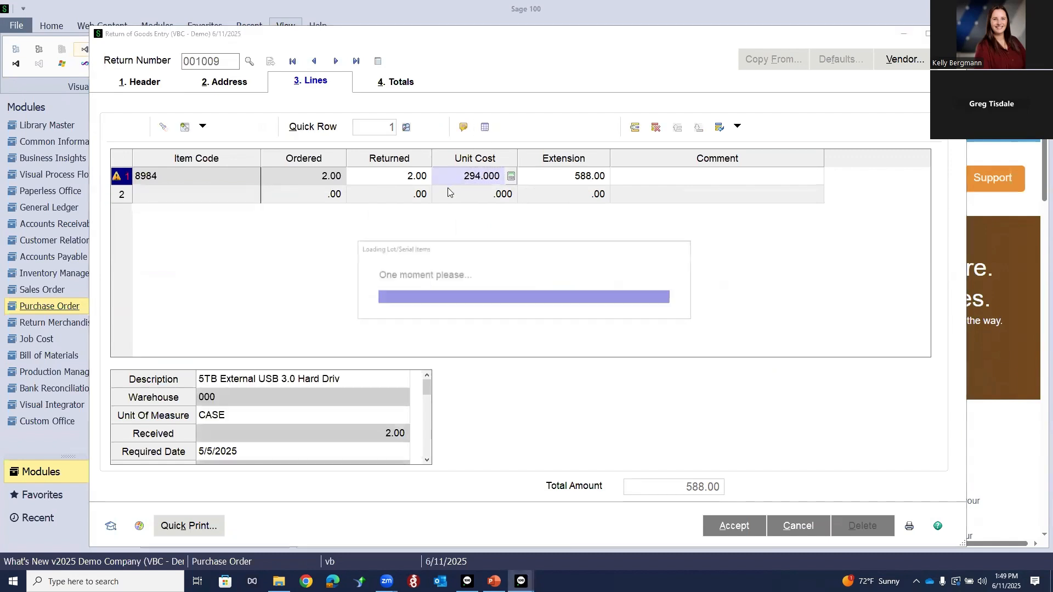
left_click(333, 208)
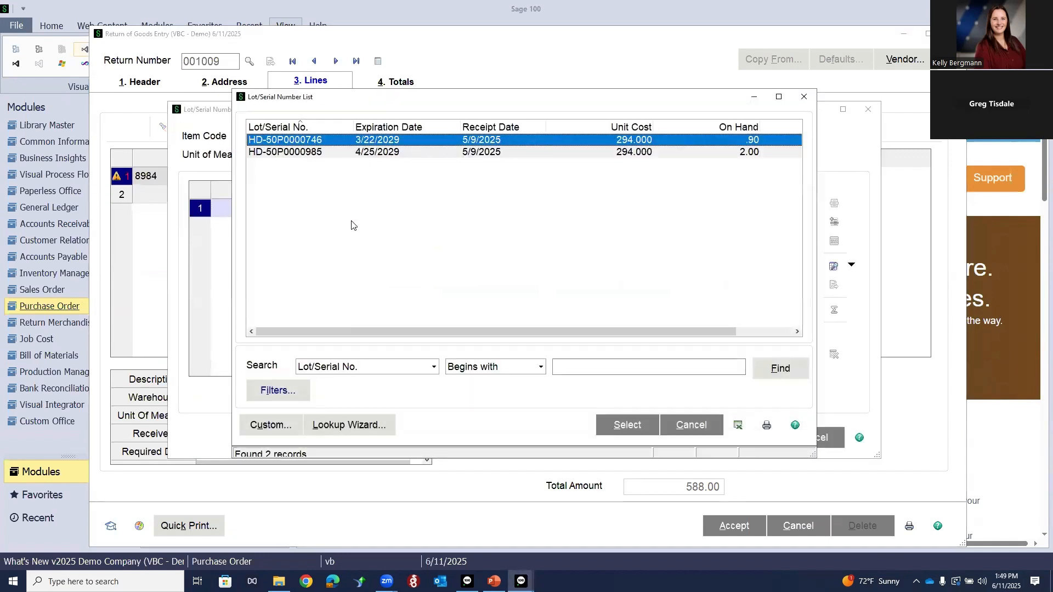
double_click(407, 153)
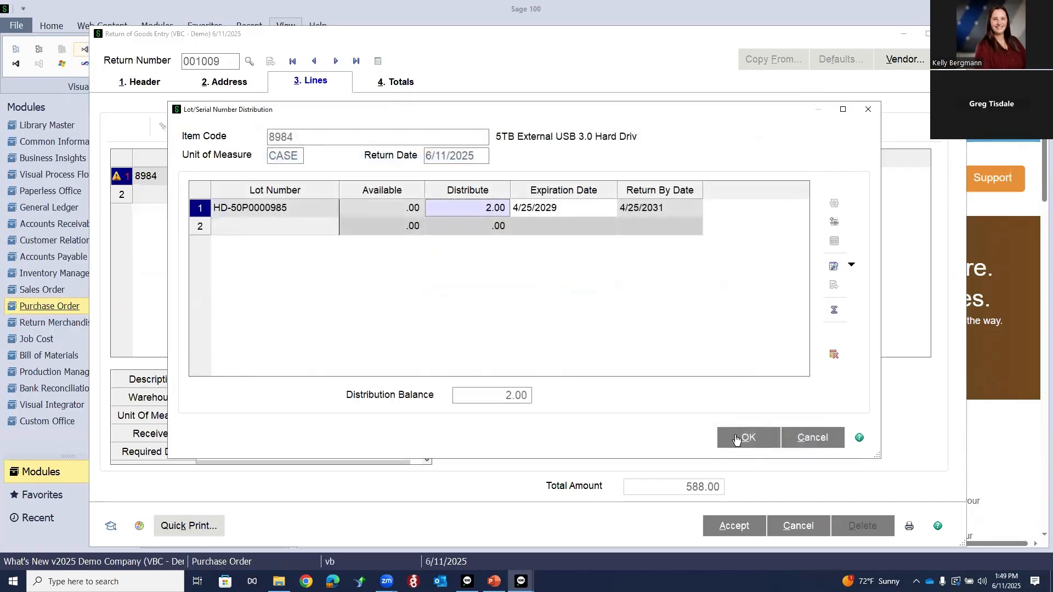
left_click(741, 437)
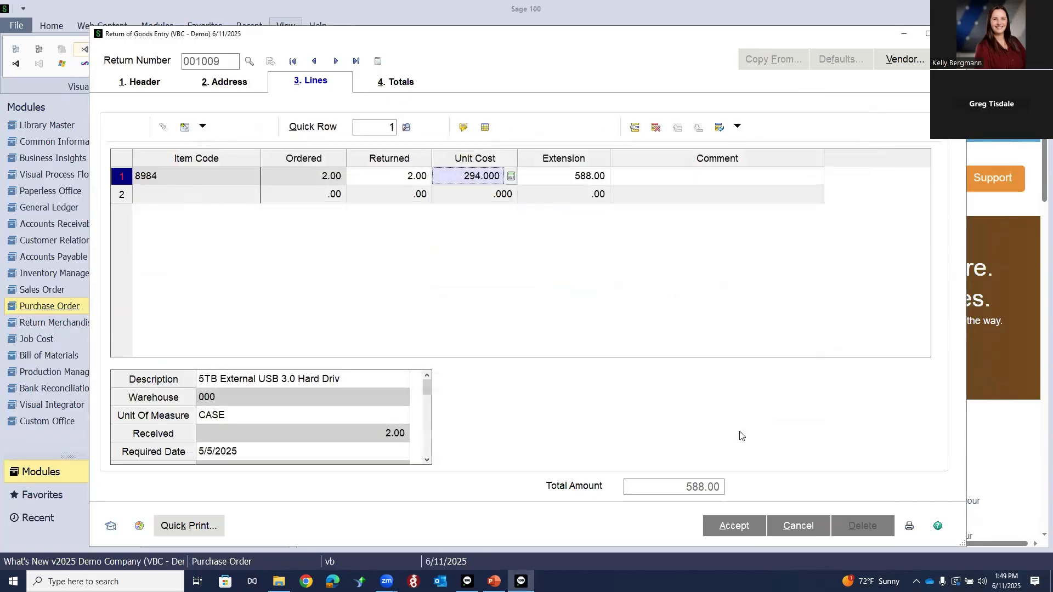
Accept the return, save its changes and close Return of Goods Entry.
left_click(728, 526)
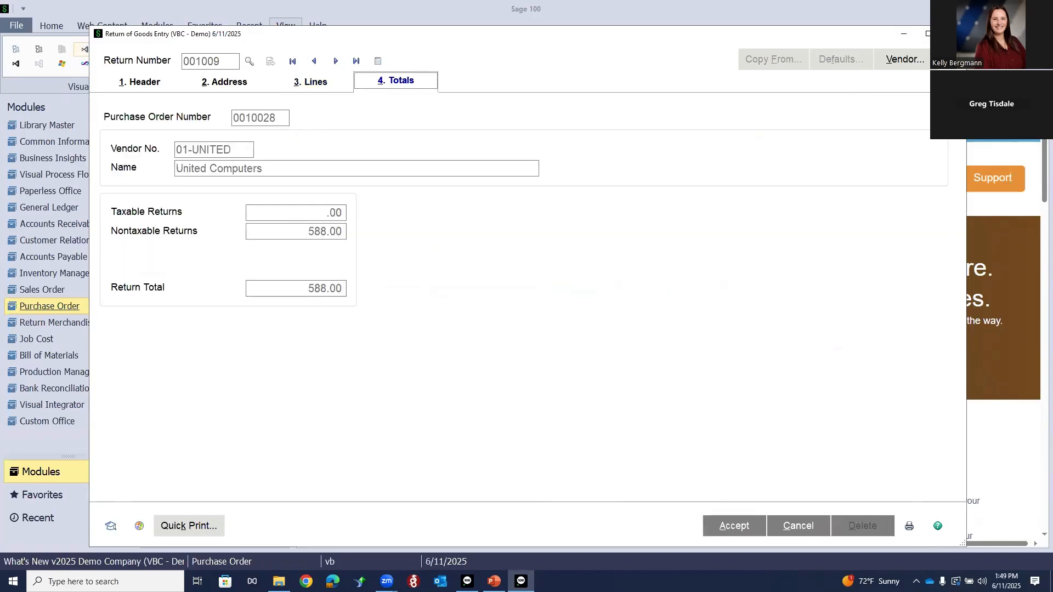
left_click(953, 34)
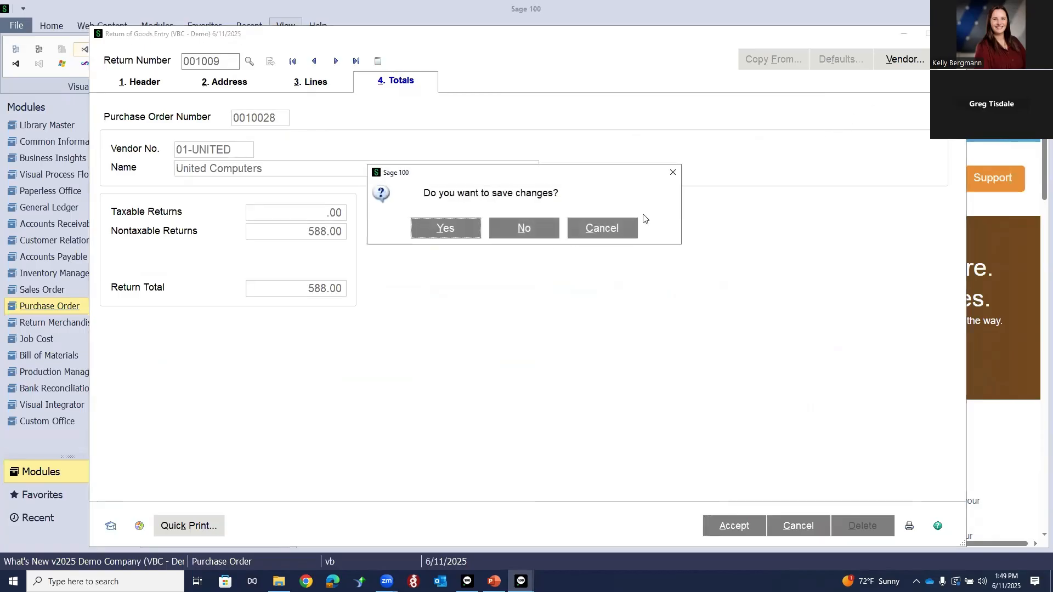
left_click(434, 228)
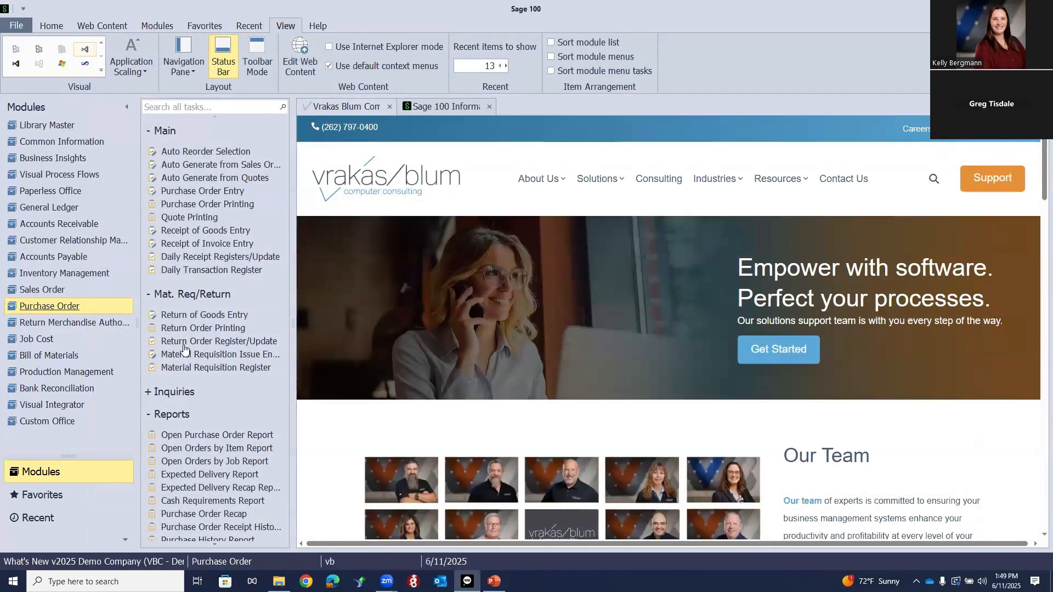
Preview the Return of Goods Register for posting date 6/11/2025, close its reports and update the register.
left_click(183, 342)
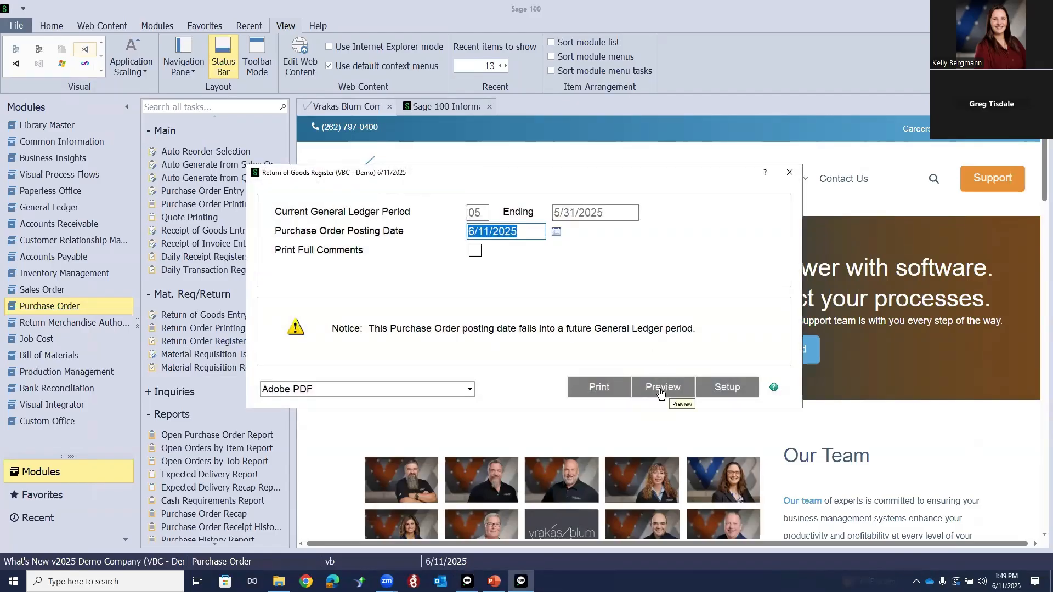
left_click(660, 389)
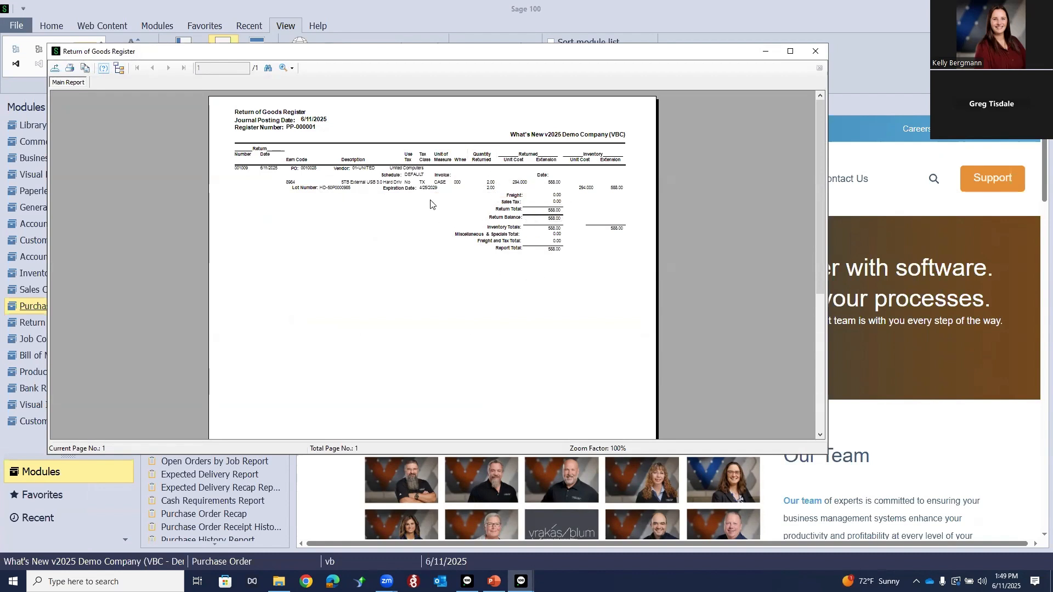
left_click(817, 52)
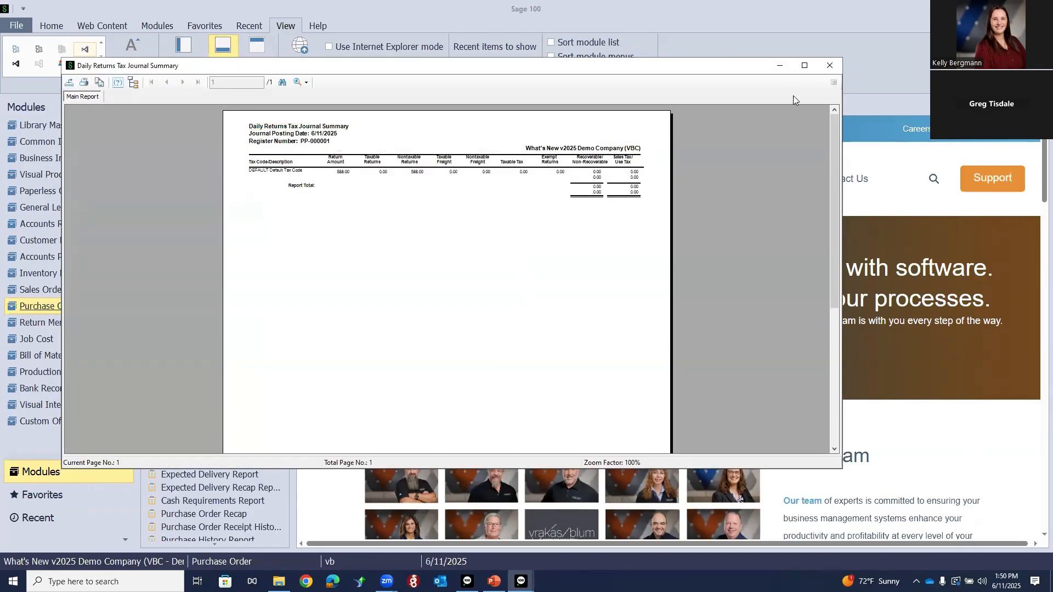
left_click(830, 67)
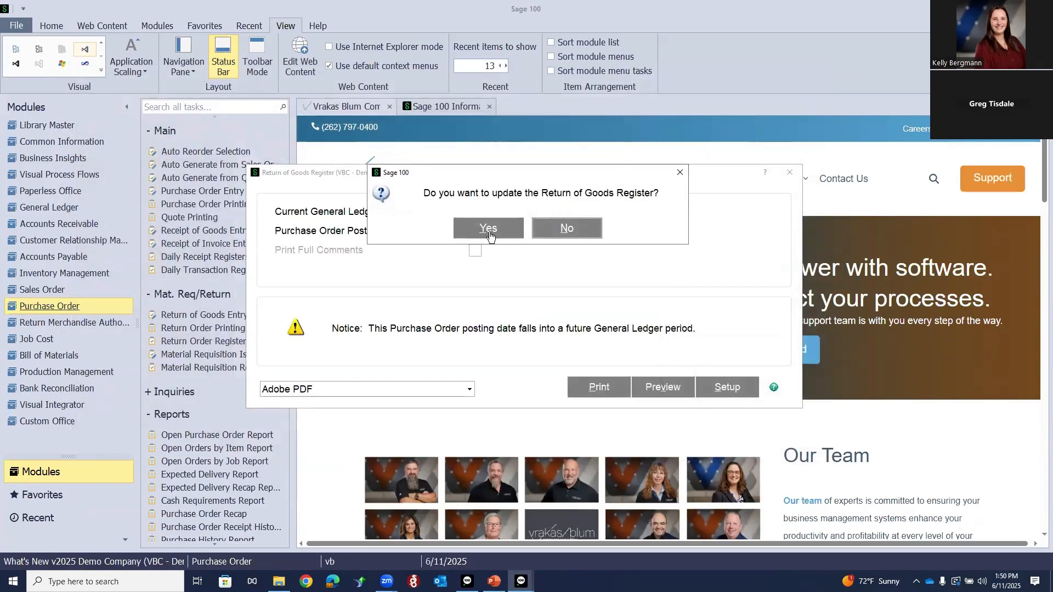
left_click(490, 235)
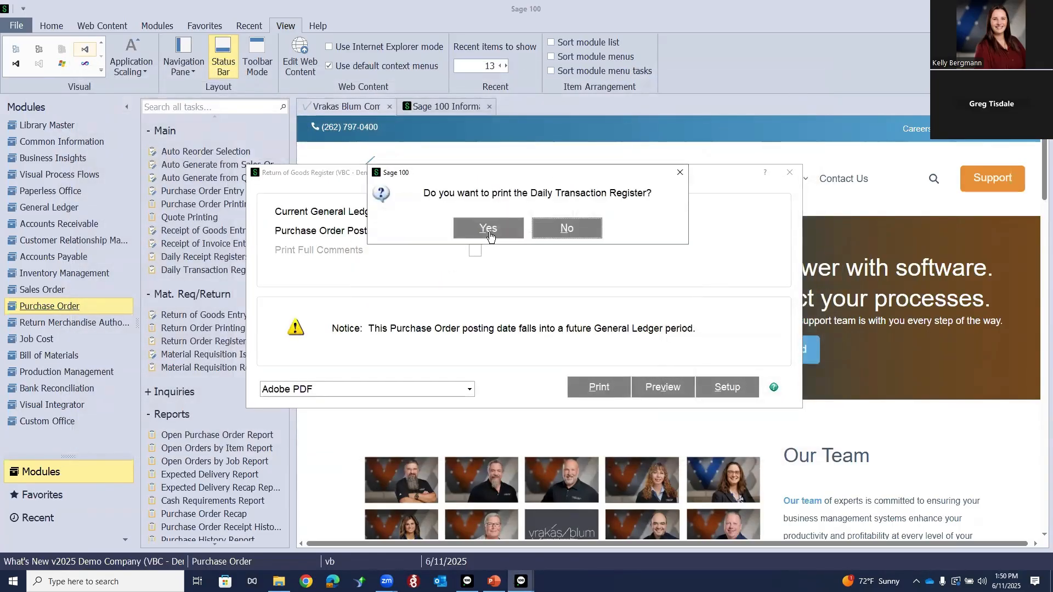
Preview the purchase order Daily Transaction Register, close the report and update the register.
left_click(489, 229)
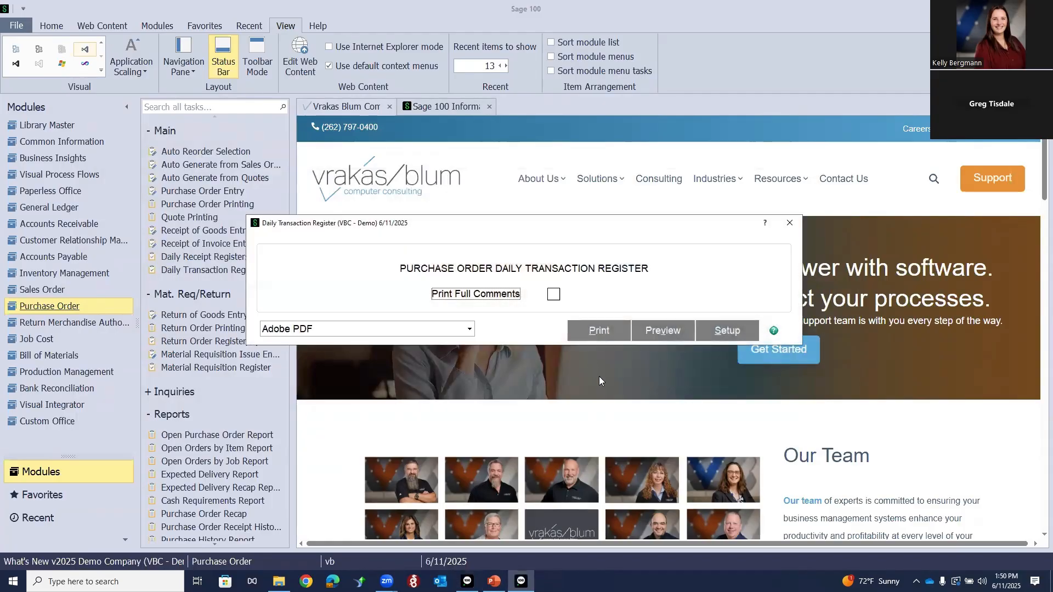
left_click(661, 330)
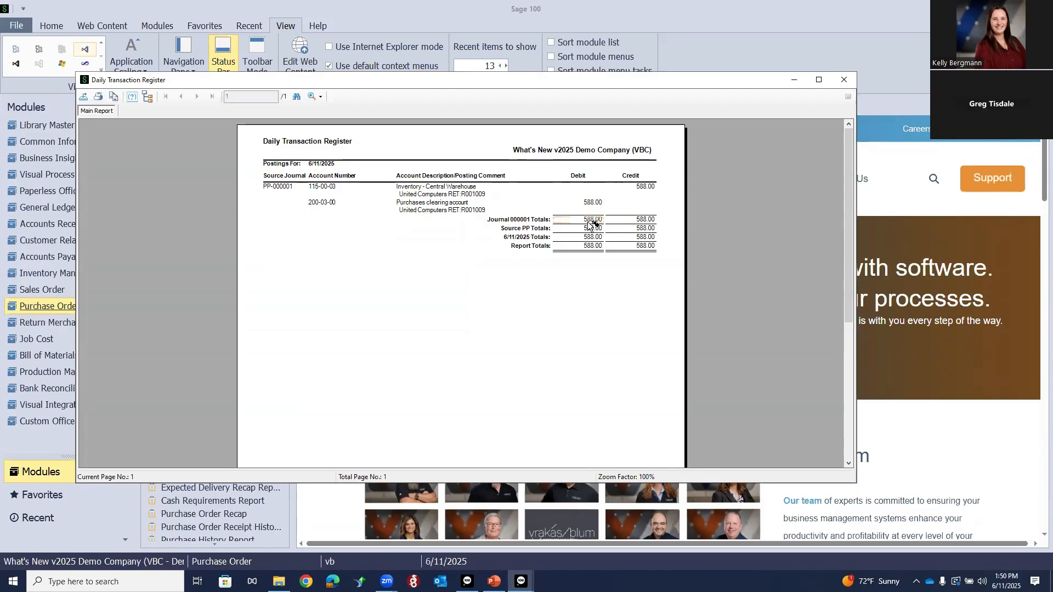
left_click(843, 81)
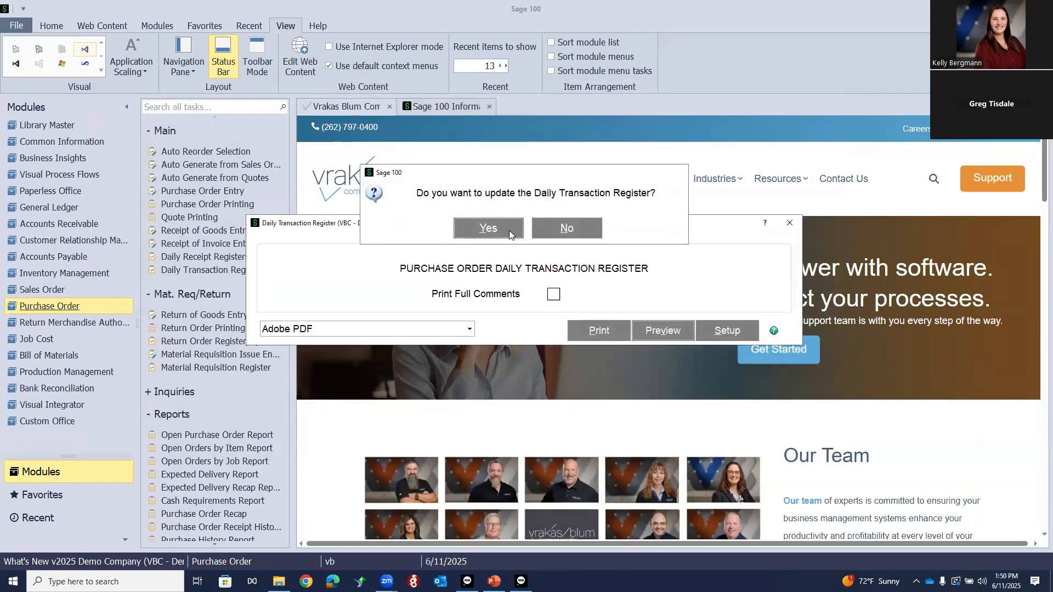
left_click(509, 231)
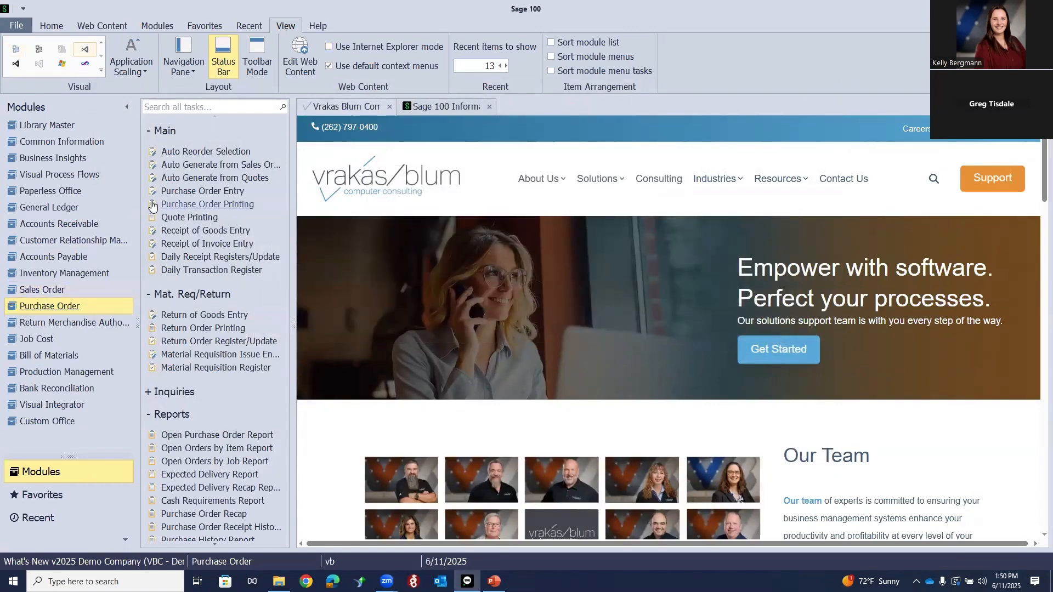
Open the returned 01-UNITED order in Purchase Order Entry and check the ordered and back-ordered quantities of item 8984.
left_click(196, 207)
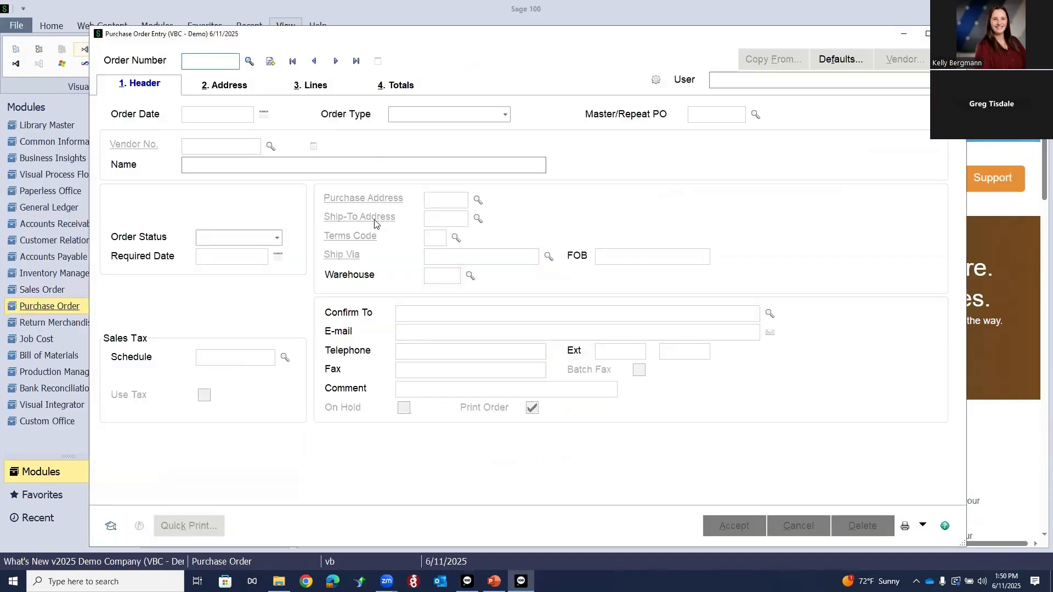
type("10028")
key("Tab")
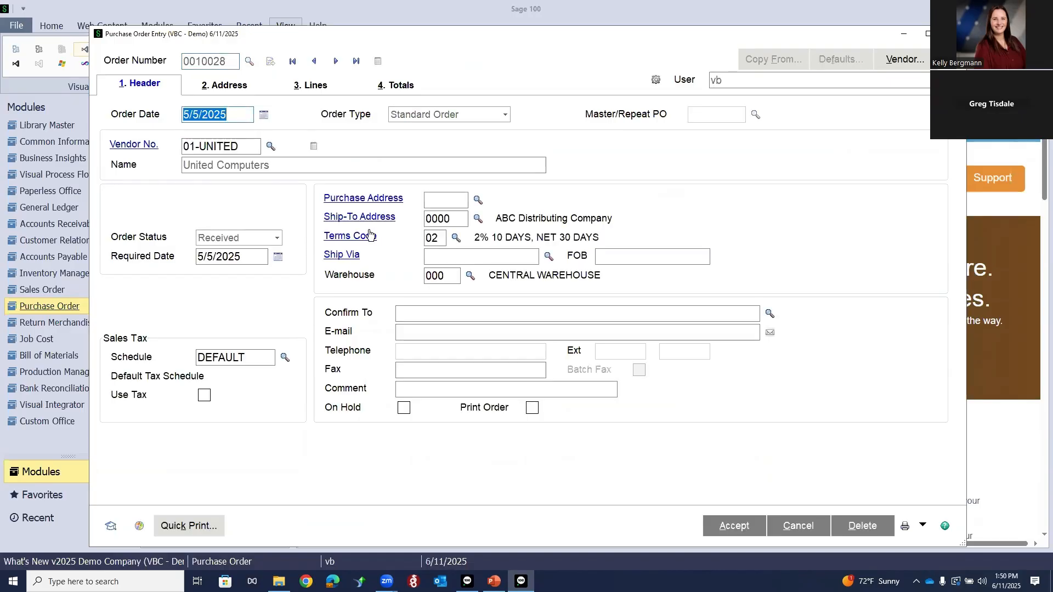
left_click(312, 88)
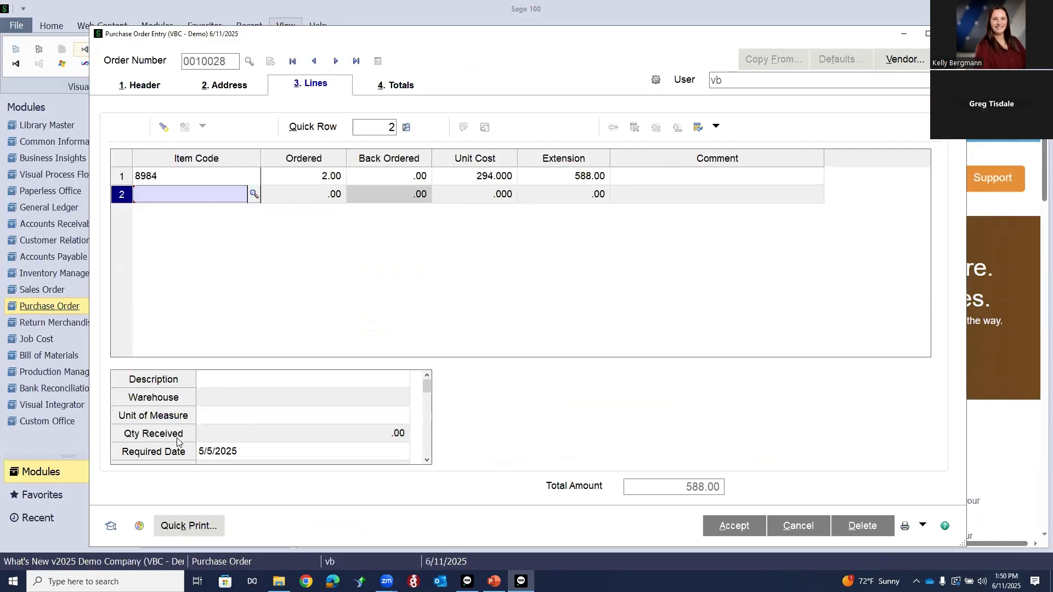
left_click(397, 177)
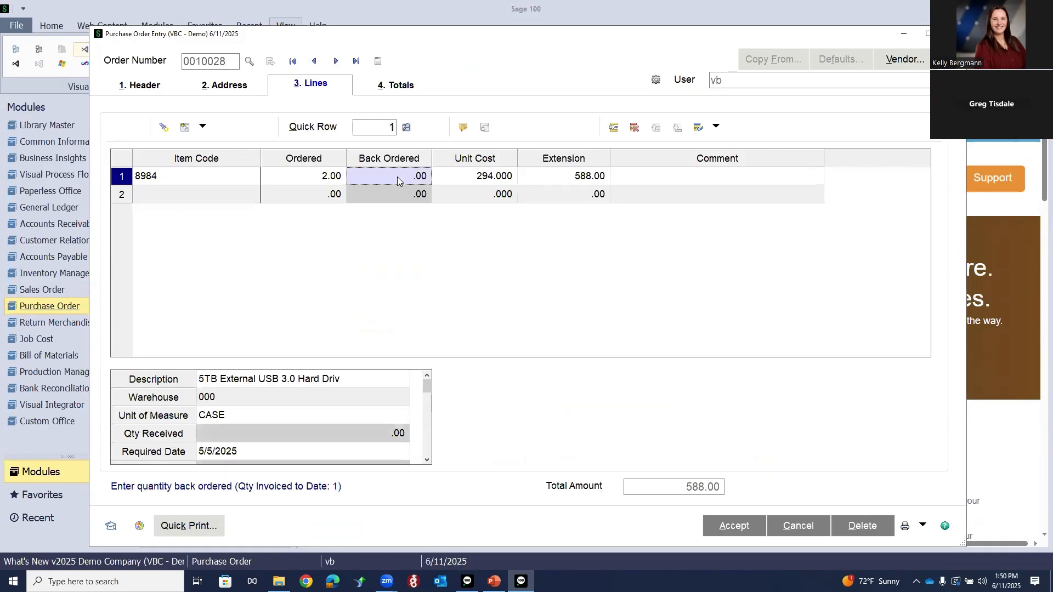
Check the 01-UNITED order's status in its header, accept the order and close Purchase Order Entry.
left_click(147, 85)
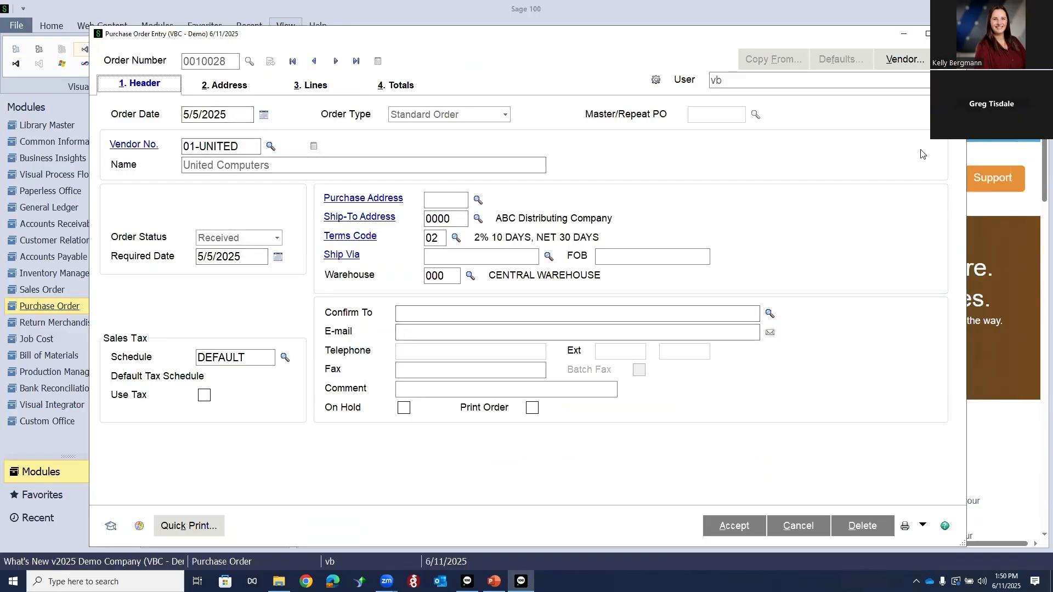
left_click(723, 528)
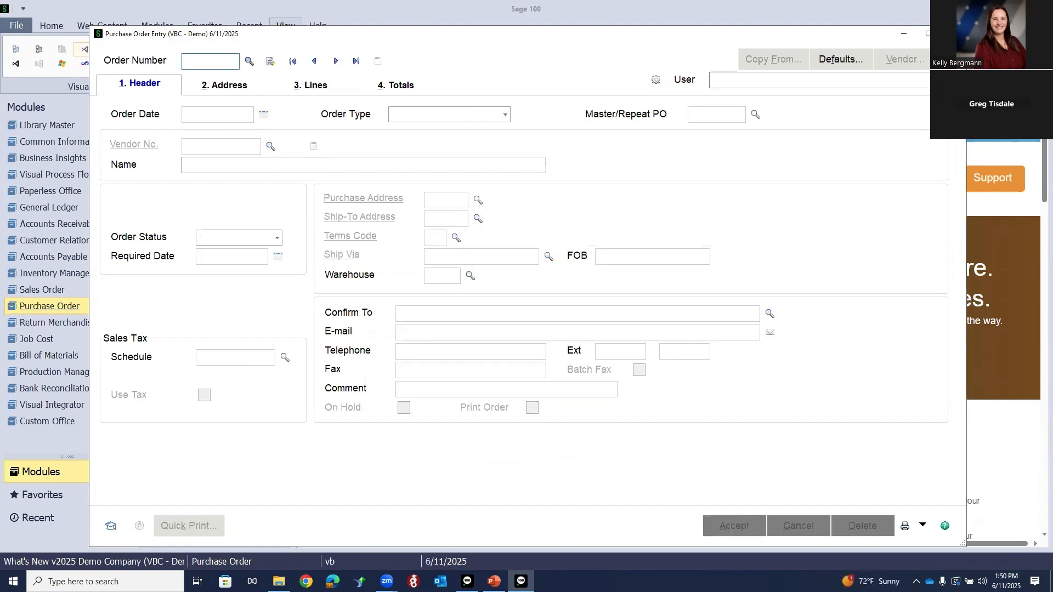
left_click(953, 34)
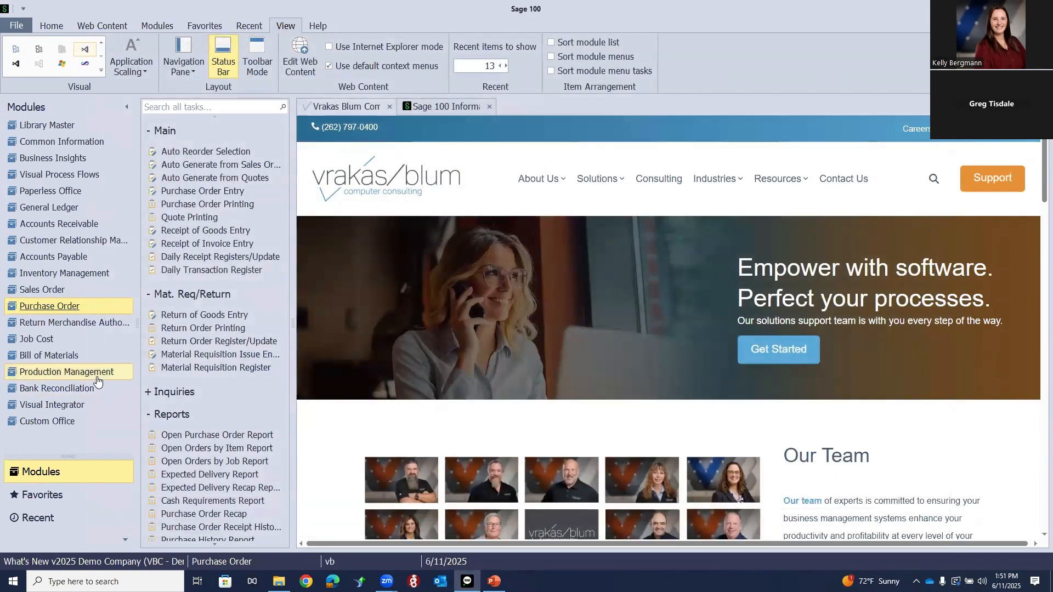